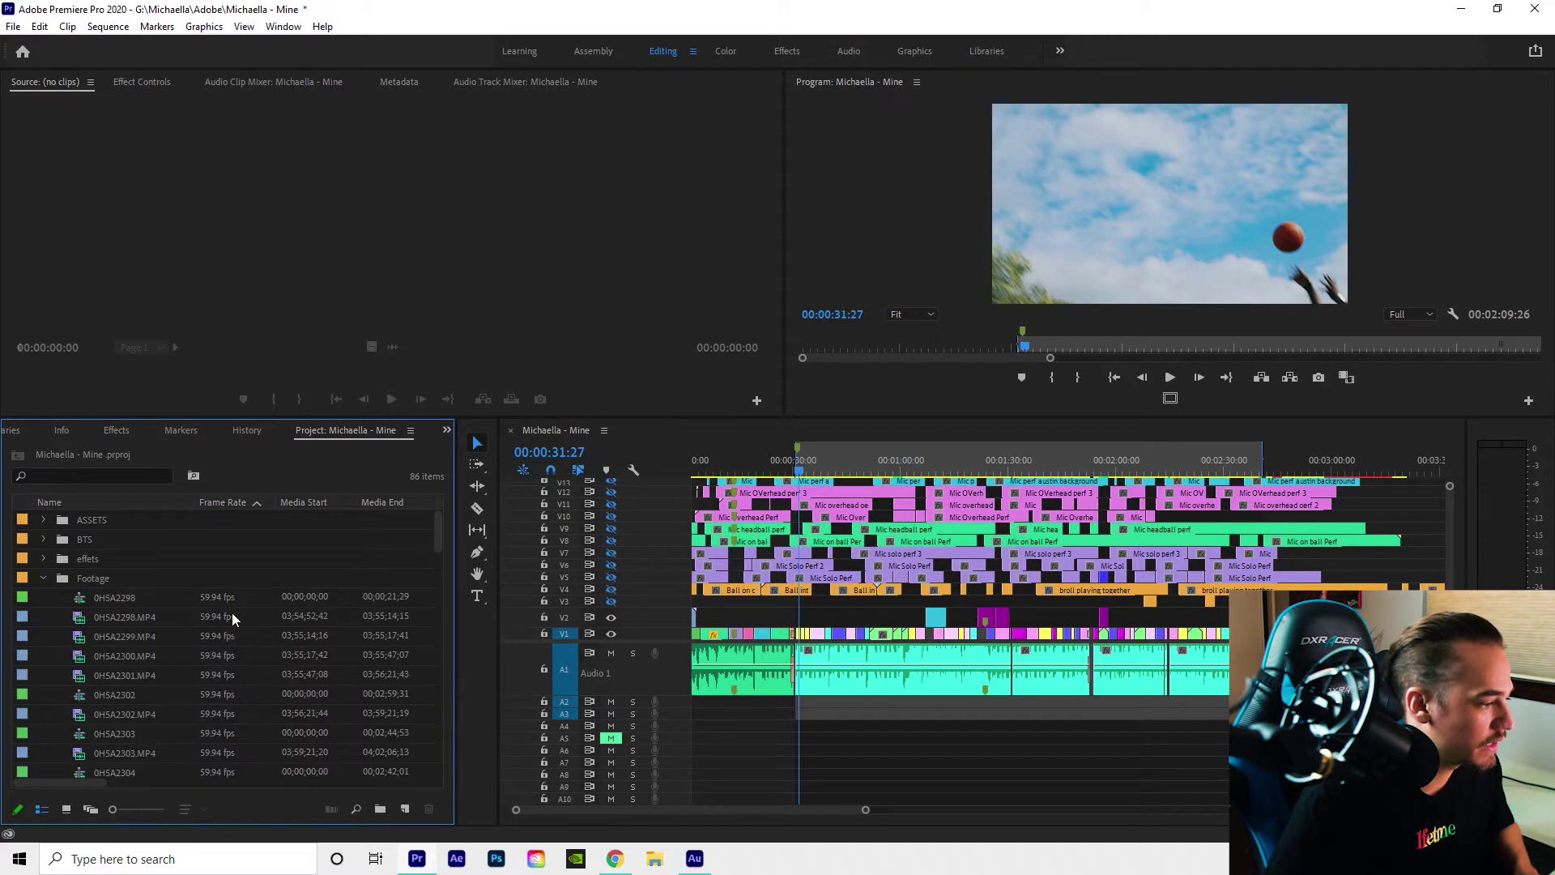
Look over the clips in the Footage bin and the stacked performance tracks in the main sequence
scroll(58, 619, down, 1)
scroll(889, 601, down, 1)
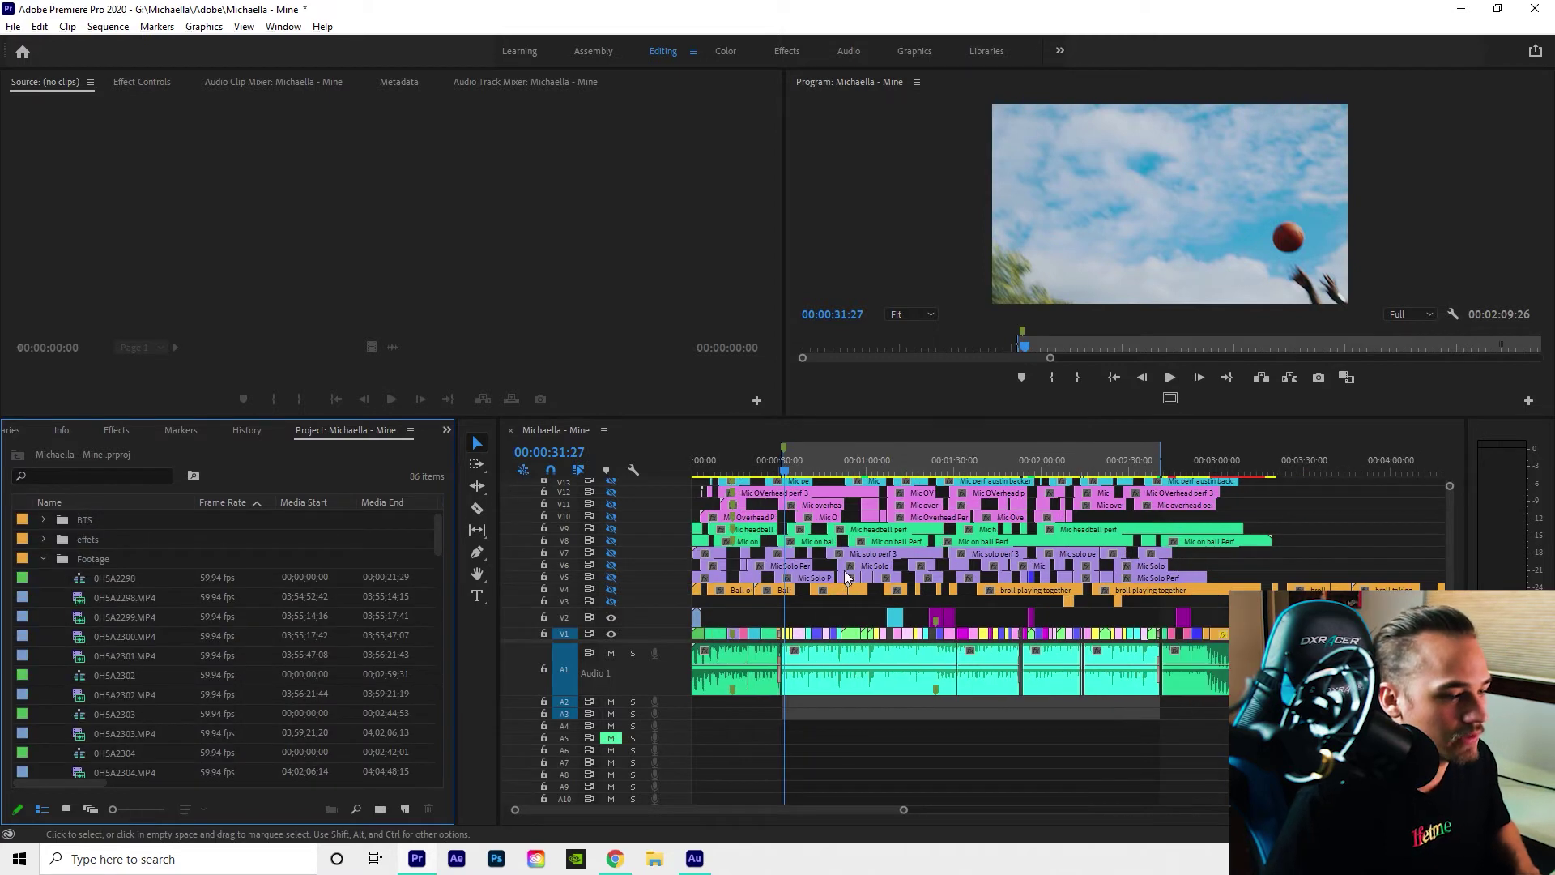
scroll(845, 571, up, 2)
scroll(845, 571, down, 2)
scroll(843, 566, up, 2)
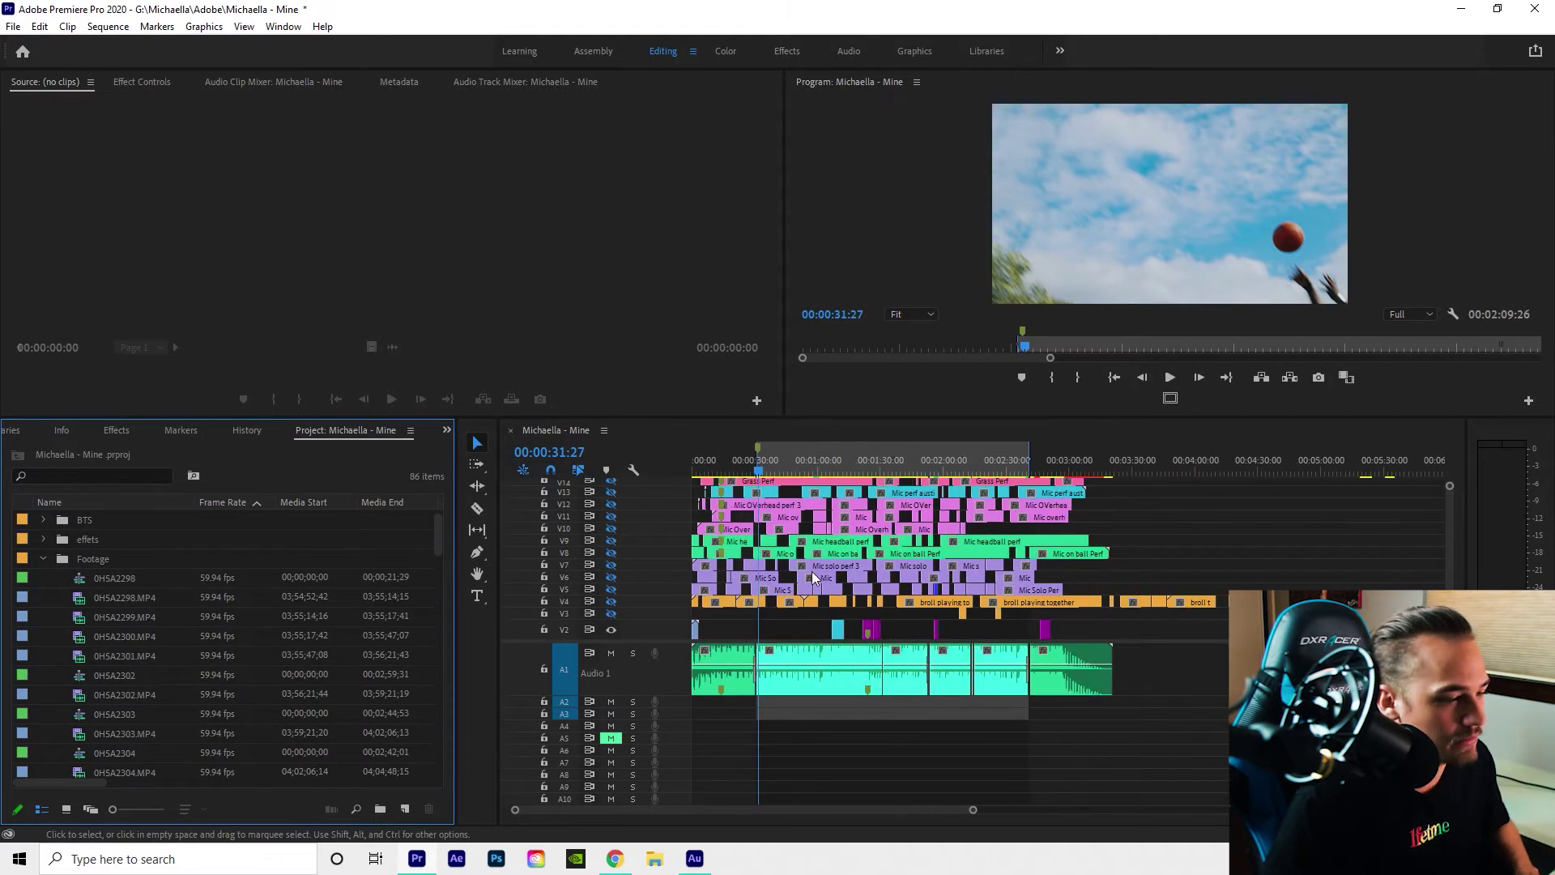
scroll(802, 574, up, 3)
scroll(794, 575, down, 1)
scroll(797, 572, up, 2)
scroll(802, 570, down, 1)
scroll(807, 565, up, 2)
click(136, 597)
scroll(851, 567, down, 3)
scroll(852, 565, up, 3)
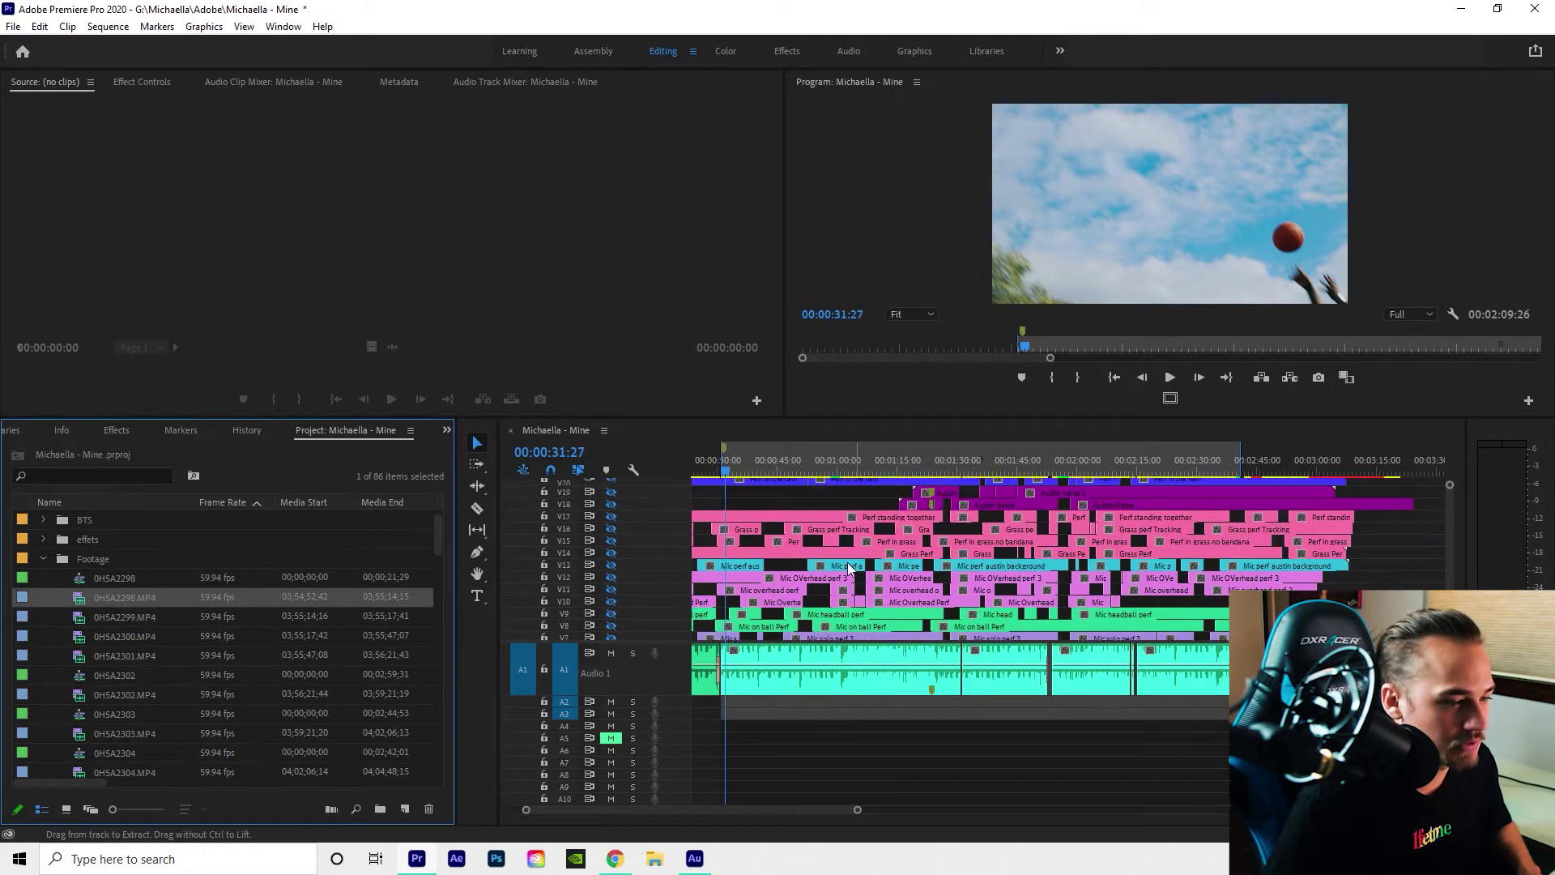
scroll(857, 564, down, 4)
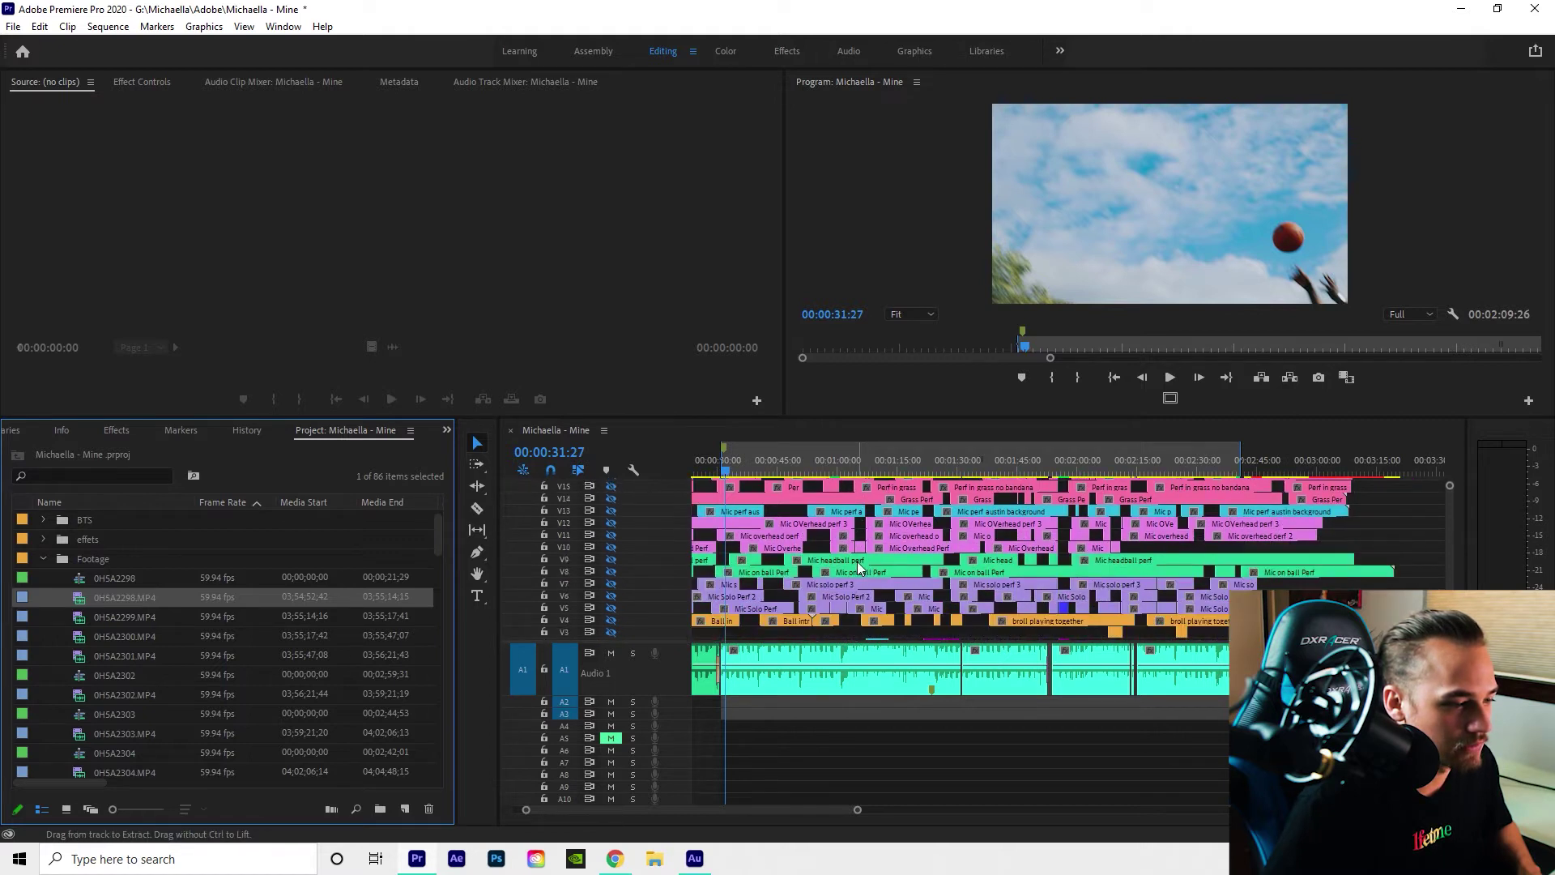
scroll(814, 595, up, 3)
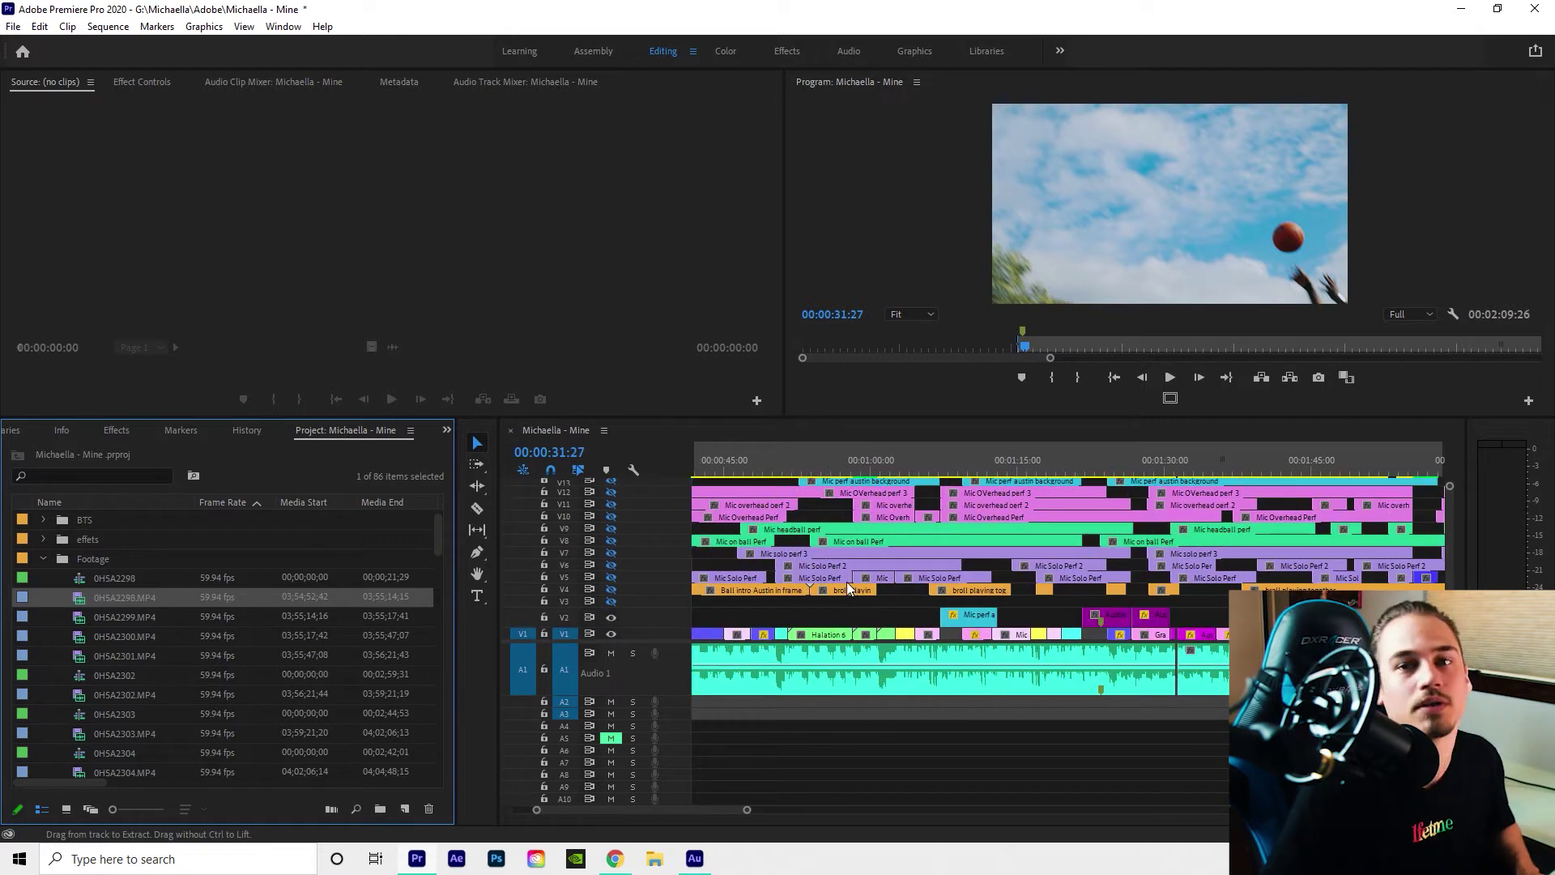
scroll(790, 577, down, 4)
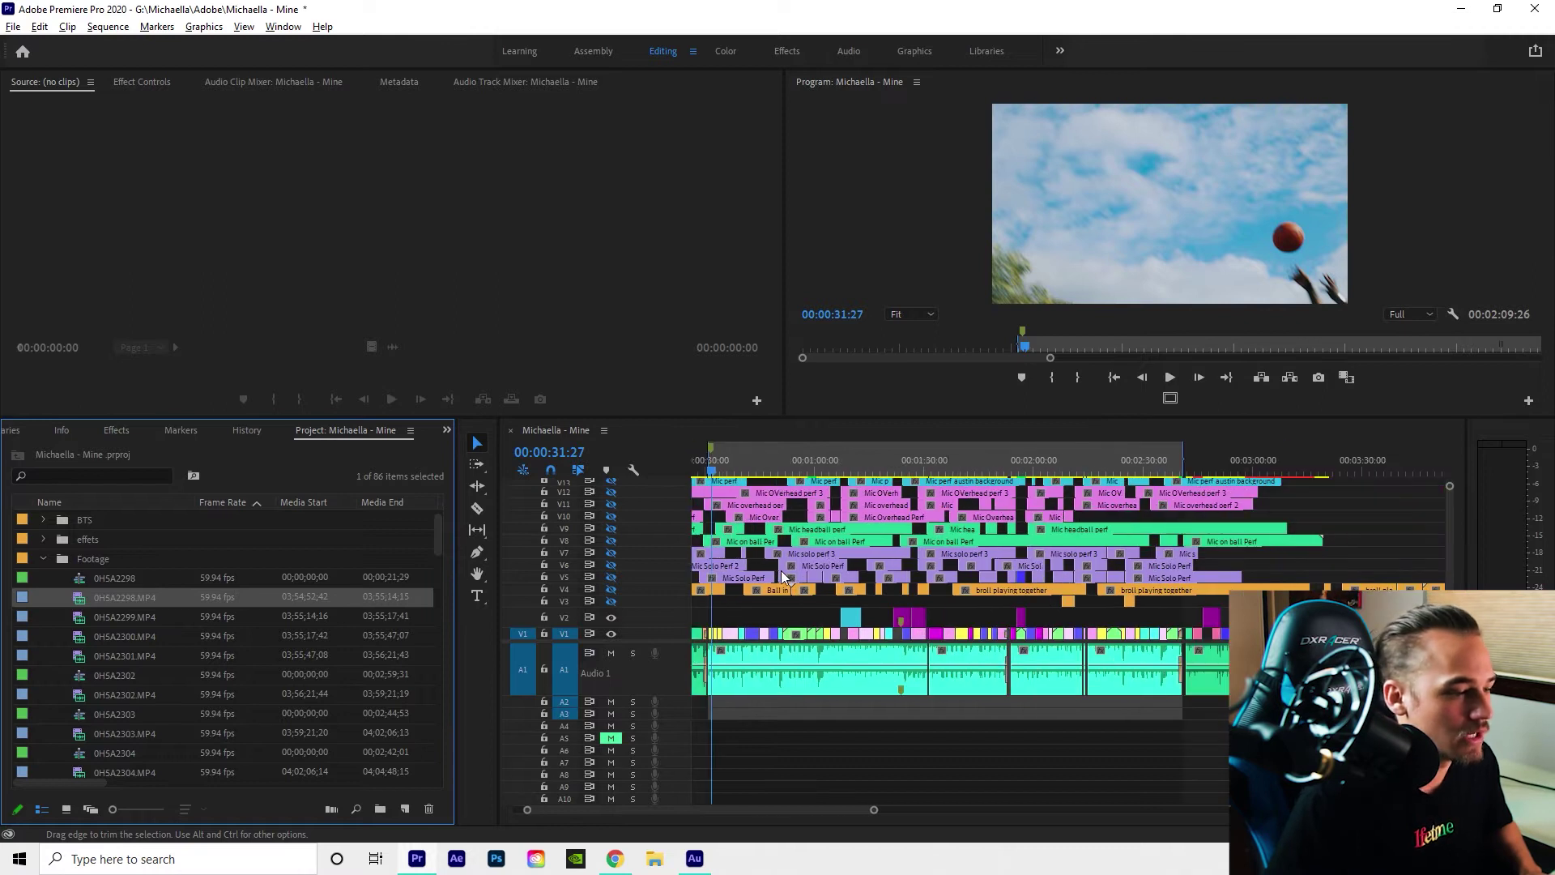
scroll(778, 592, up, 2)
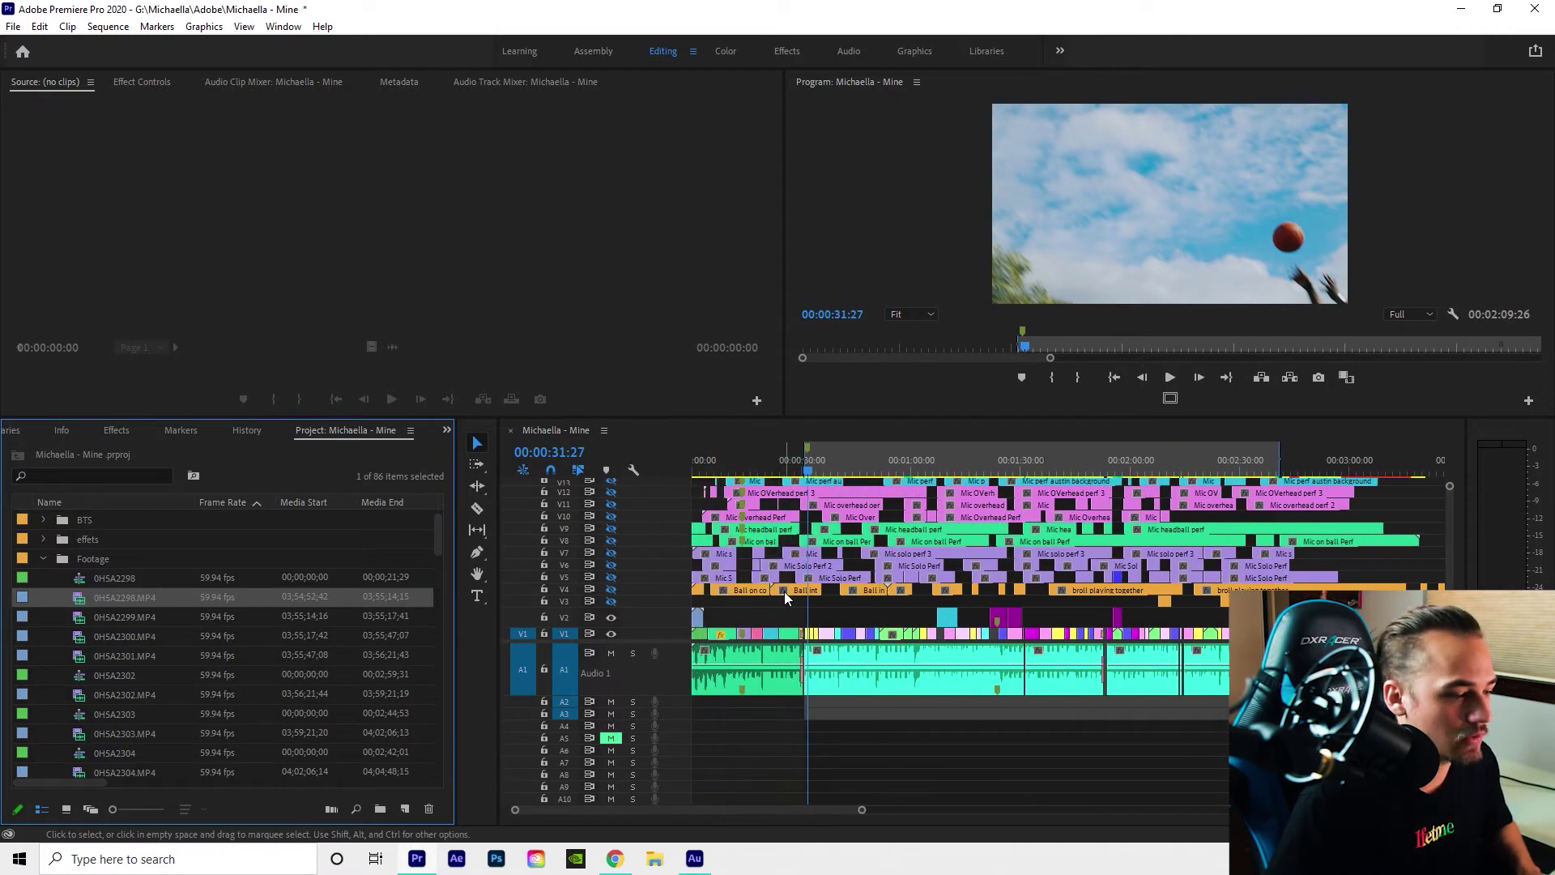
scroll(785, 593, down, 1)
scroll(785, 592, up, 1)
scroll(785, 595, up, 4)
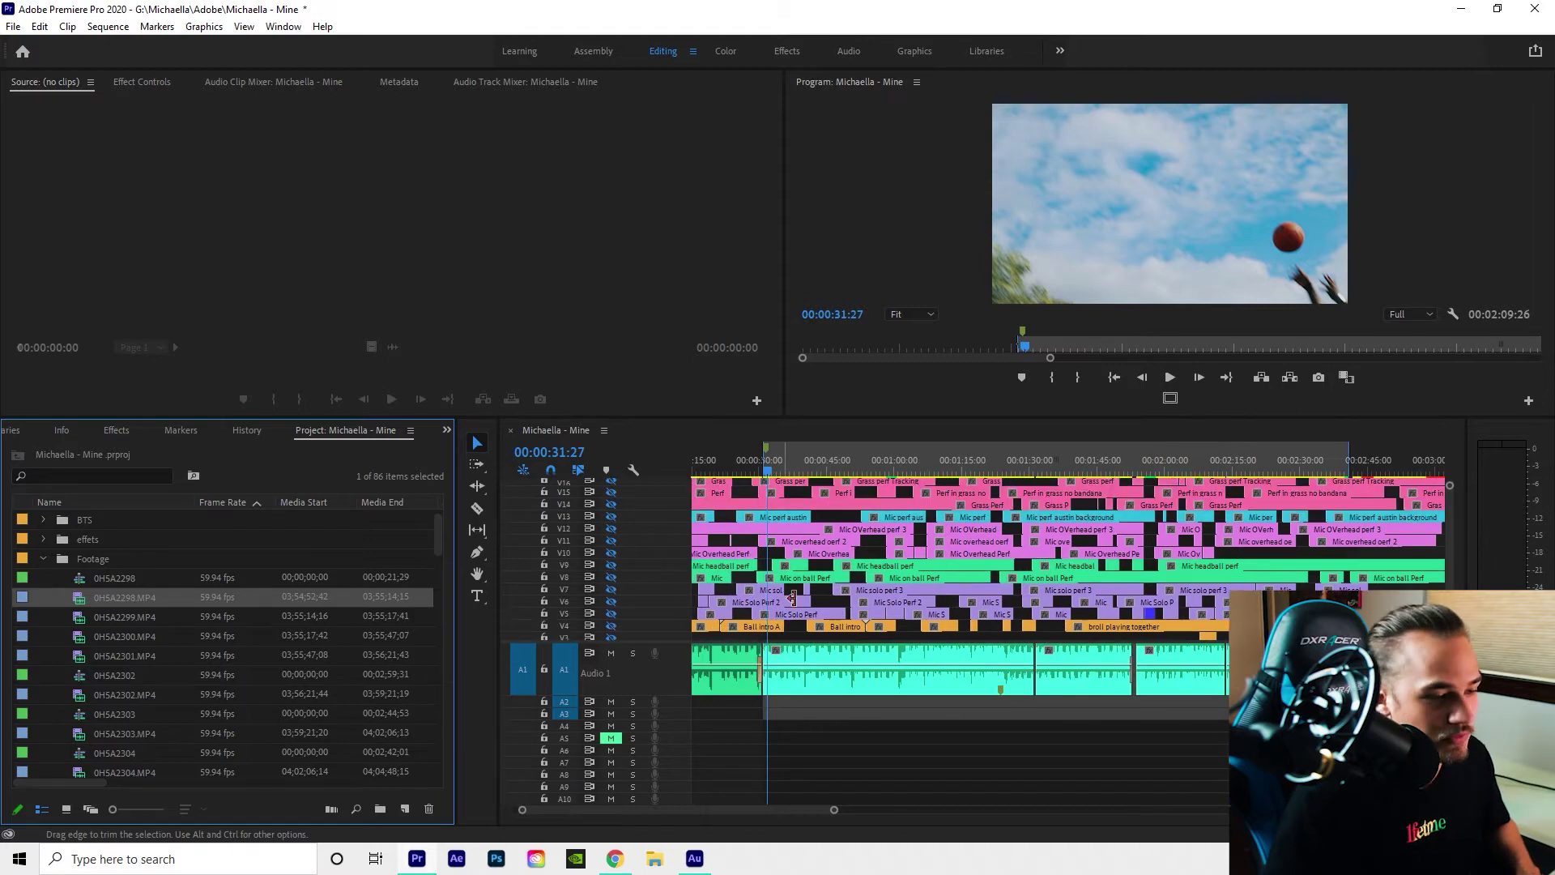
scroll(845, 562, down, 2)
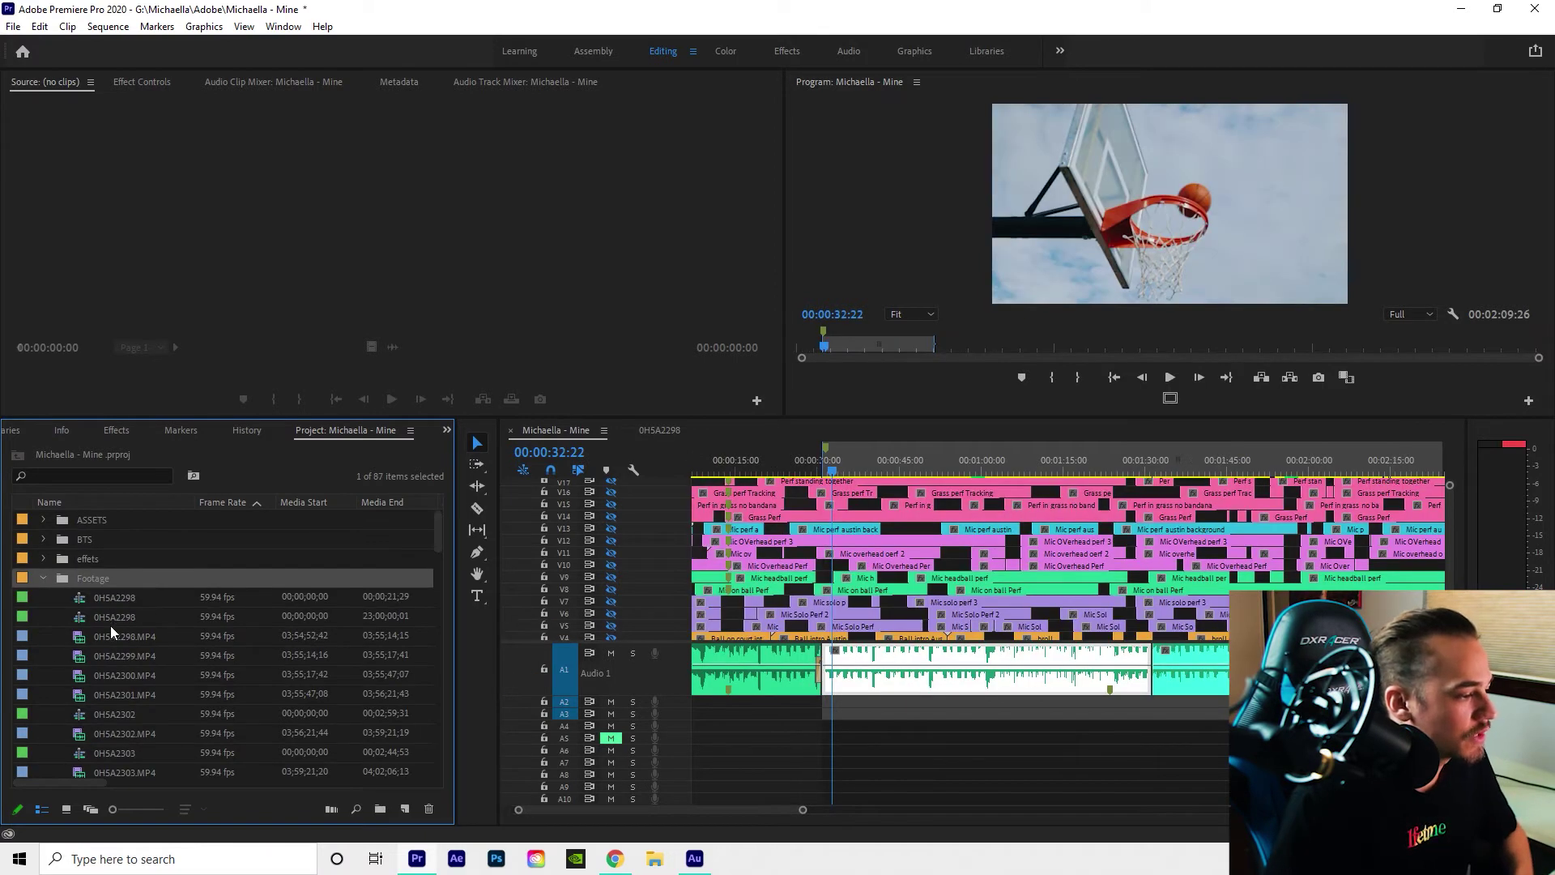
Create a new sequence from the 0HSA2298.MP4 clip in the Footage bin
click(117, 637)
right_click(120, 640)
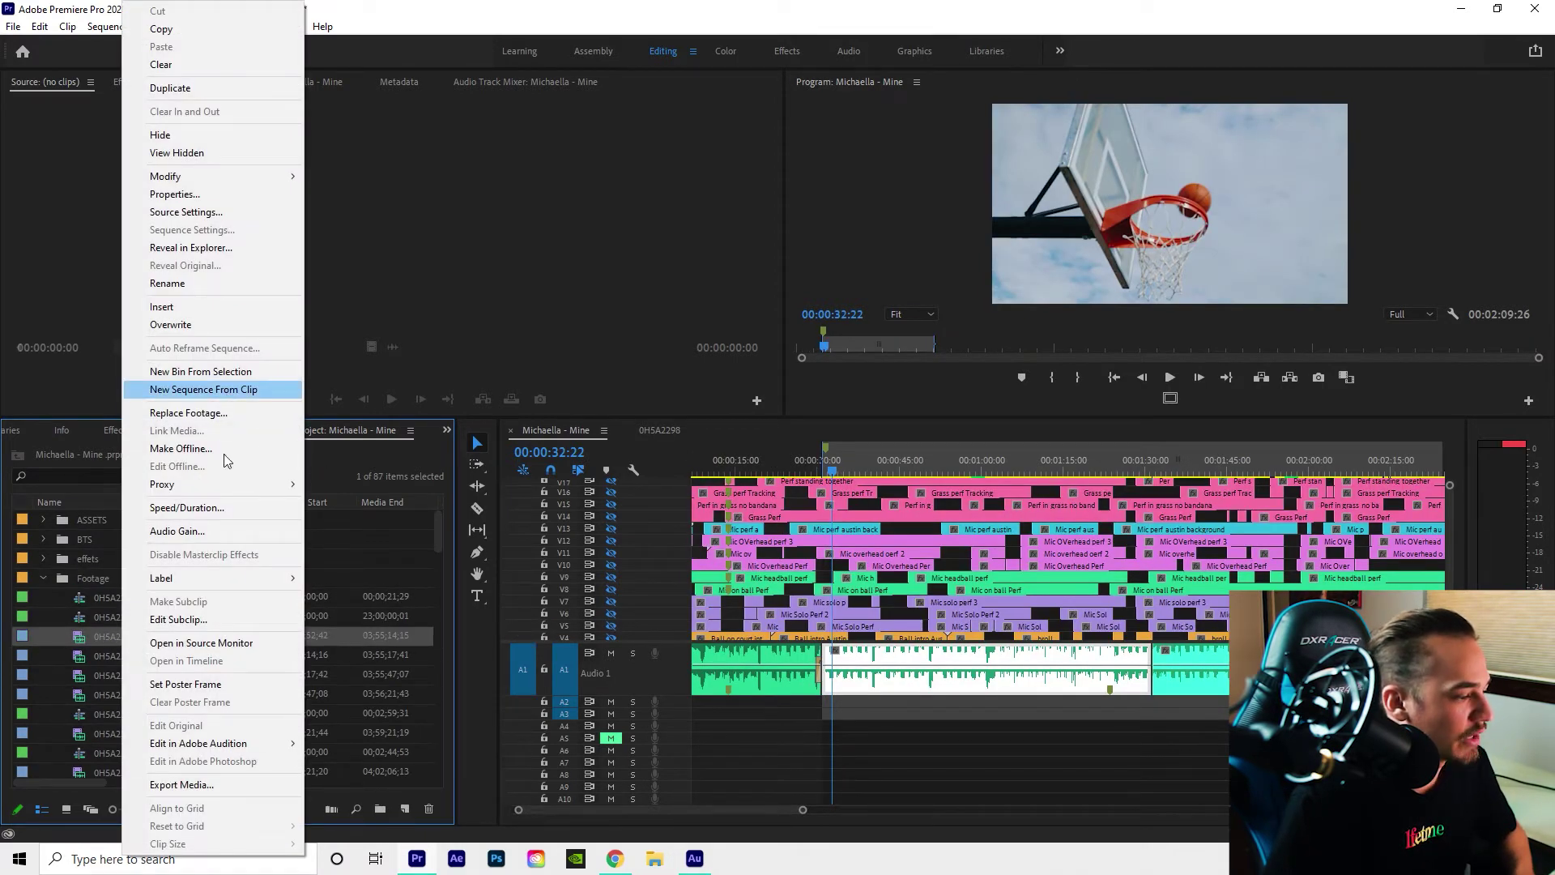
click(276, 390)
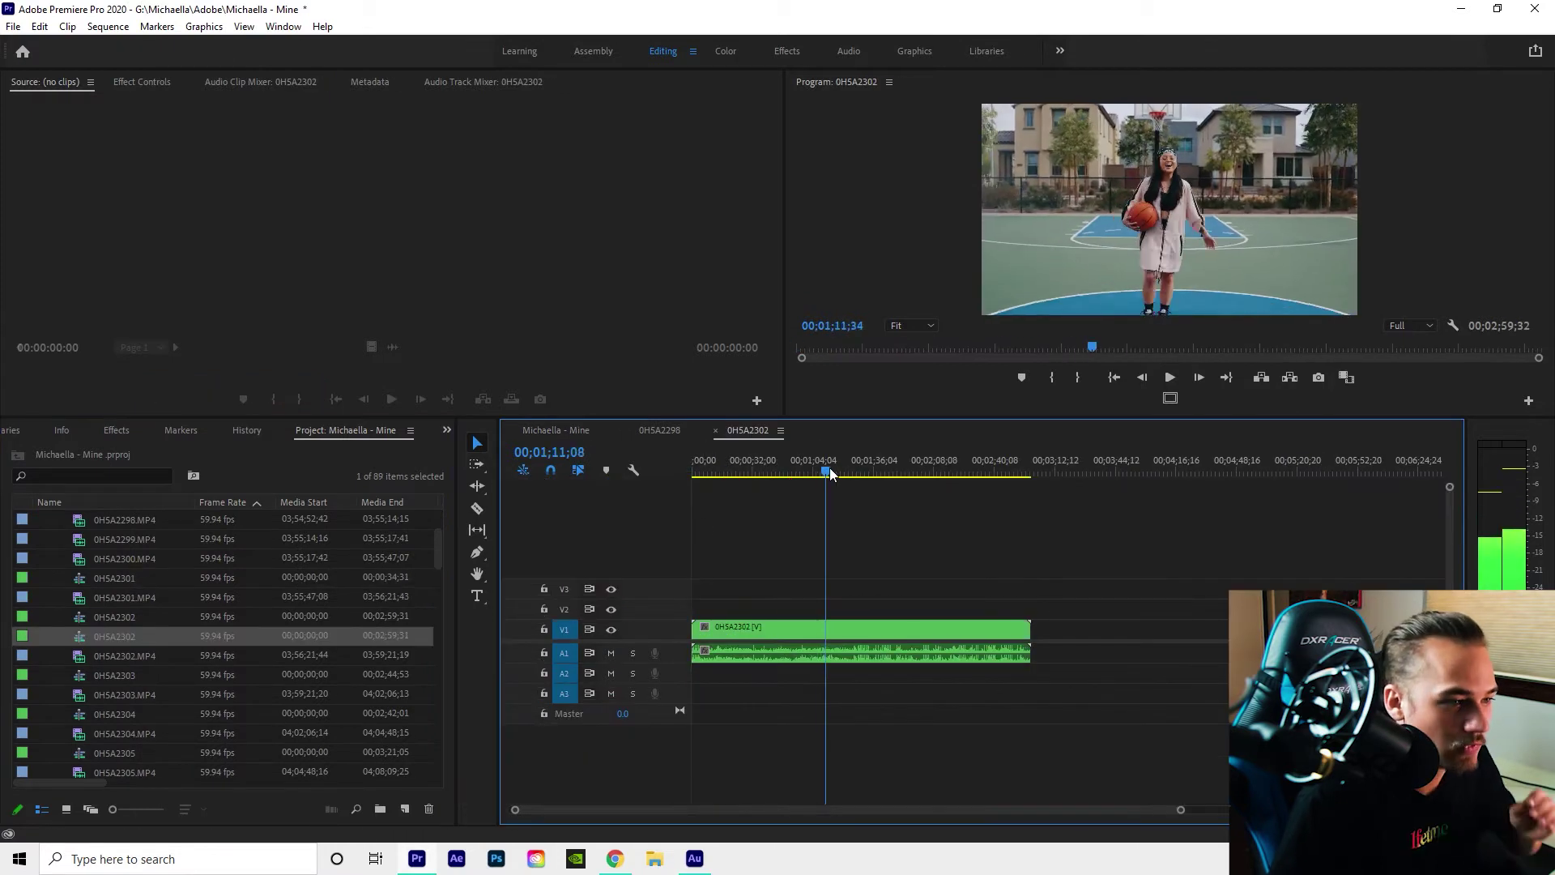
Scrub through the 0HSA2302 sequence and nest its clip under the name "perf scene 3"
drag(826, 474, 850, 496)
click(689, 472)
drag(689, 472, 896, 504)
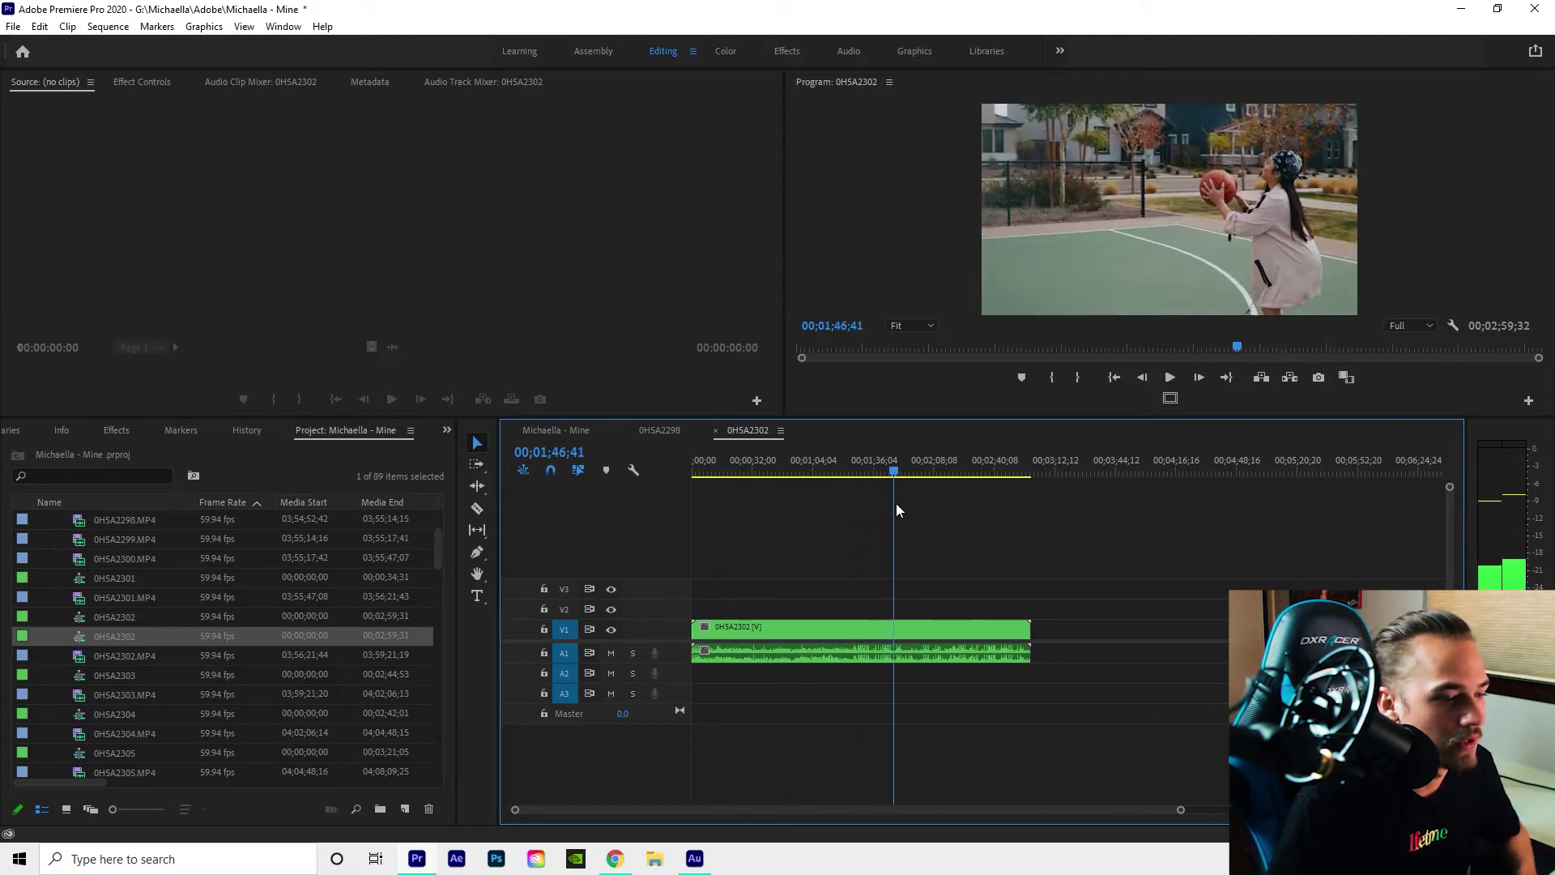
right_click(839, 625)
click(882, 366)
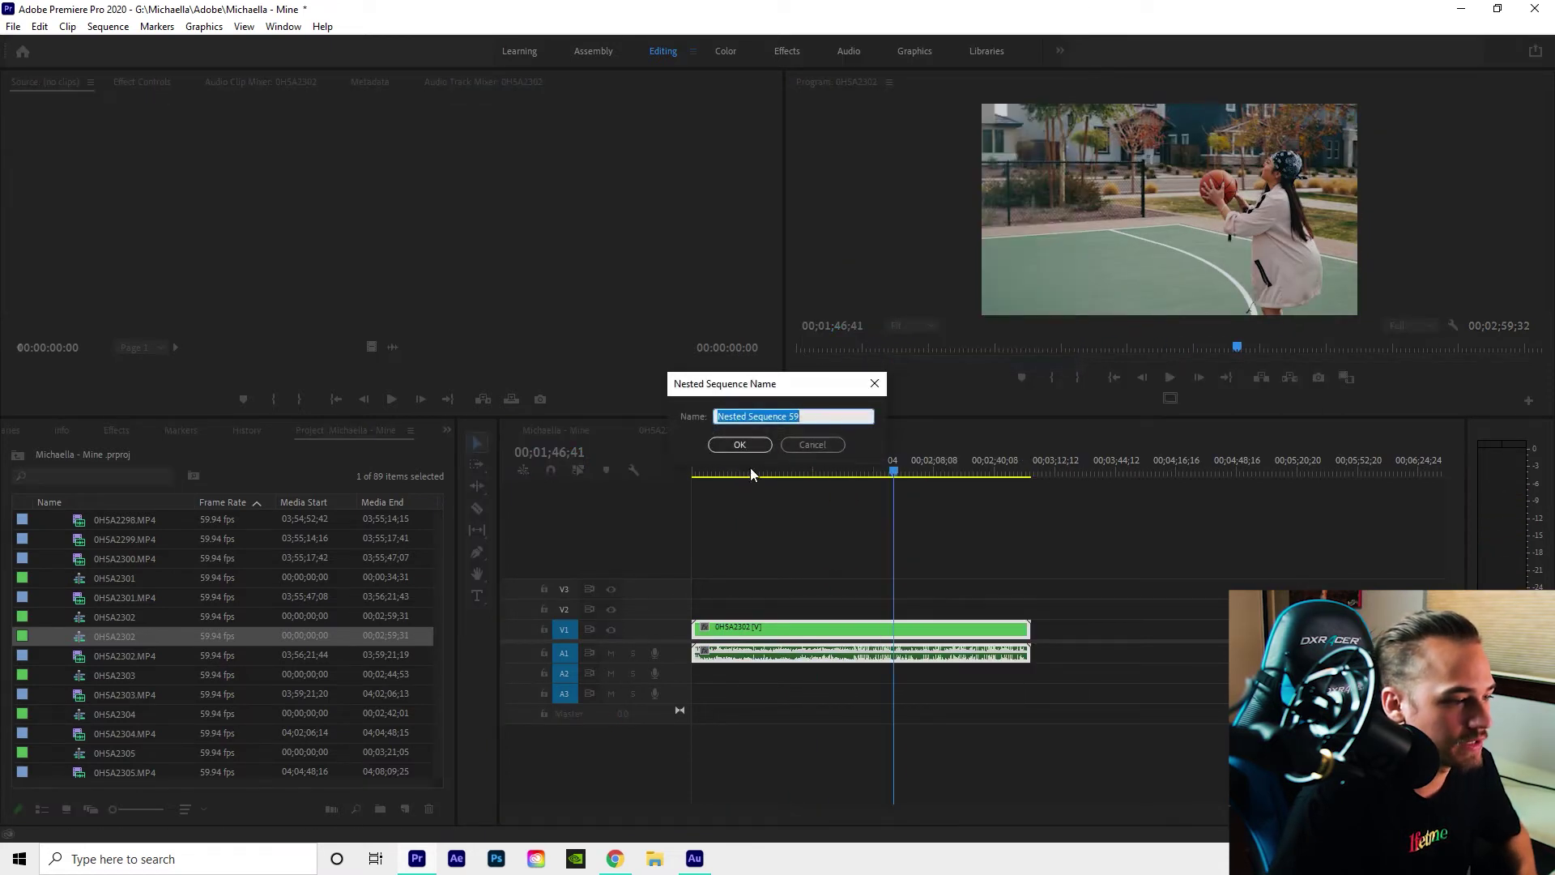
text(perf s)
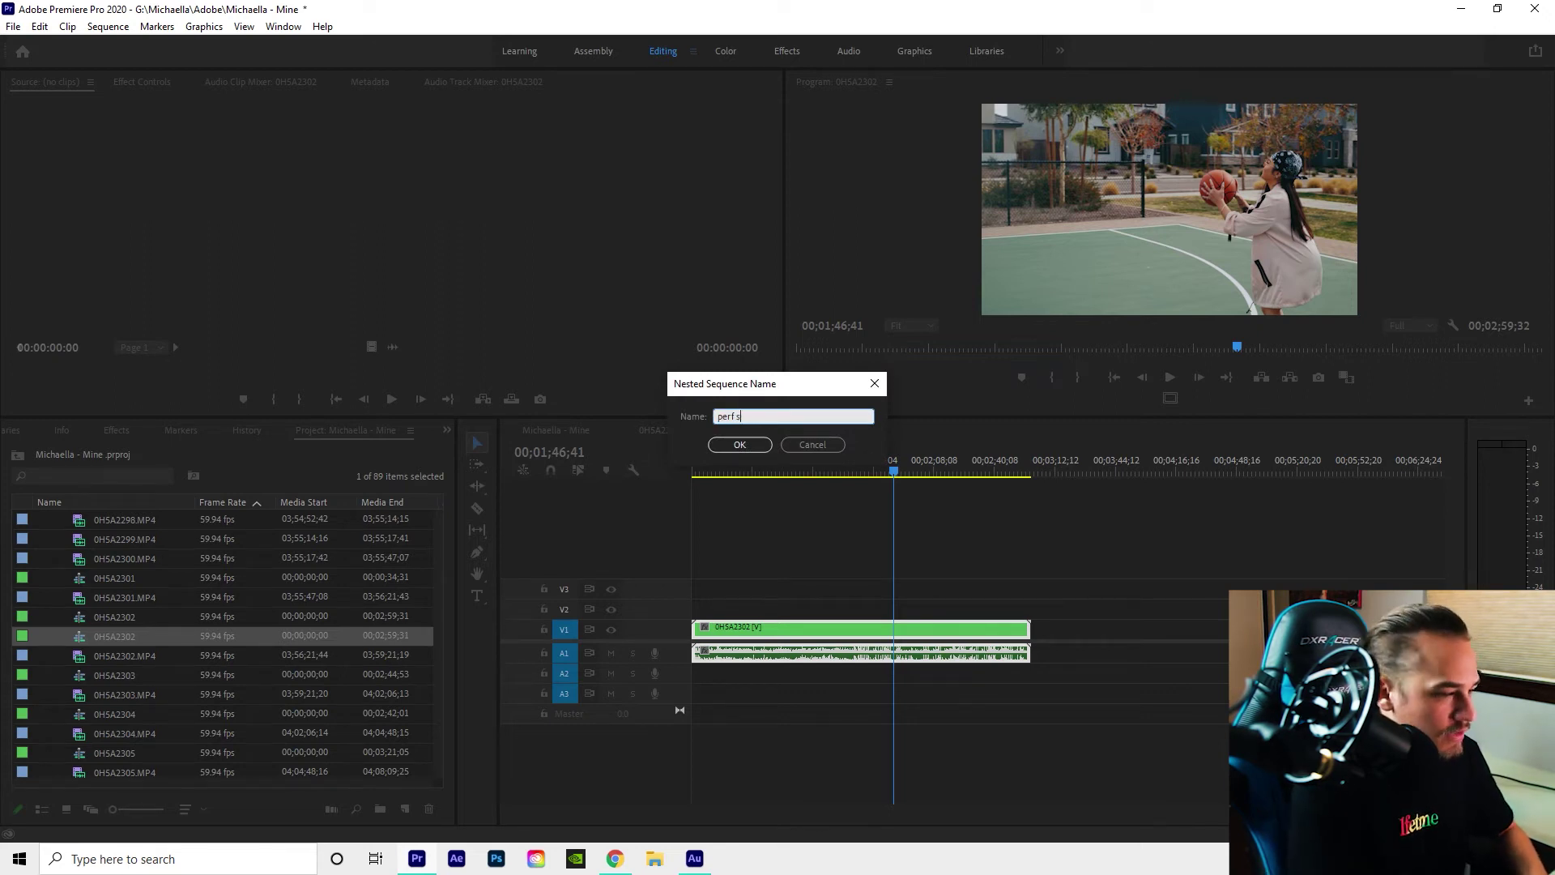
text(cene 3)
key(Return)
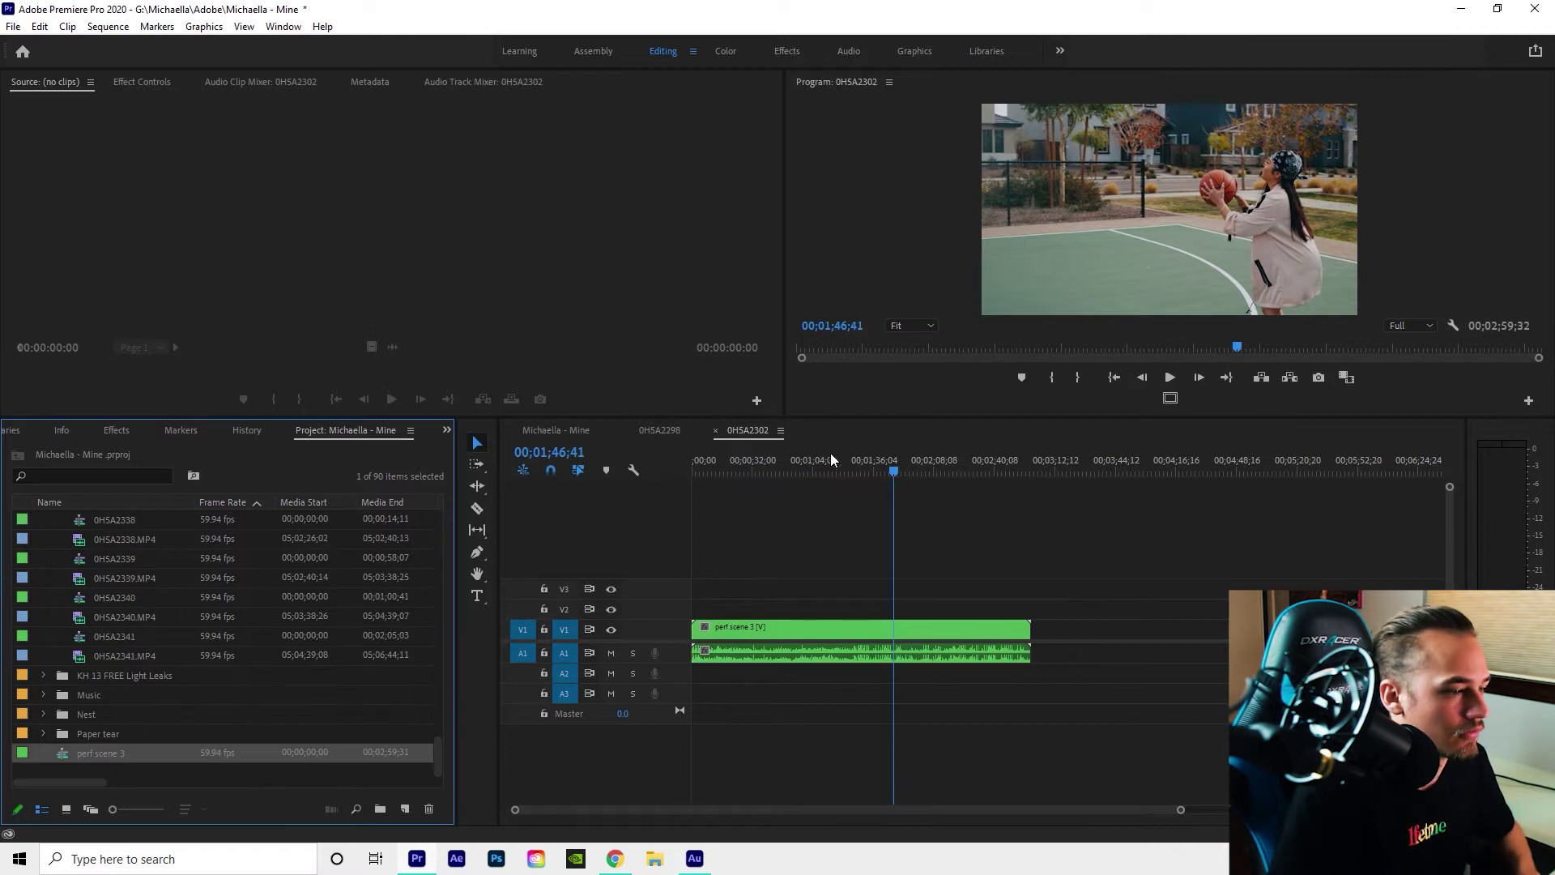
Close the 0HSA2302 sequence and place the perf scene 3 nest on track V5 at the start of the main sequence
click(714, 431)
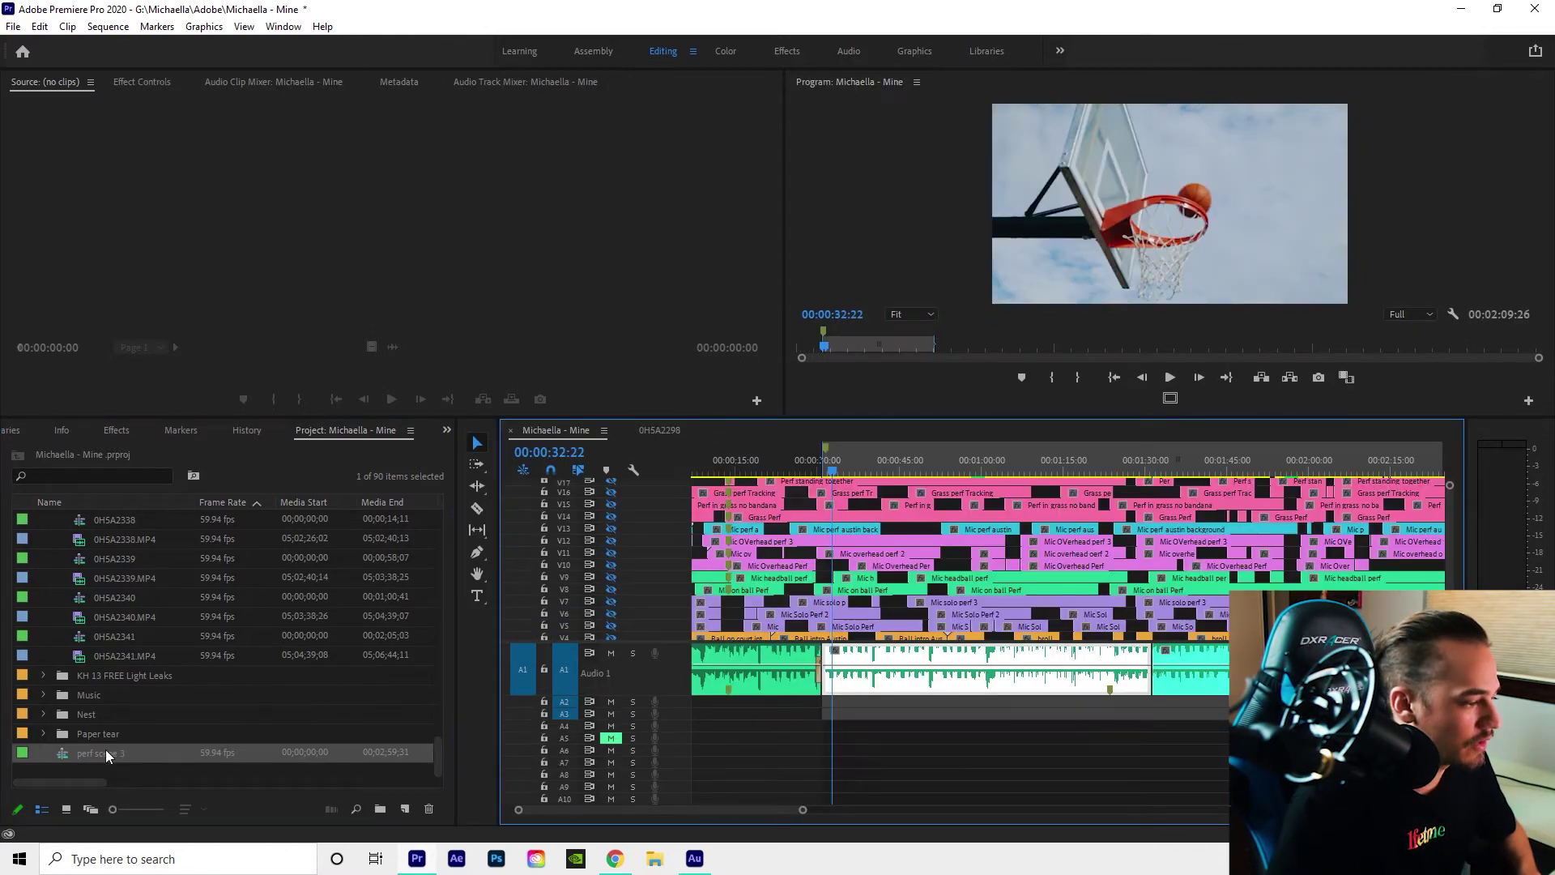
scroll(818, 664, down, 5)
scroll(755, 611, up, 3)
scroll(753, 612, down, 5)
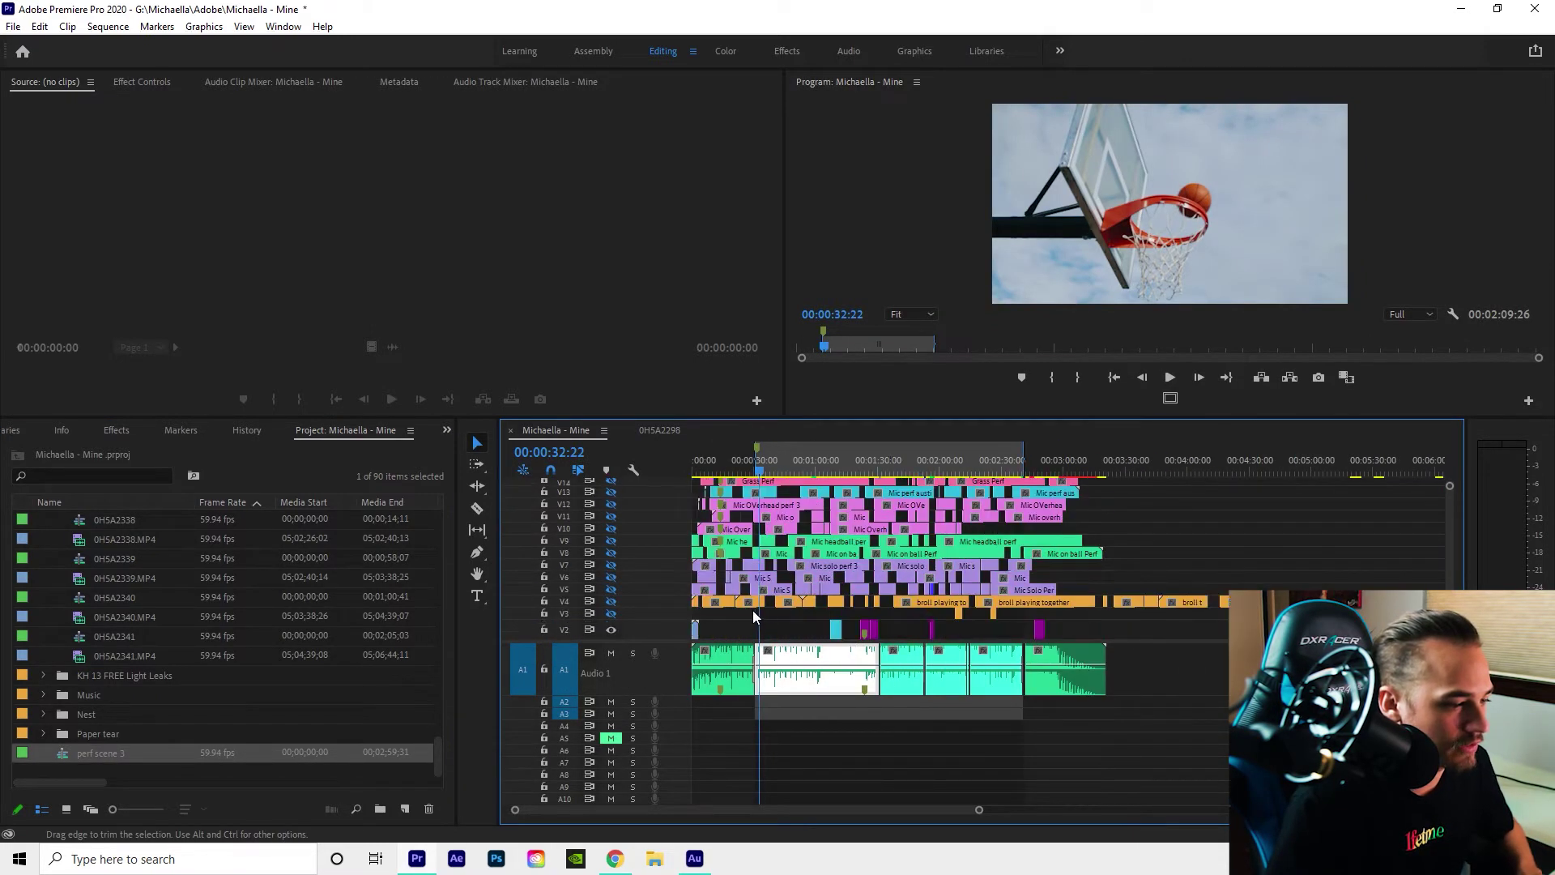
scroll(754, 614, up, 3)
drag(89, 757, 698, 591)
scroll(698, 599, up, 2)
scroll(798, 518, up, 2)
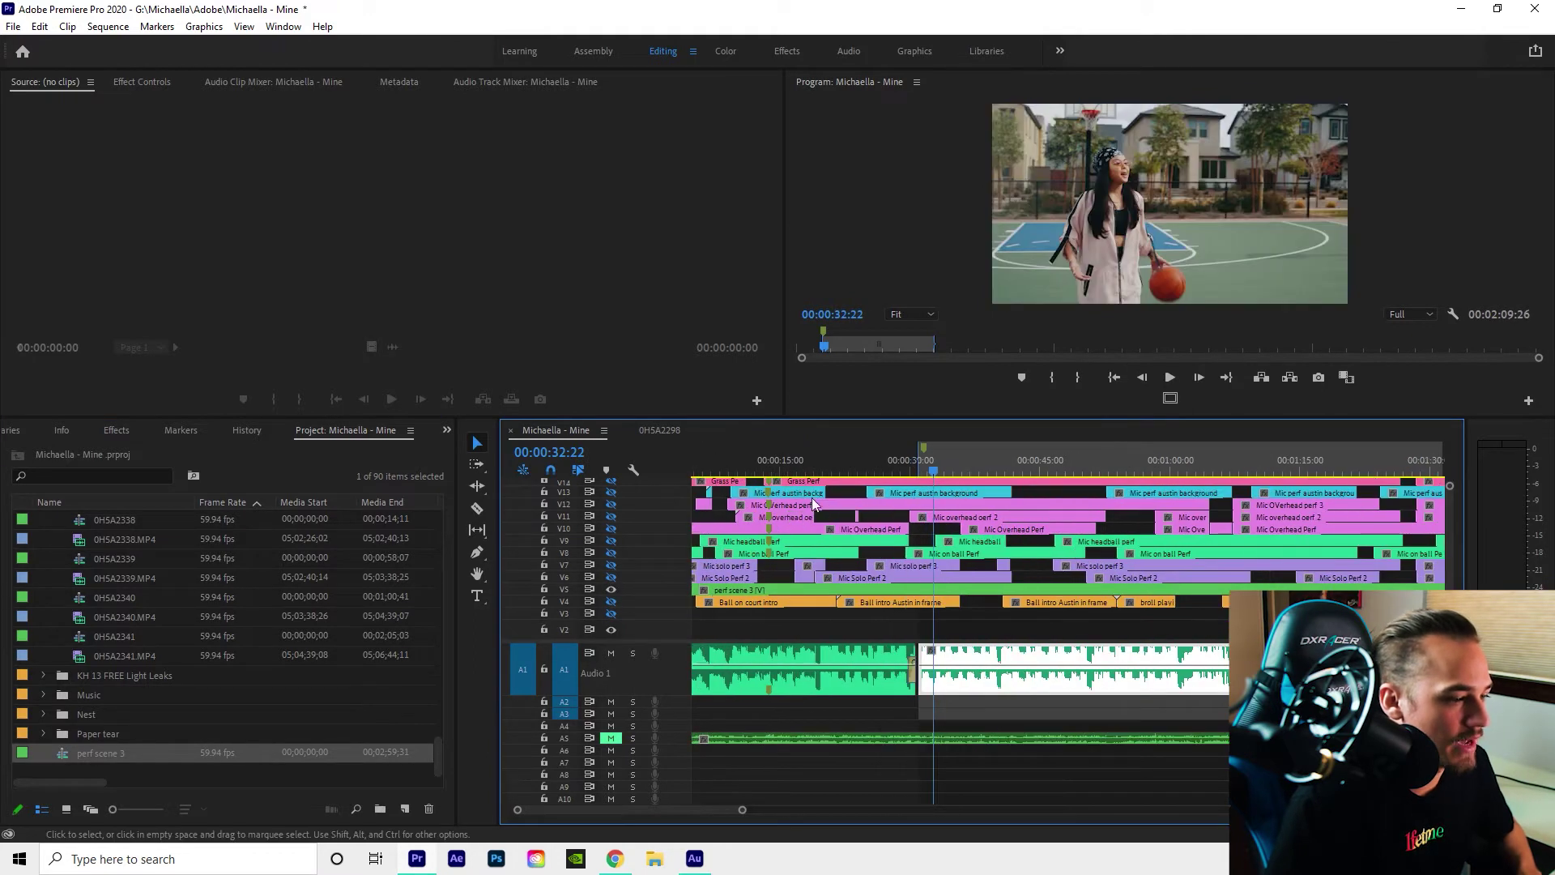
Scrub around the clip marker at 00:00:13:20 to check how perf scene 3 lines up with the other performance takes
drag(721, 462, 747, 463)
key(space)
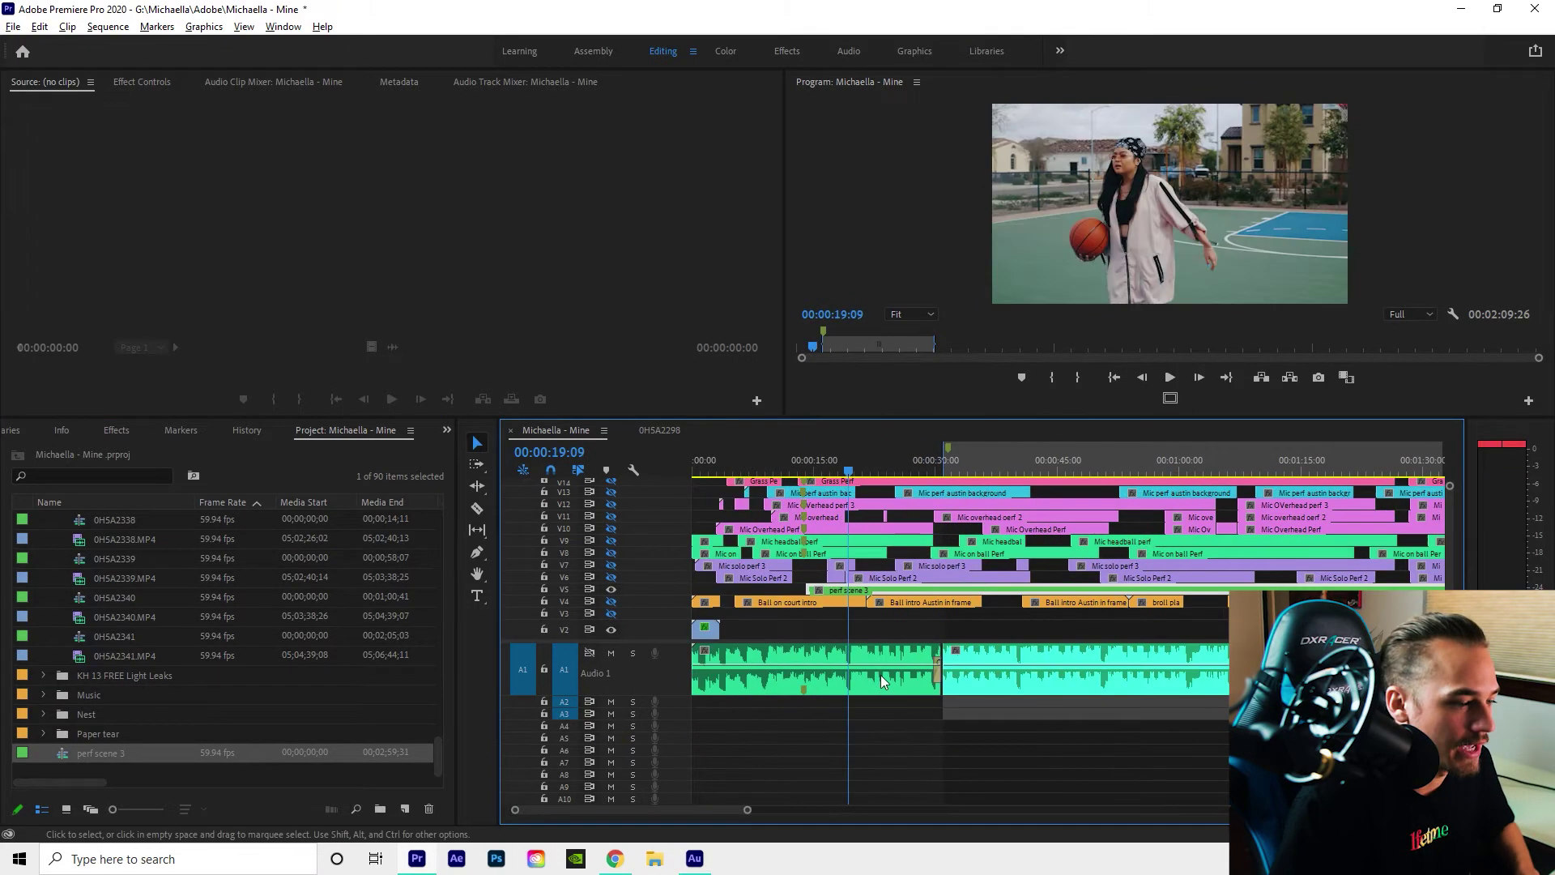
scroll(875, 670, up, 2)
scroll(868, 666, up, 1)
scroll(863, 630, up, 4)
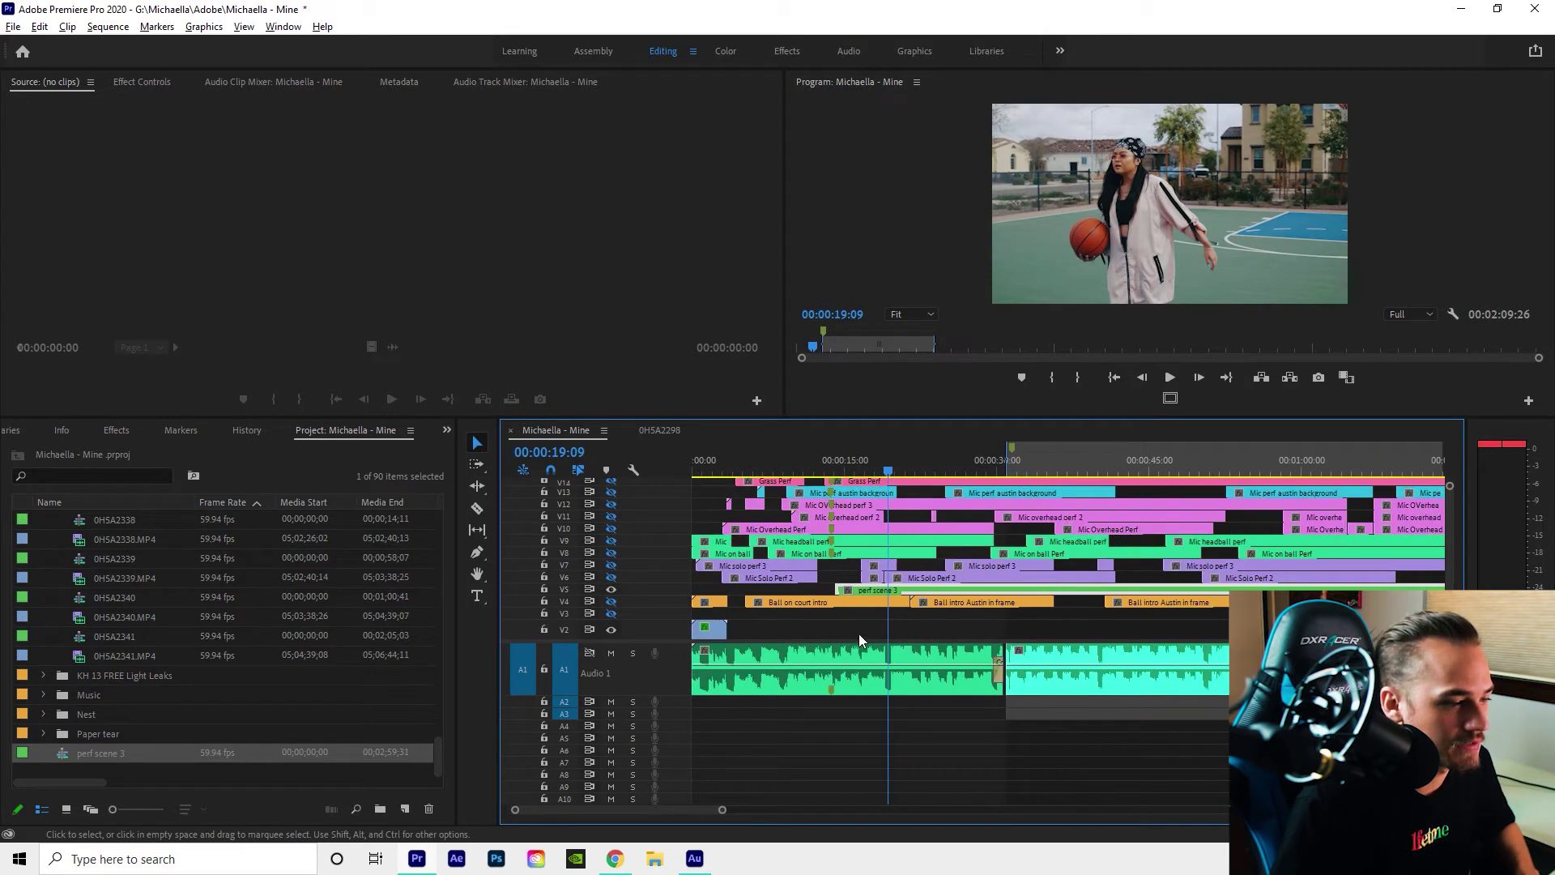
scroll(859, 617, up, 1)
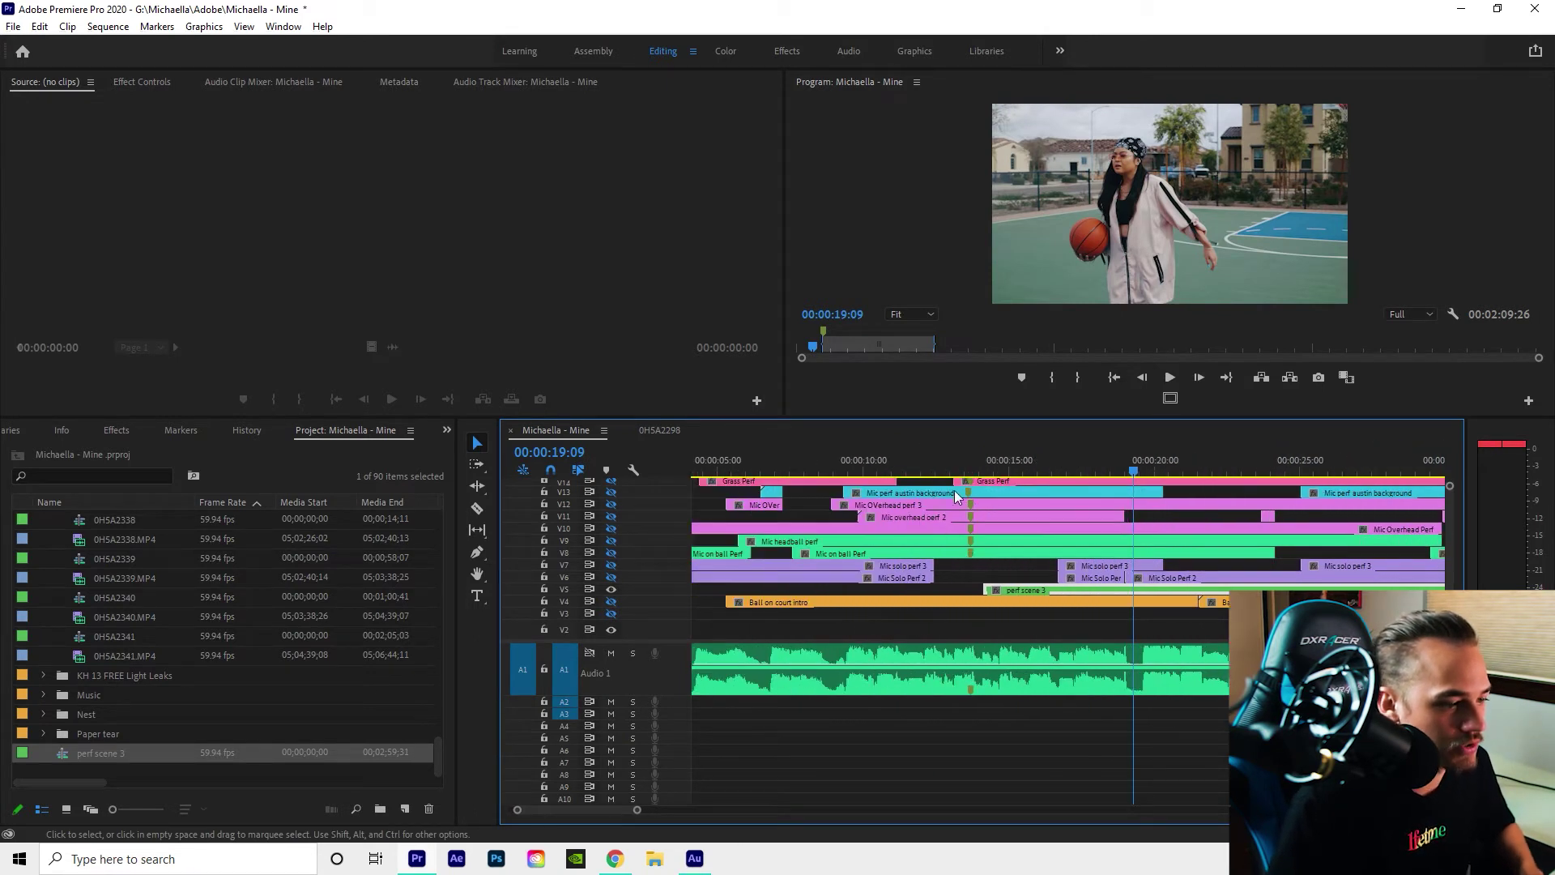
click(970, 465)
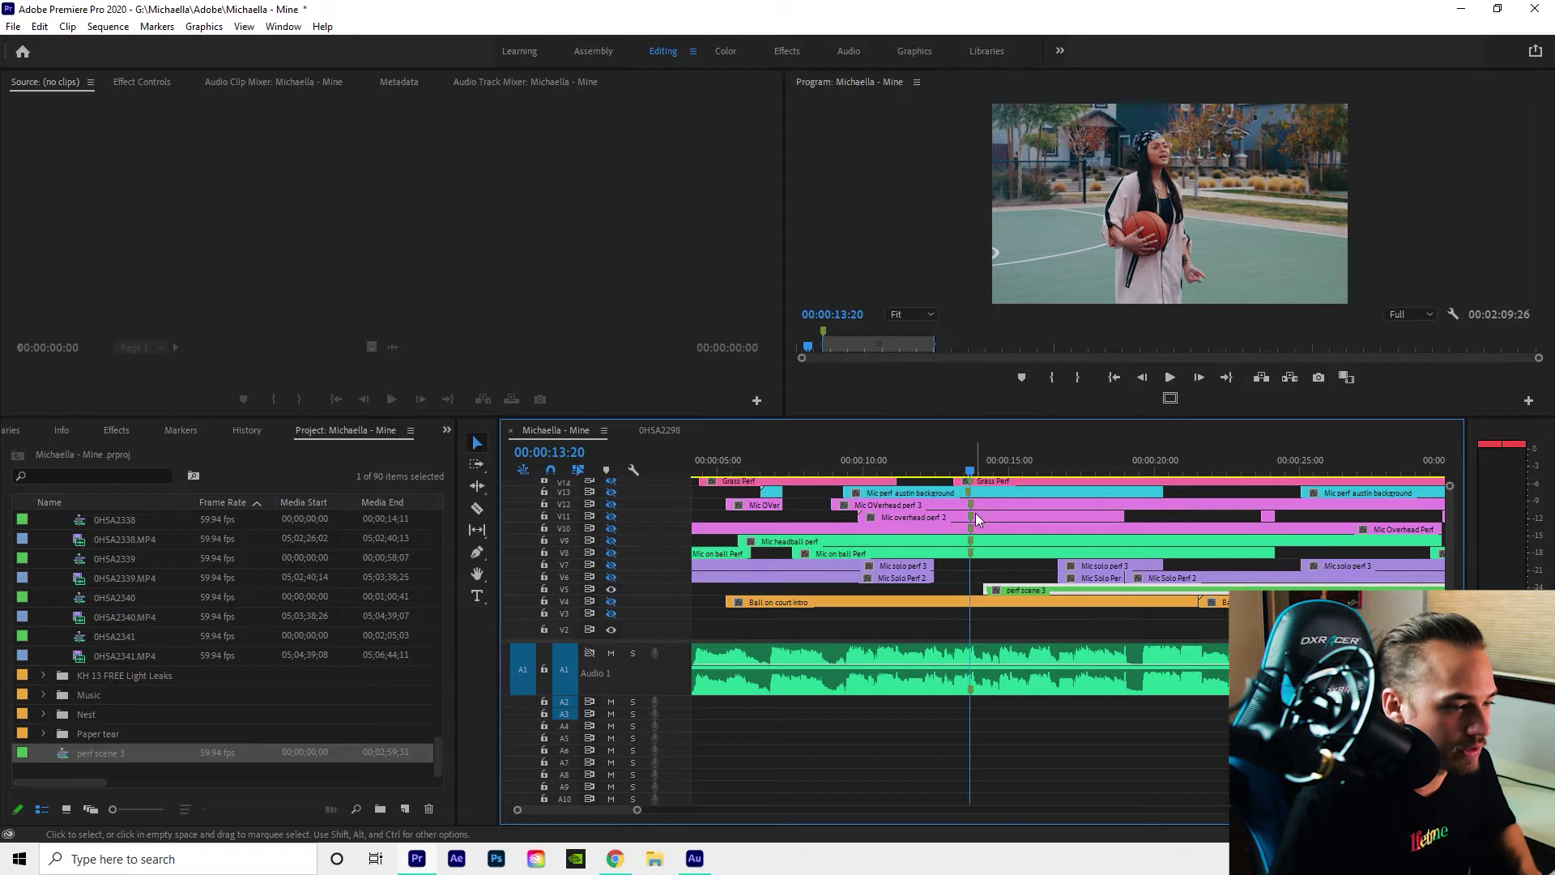
scroll(983, 577, up, 1)
drag(971, 469, 925, 469)
click(974, 494)
scroll(974, 494, up, 2)
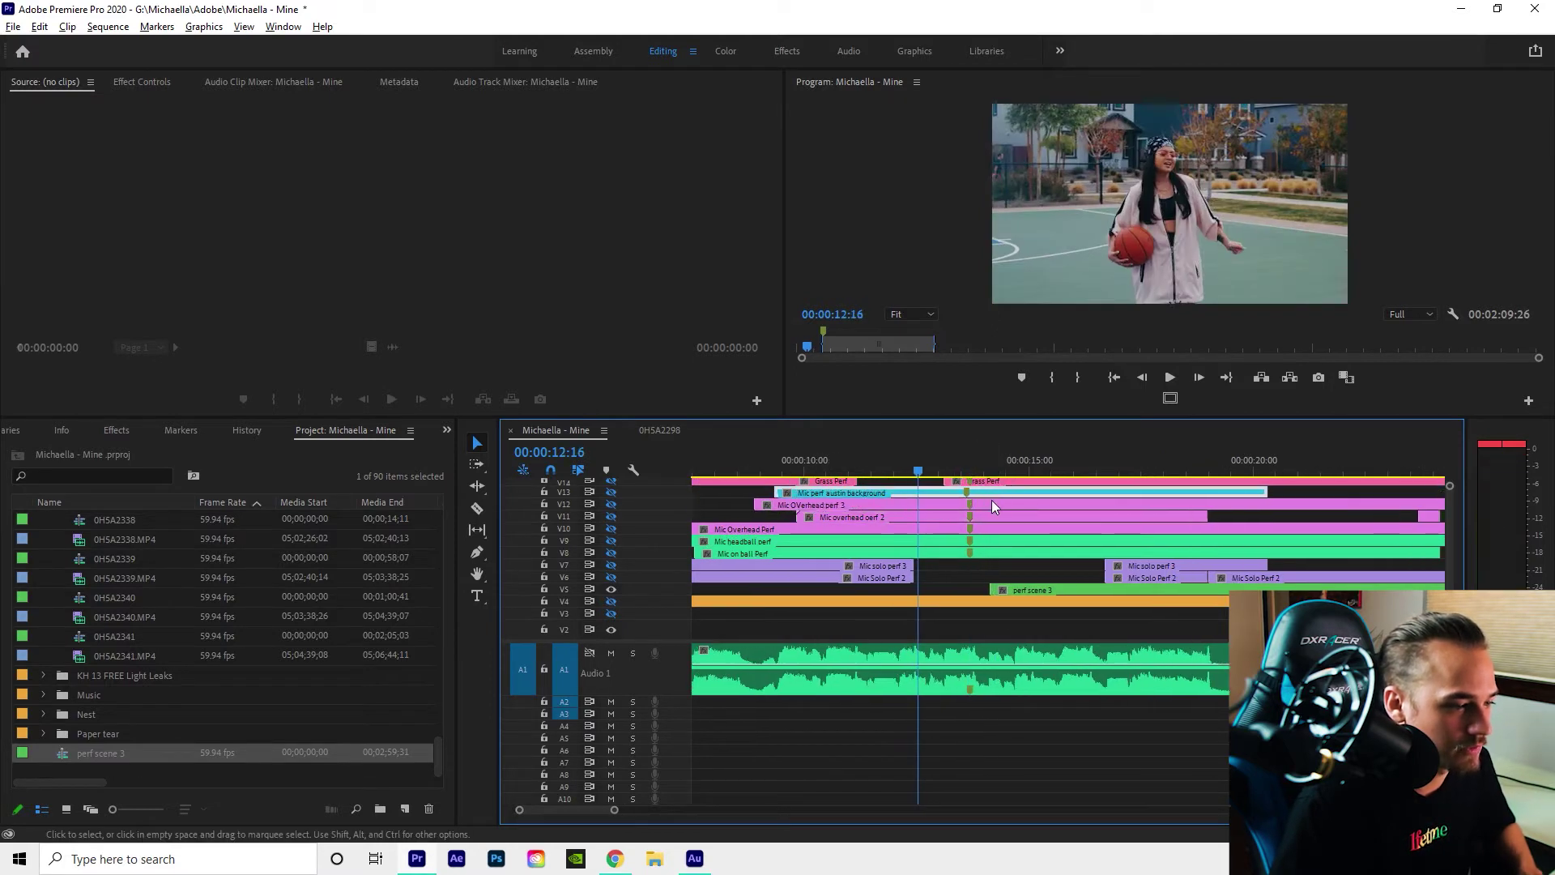
drag(952, 468, 967, 469)
Delete the perf scene 3 clip from track V5
scroll(948, 551, down, 8)
scroll(864, 573, up, 5)
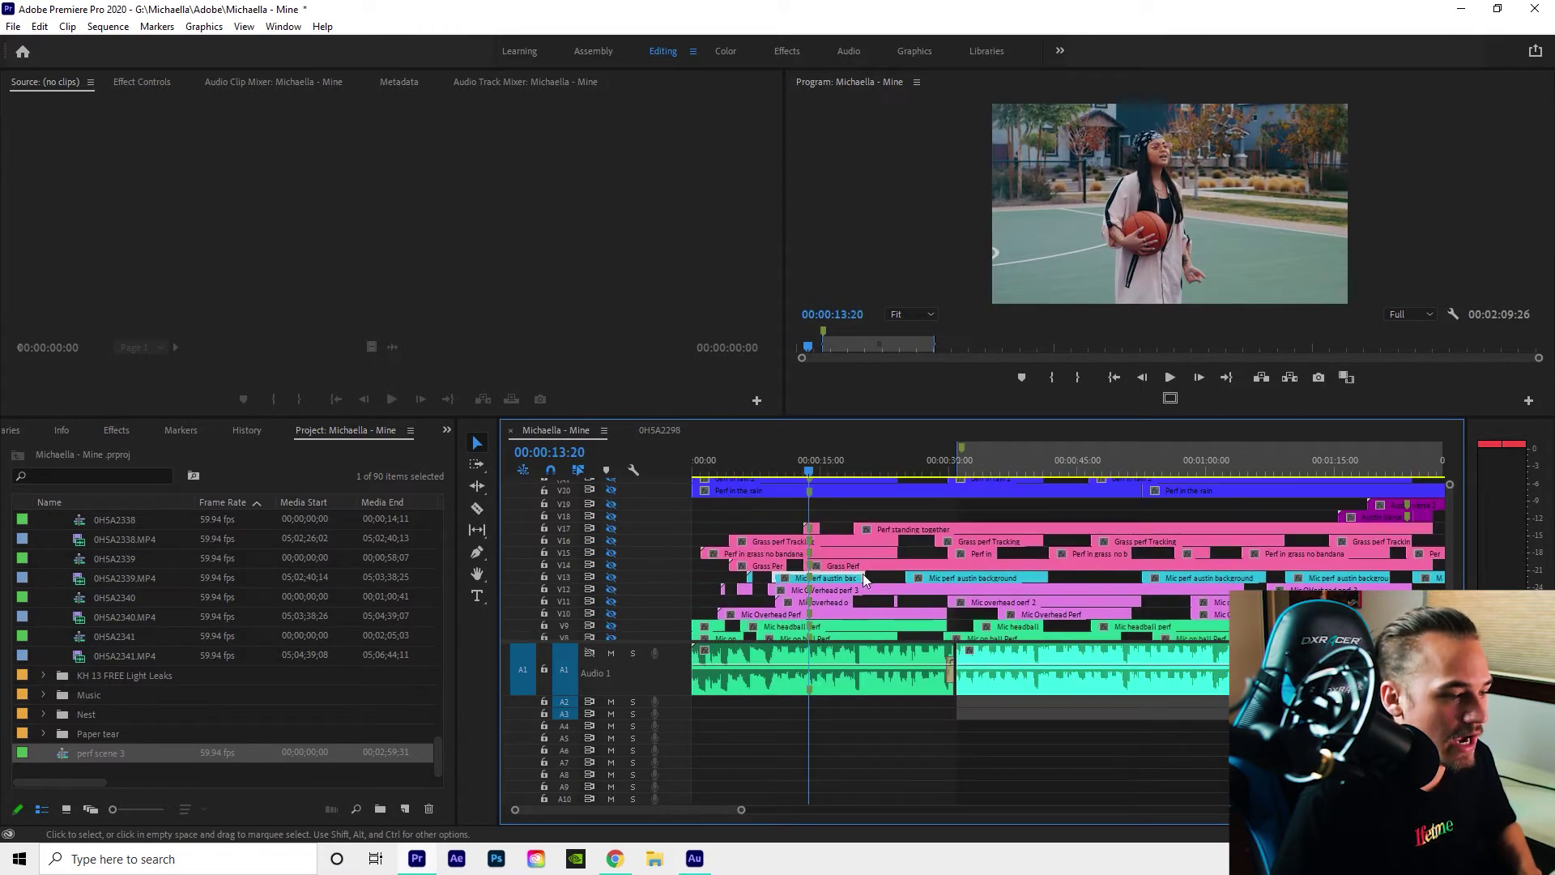
scroll(848, 590, down, 5)
scroll(830, 593, down, 1)
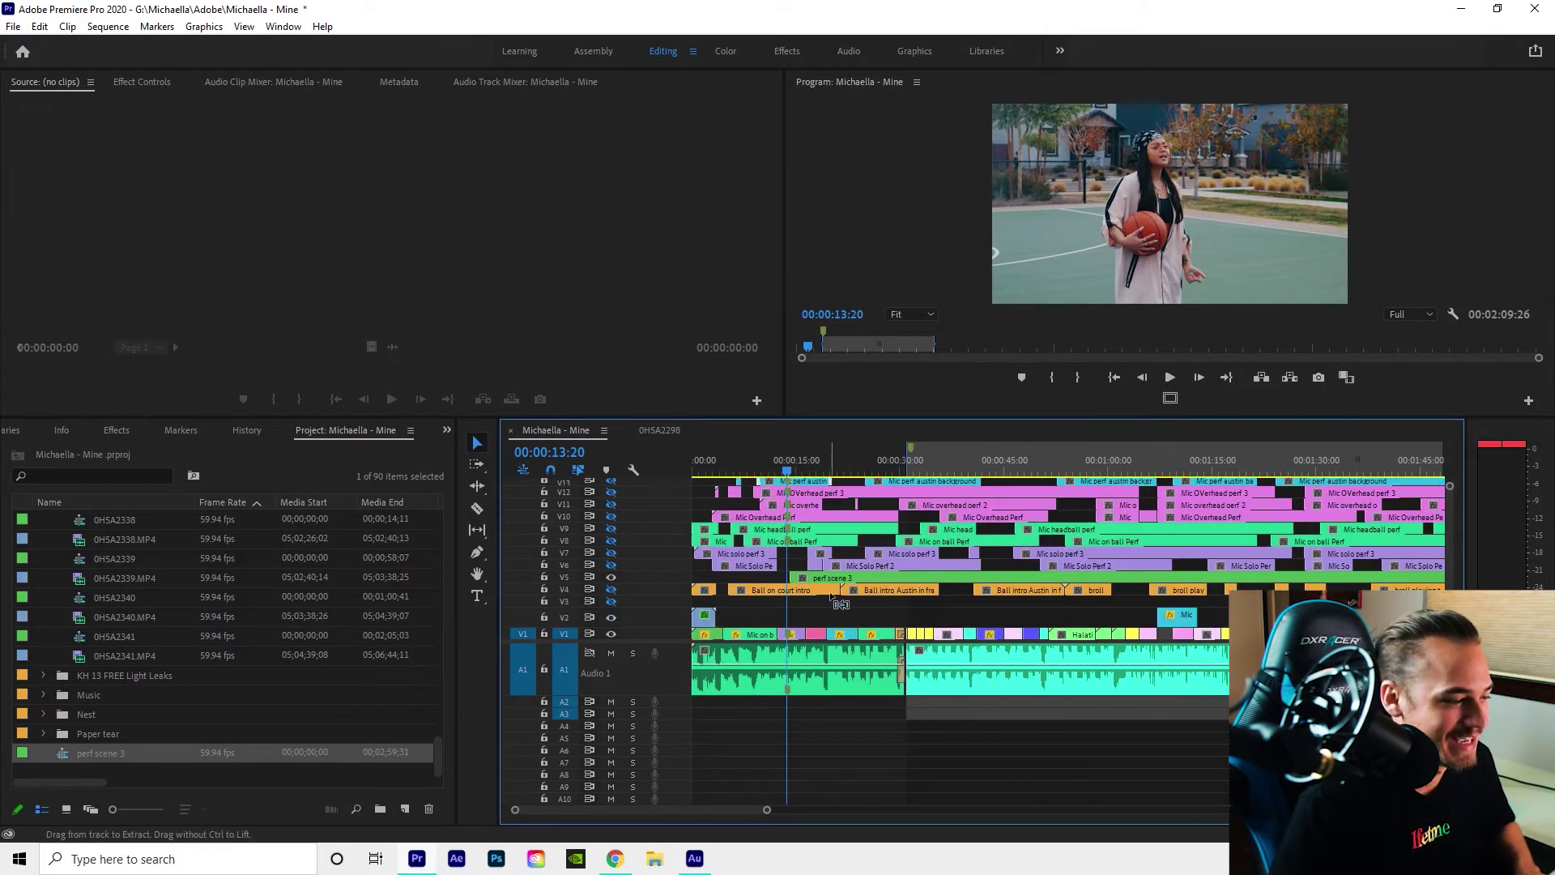
scroll(843, 599, up, 3)
scroll(866, 600, down, 3)
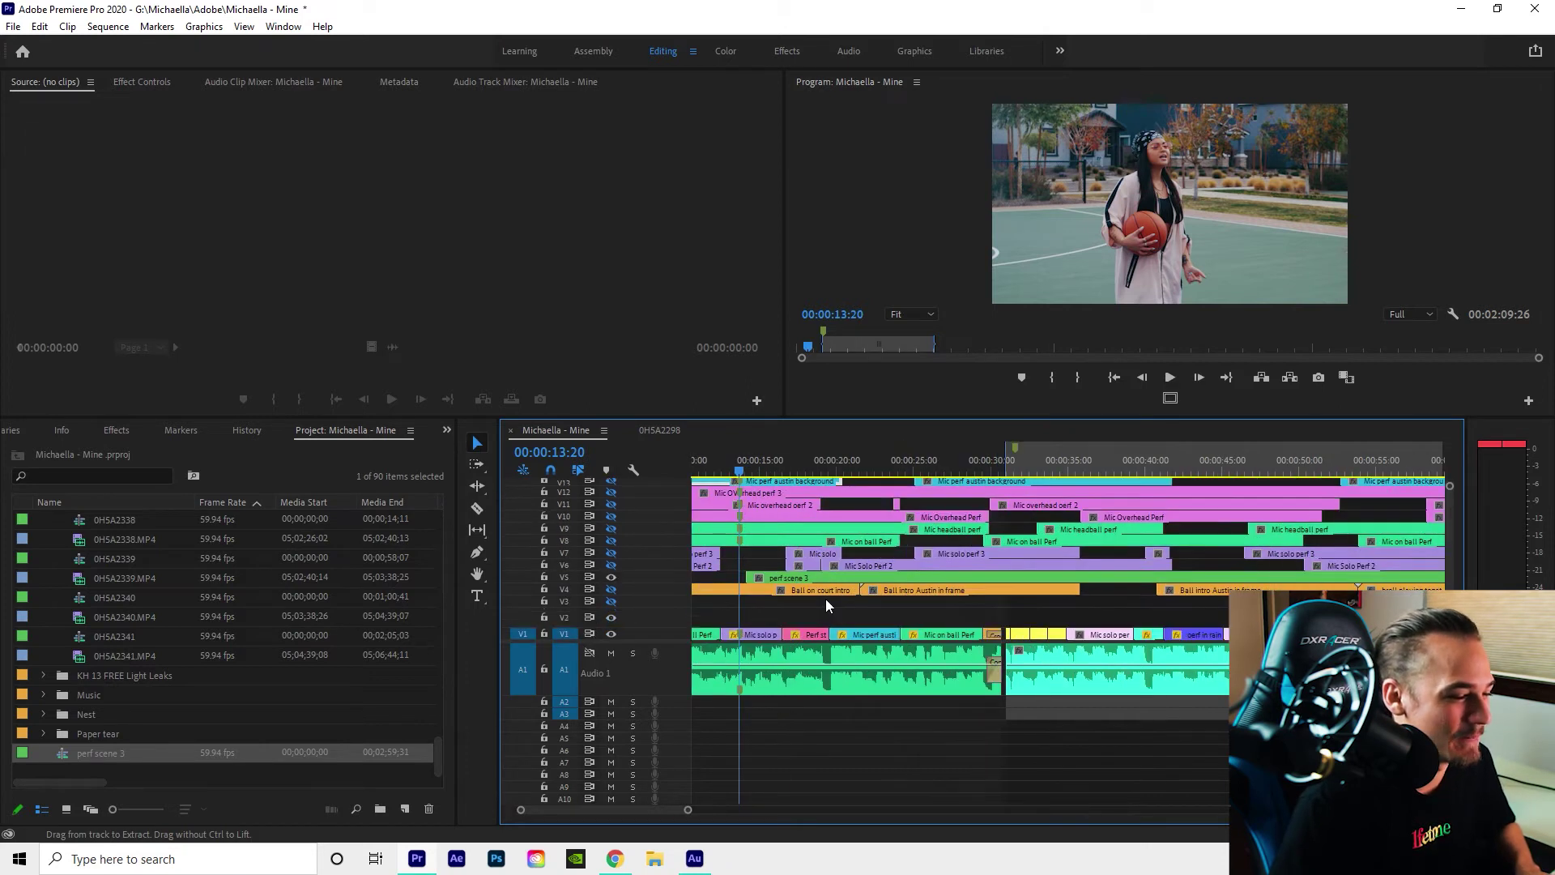
scroll(824, 600, up, 5)
click(962, 580)
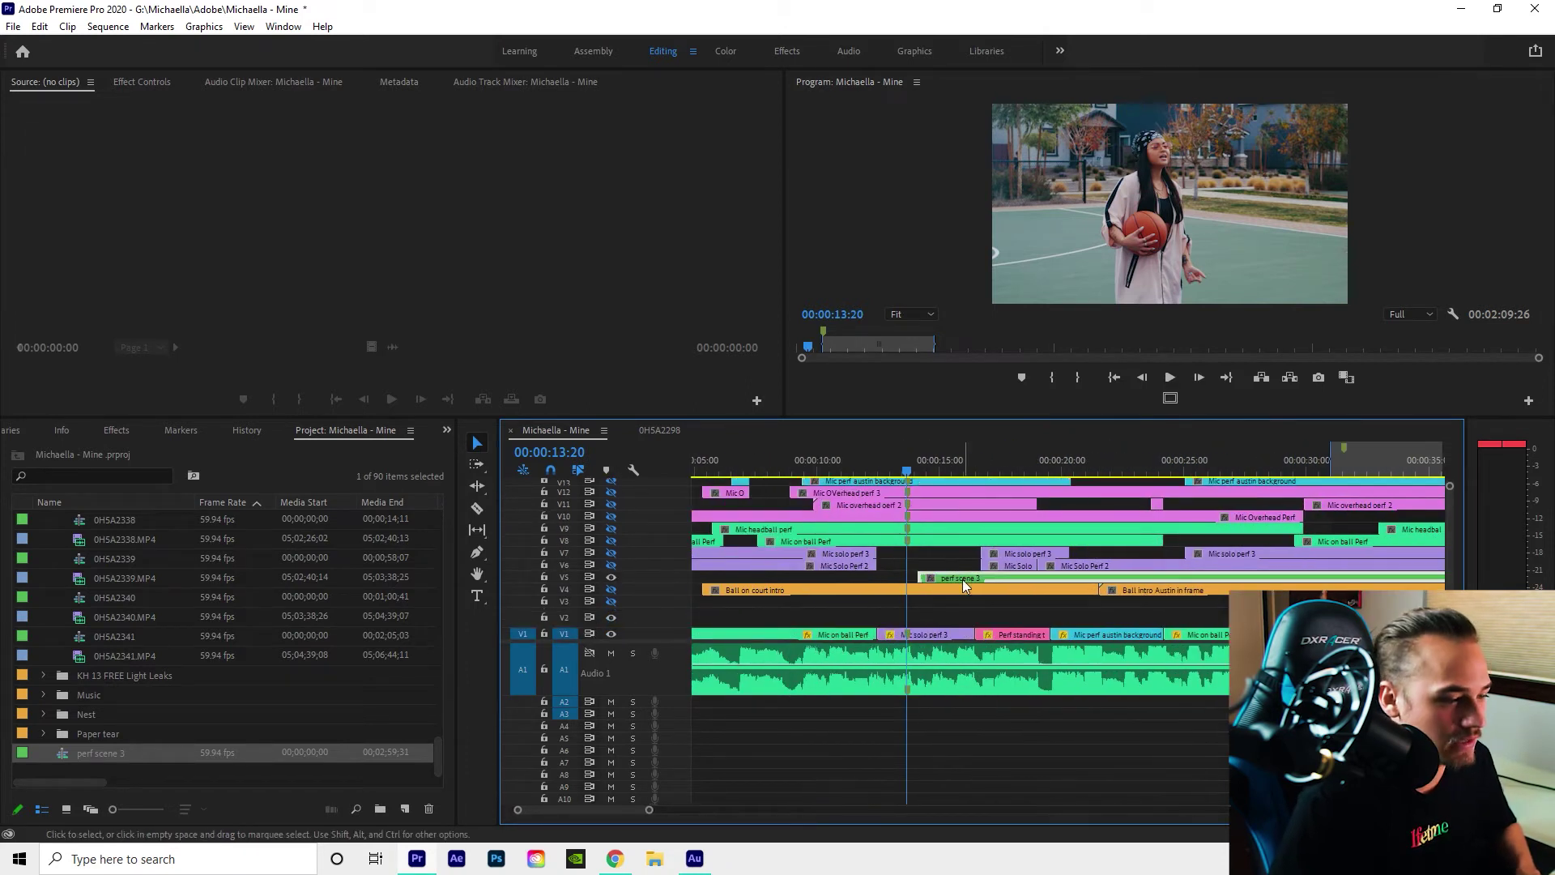
key(Delete)
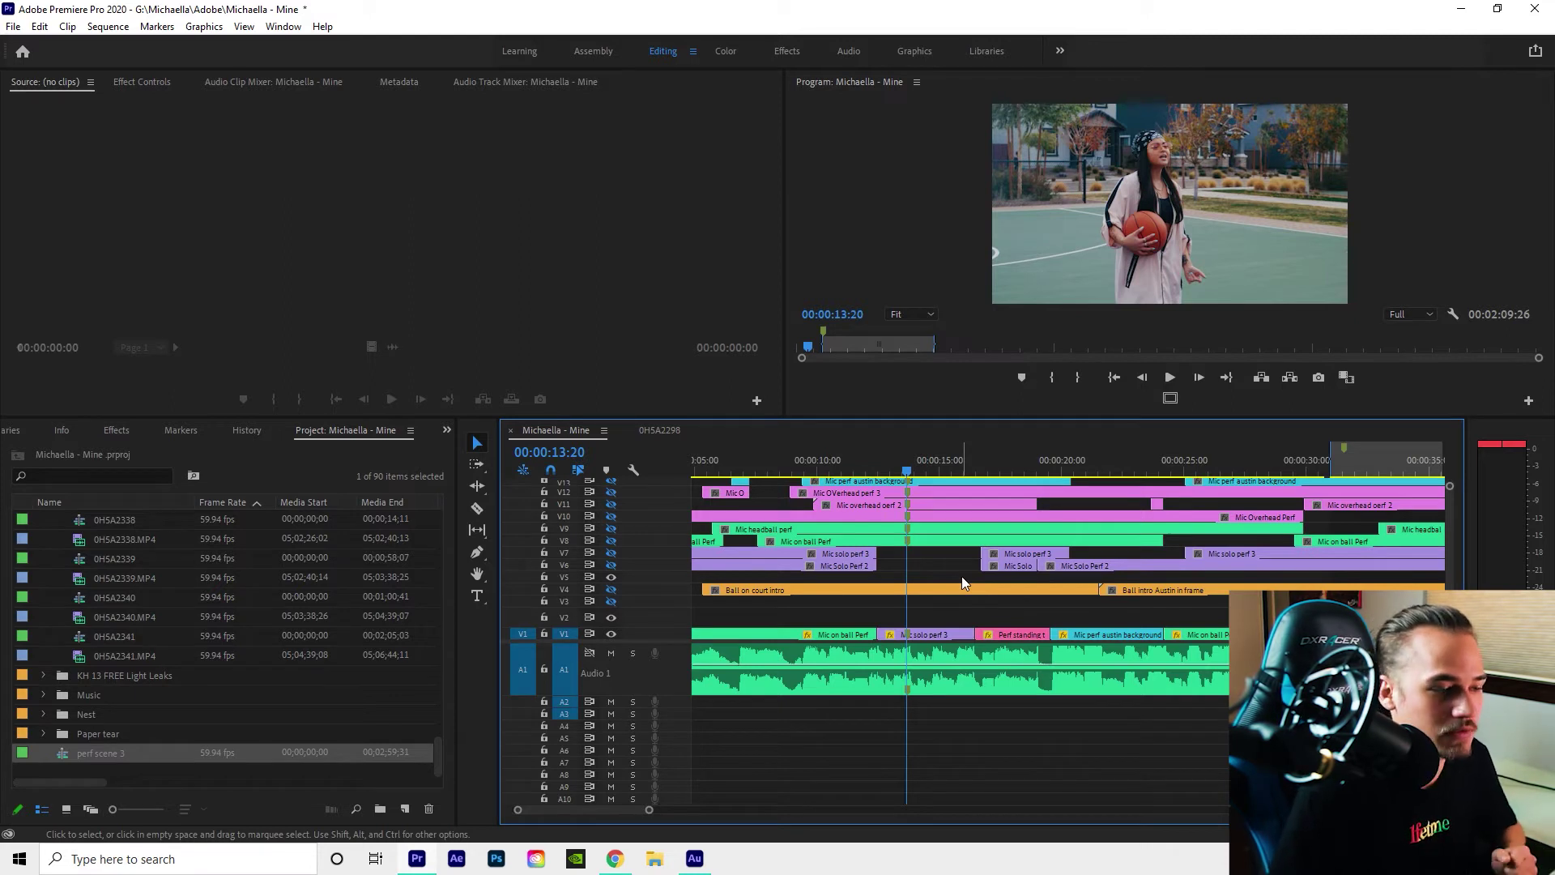
key(ctrl+s)
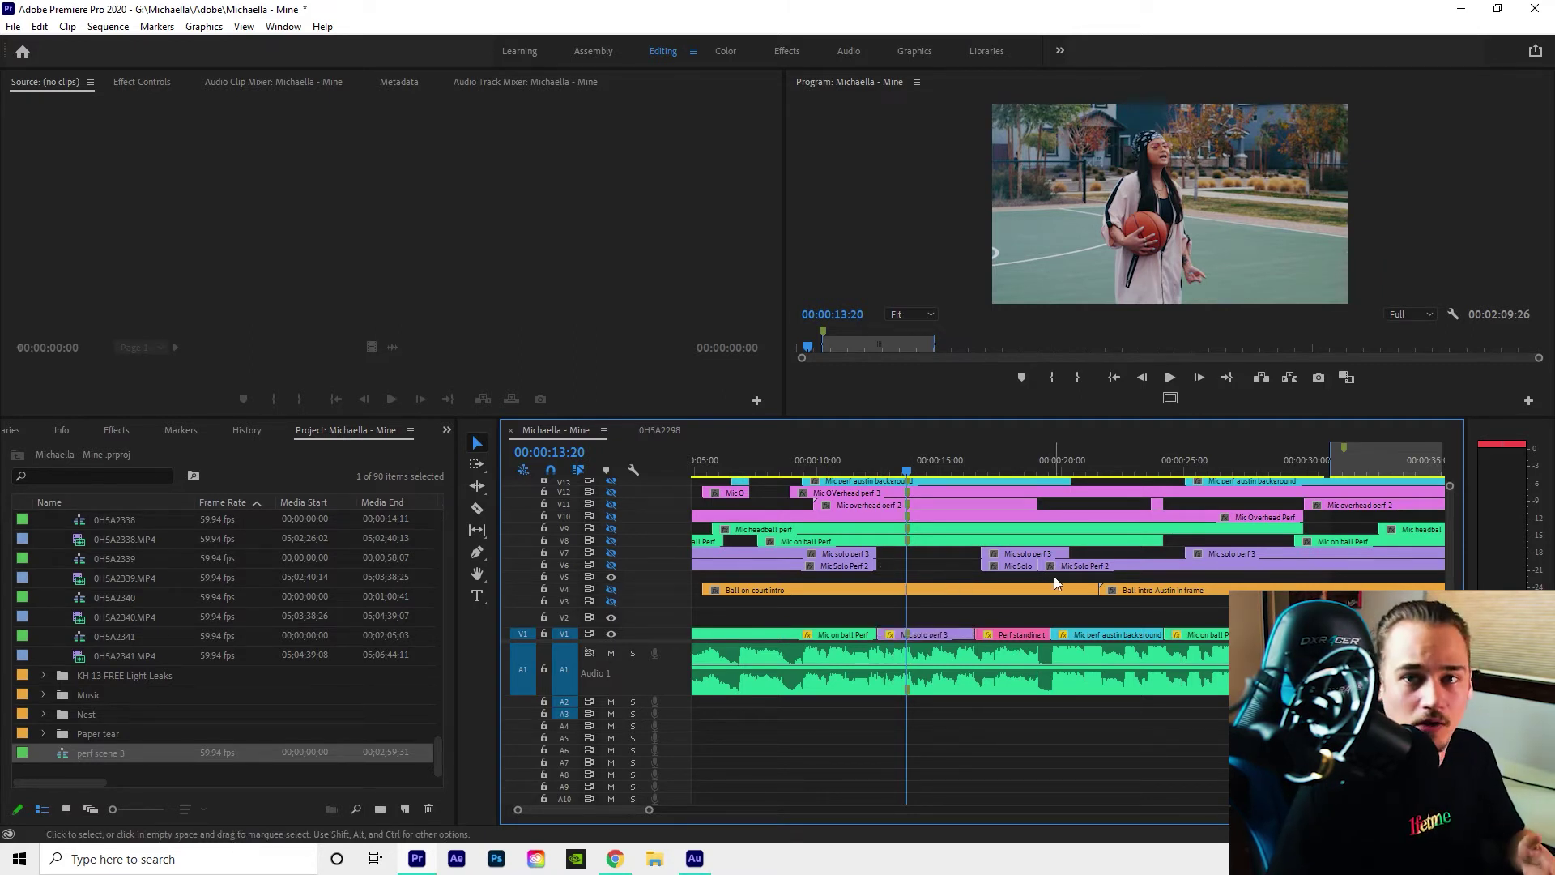
Examine how the stacked performance takes above track V5 are arranged around the clip markers at 00:00:13:20
scroll(1030, 545, down, 5)
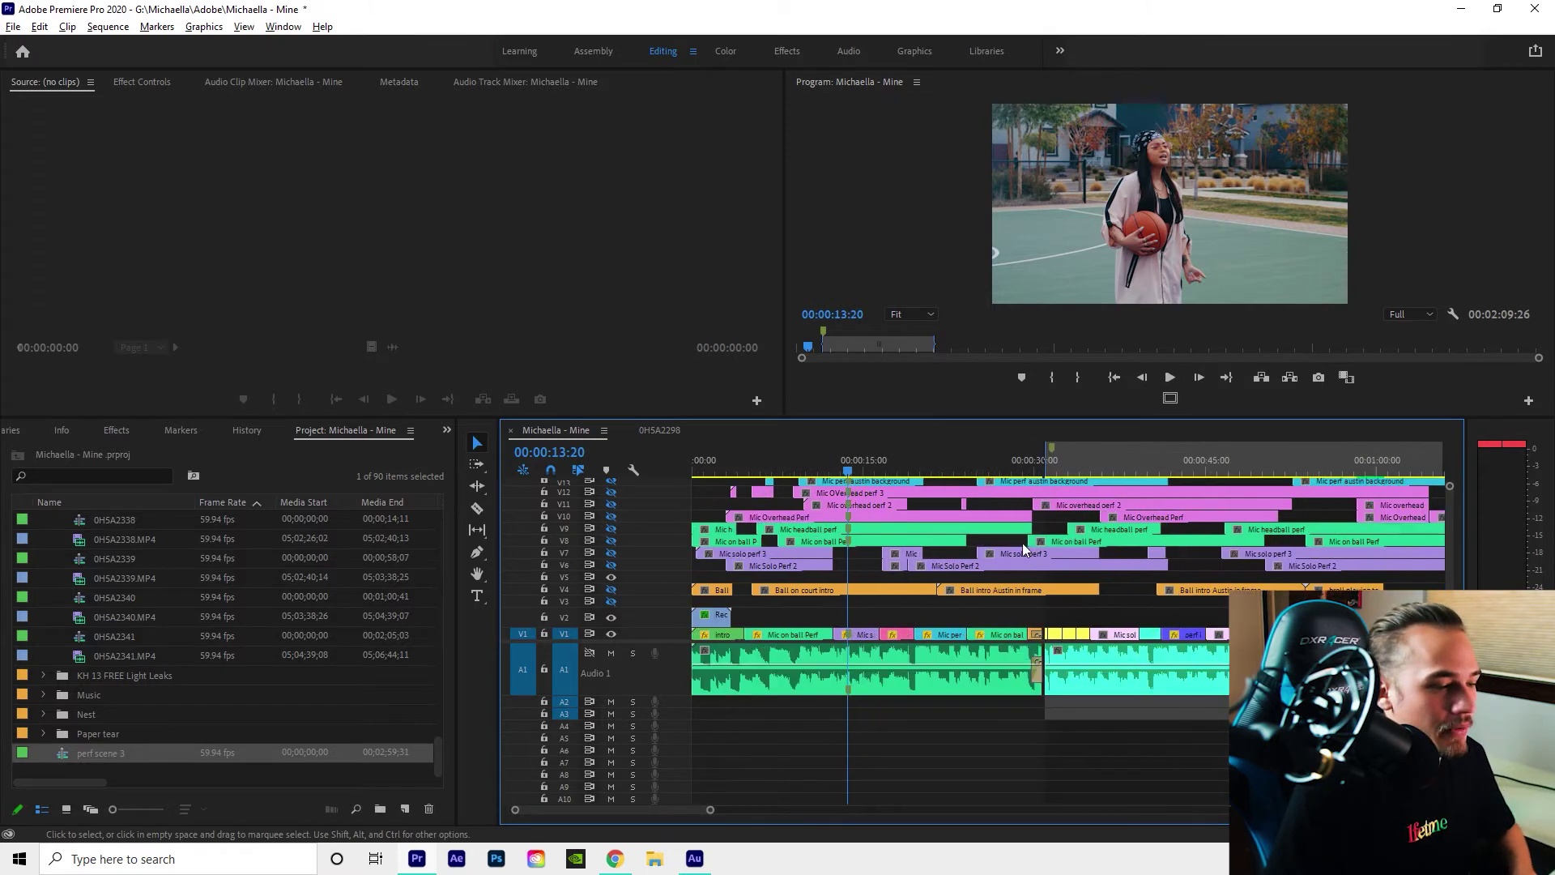
scroll(829, 568, up, 5)
scroll(802, 572, up, 3)
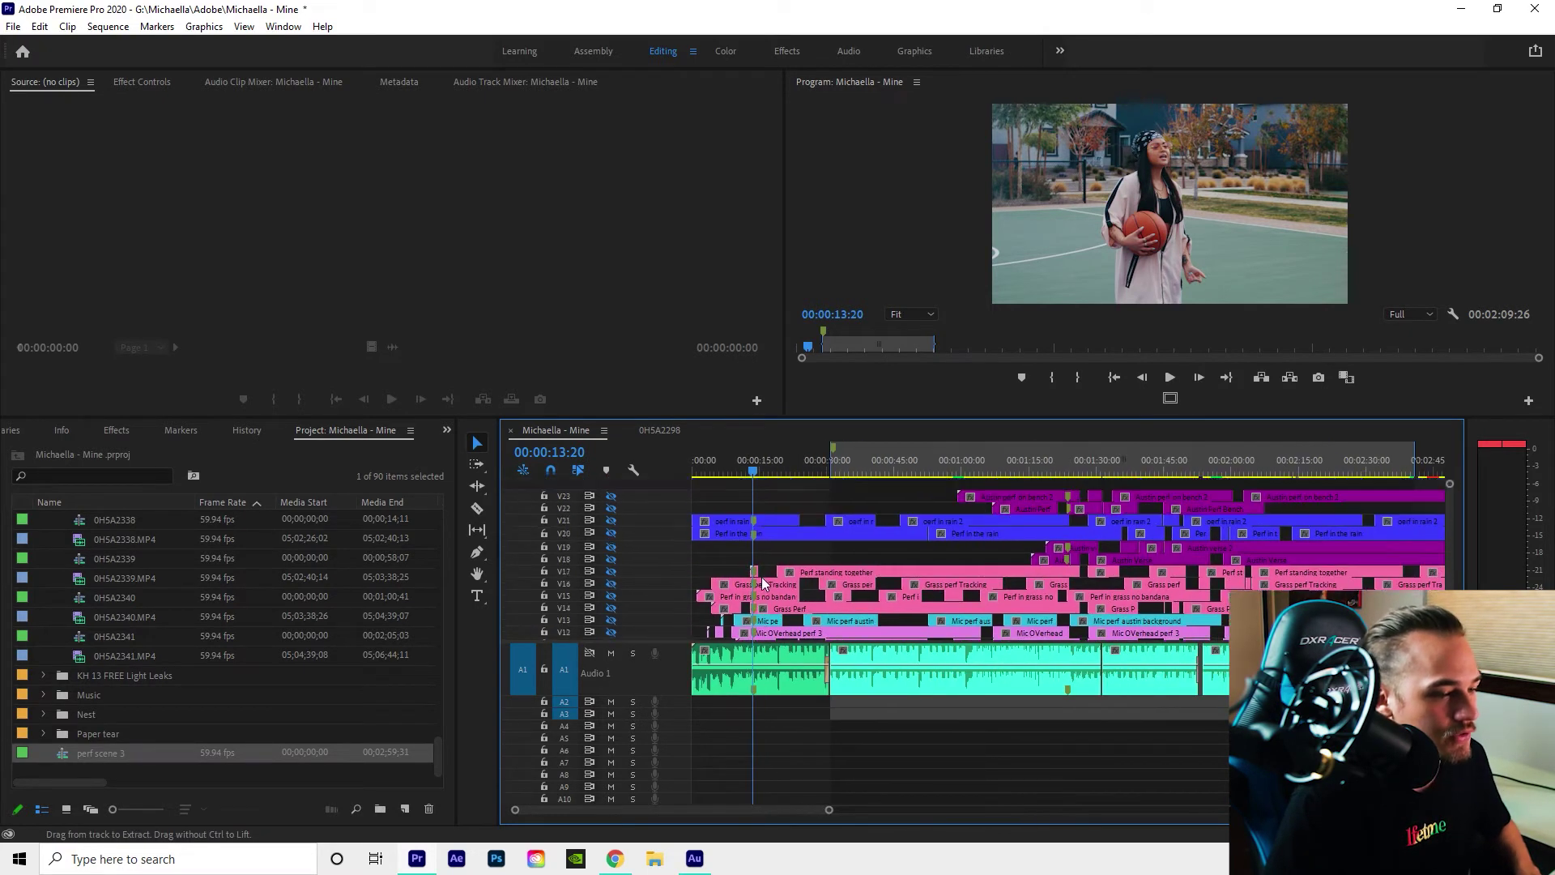
scroll(763, 583, down, 5)
scroll(762, 585, up, 4)
scroll(769, 595, down, 3)
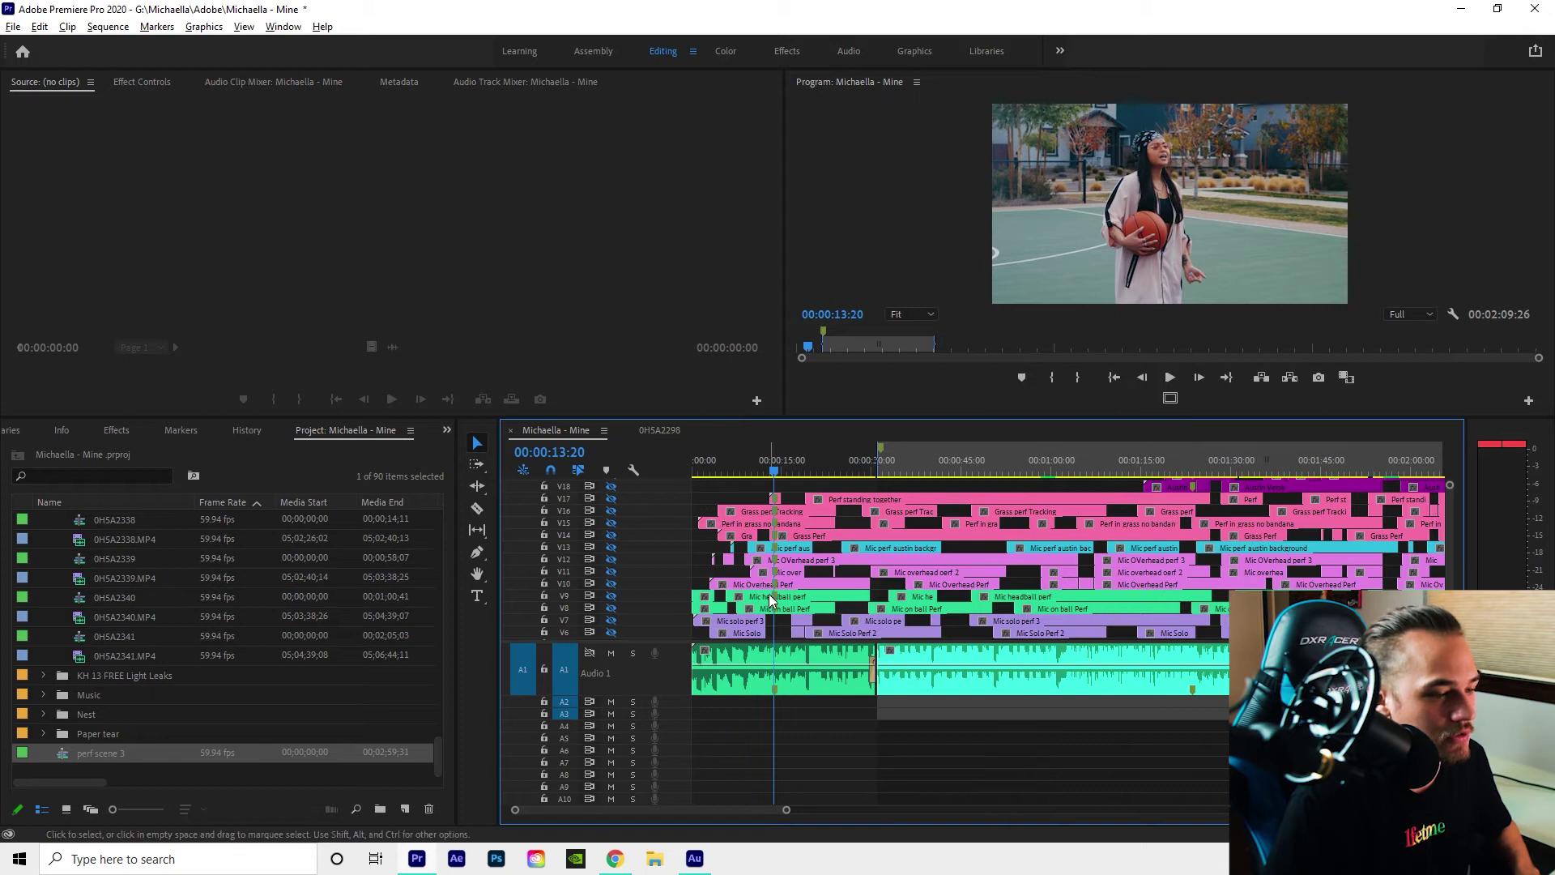
scroll(769, 595, up, 1)
scroll(779, 593, up, 4)
scroll(778, 593, up, 2)
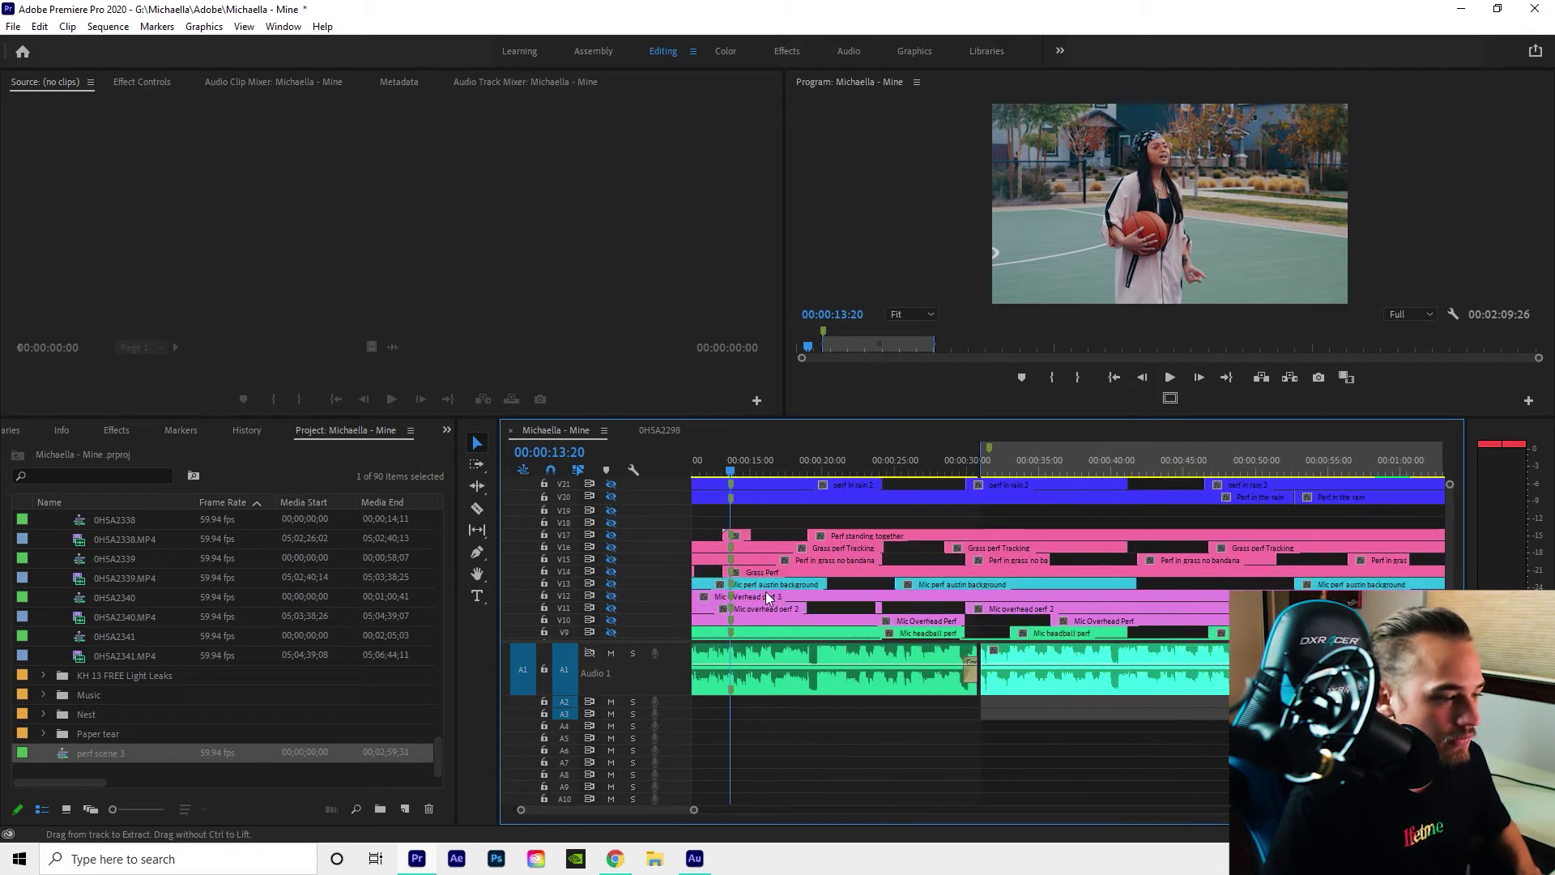
scroll(770, 592, down, 2)
scroll(770, 591, left, 3)
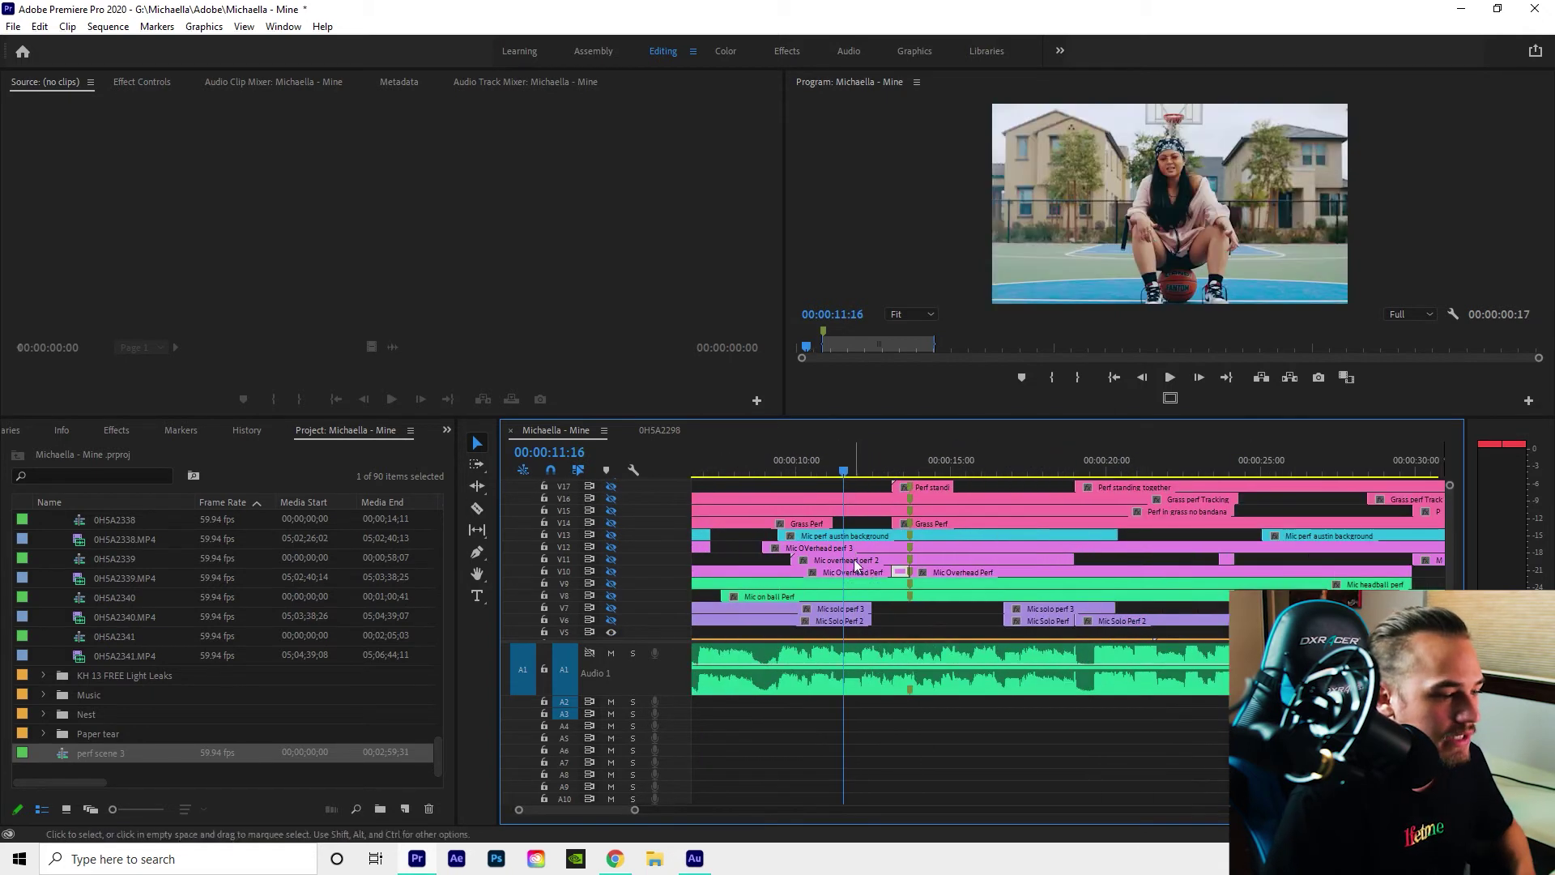
Cut the Mic Overhead Perf clip on V10 near 00:00:11:16 and move the cut-off piece down to track V5
key(c)
click(837, 575)
key(v)
drag(859, 574, 856, 630)
scroll(857, 623, down, 3)
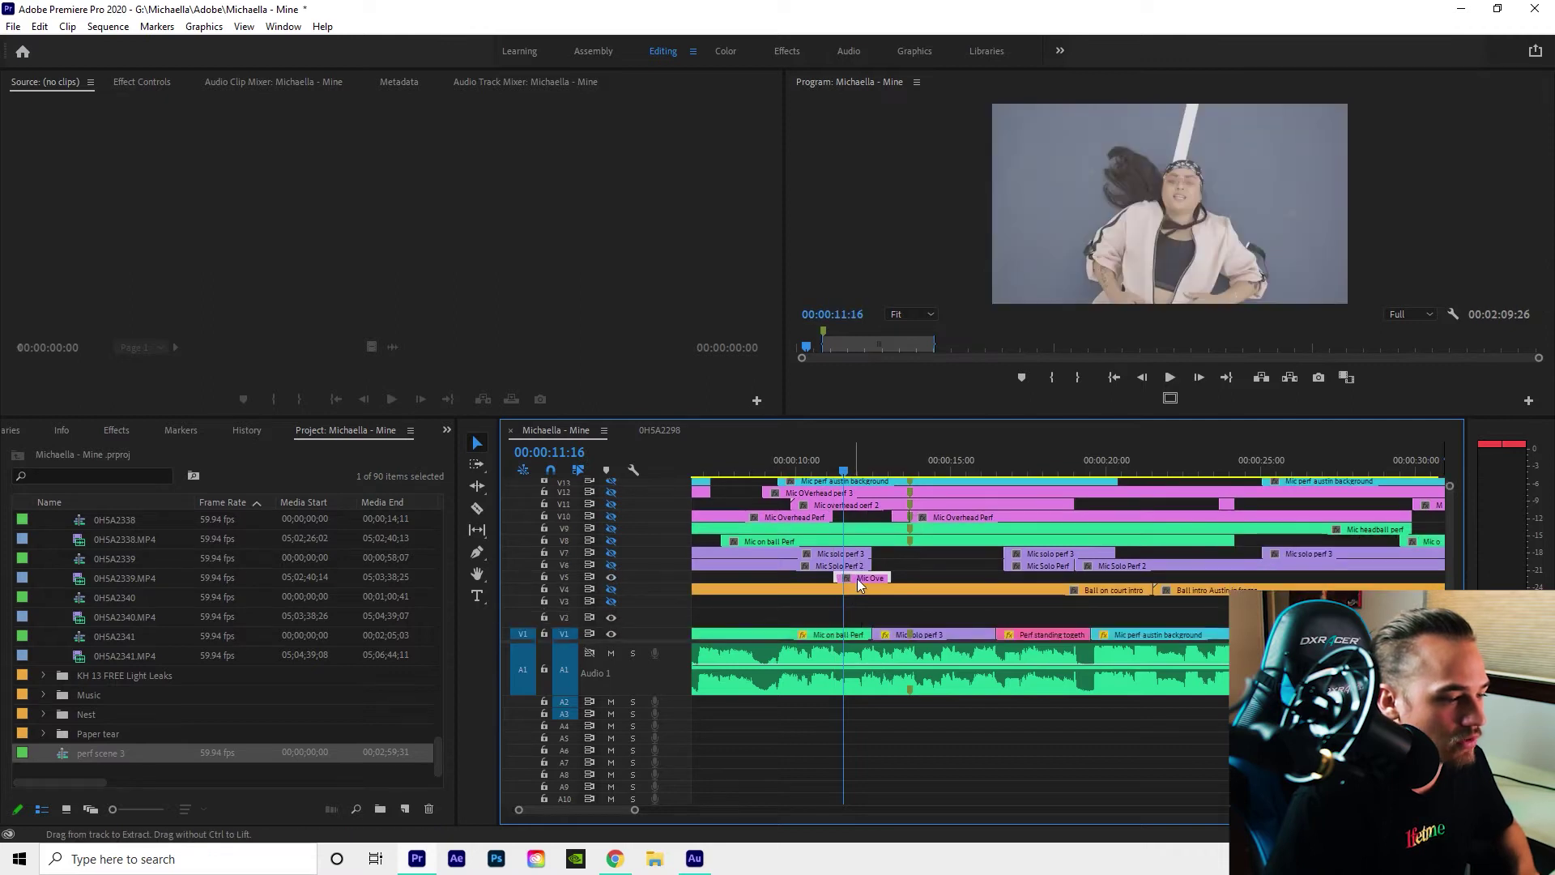
Move the cut-off Mic Overhead Perf piece from V5 down onto V1 and play the cut from 00:00:10:24
drag(857, 577, 857, 634)
click(820, 463)
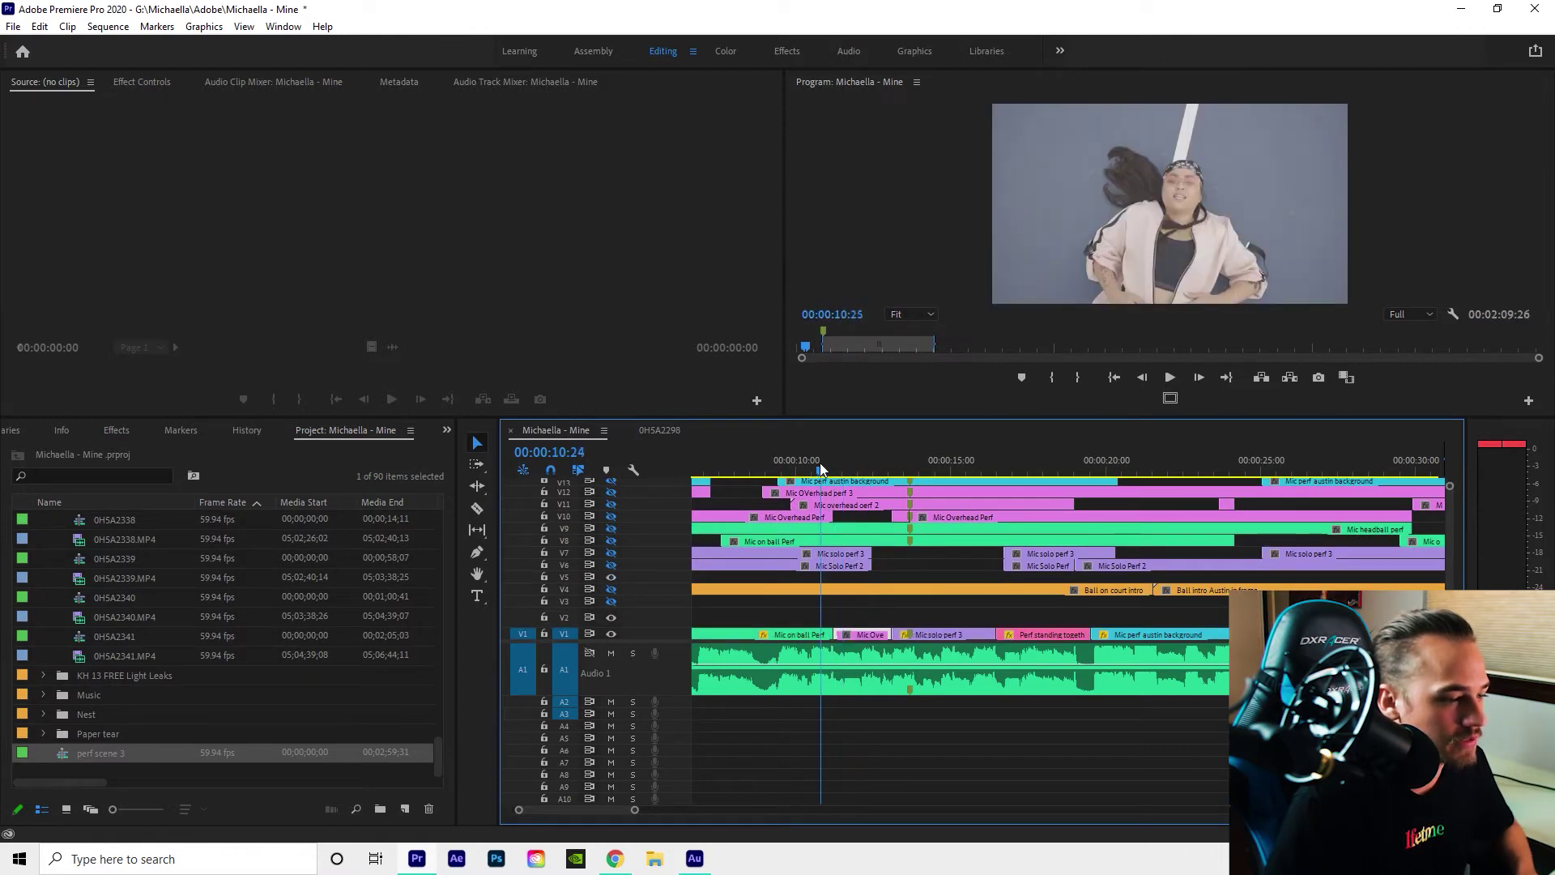
key(space)
scroll(888, 601, up, 1)
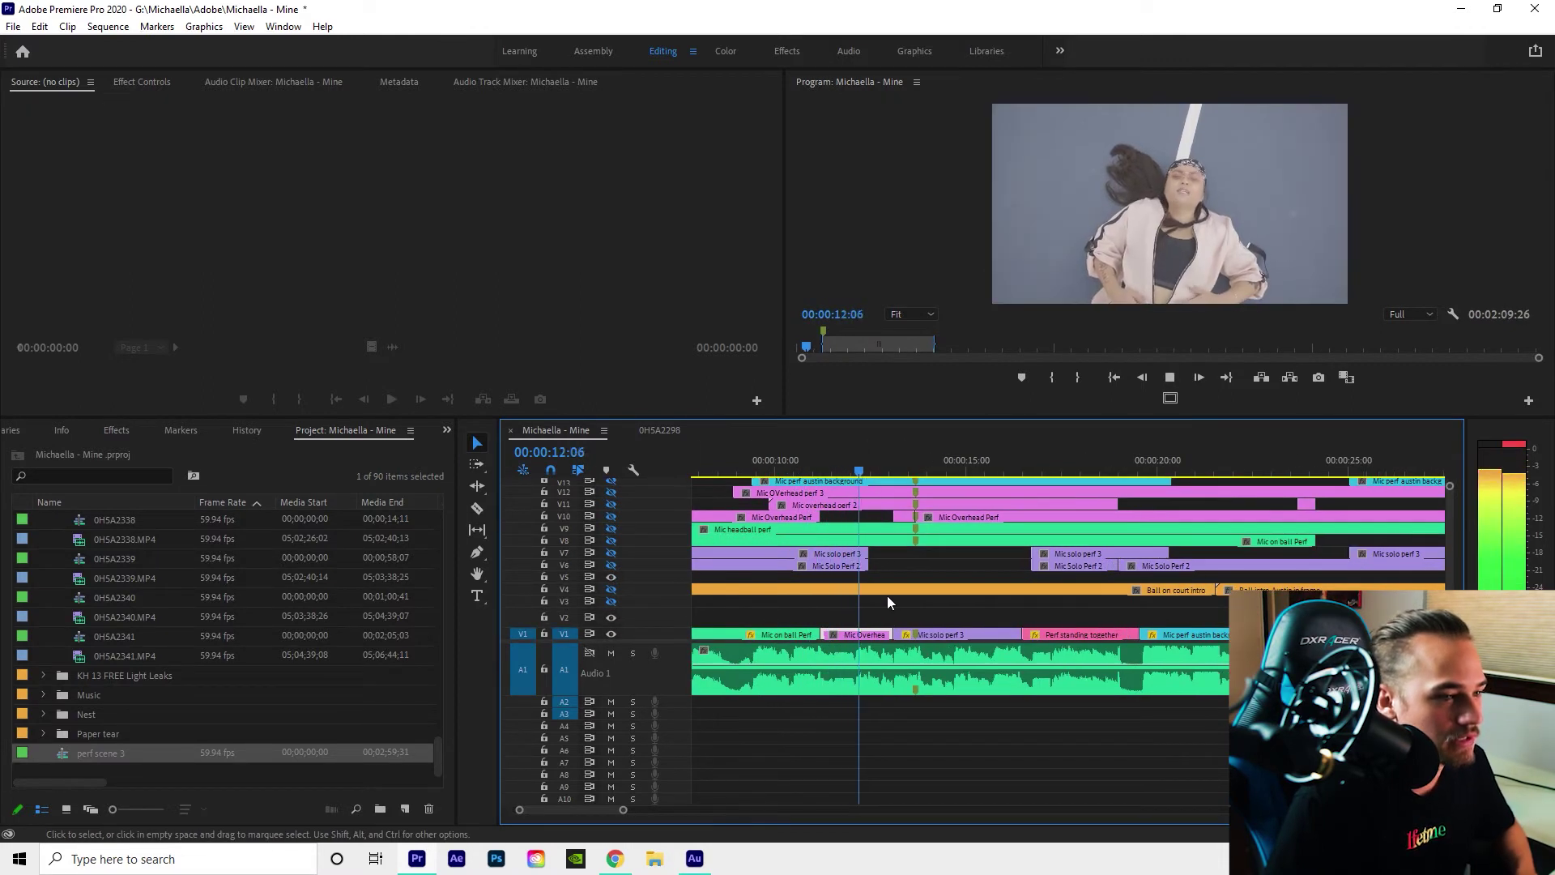
key(space)
Cut the Mic perf austin background clip on V13, move a short piece down onto V1 and play it back
key(c)
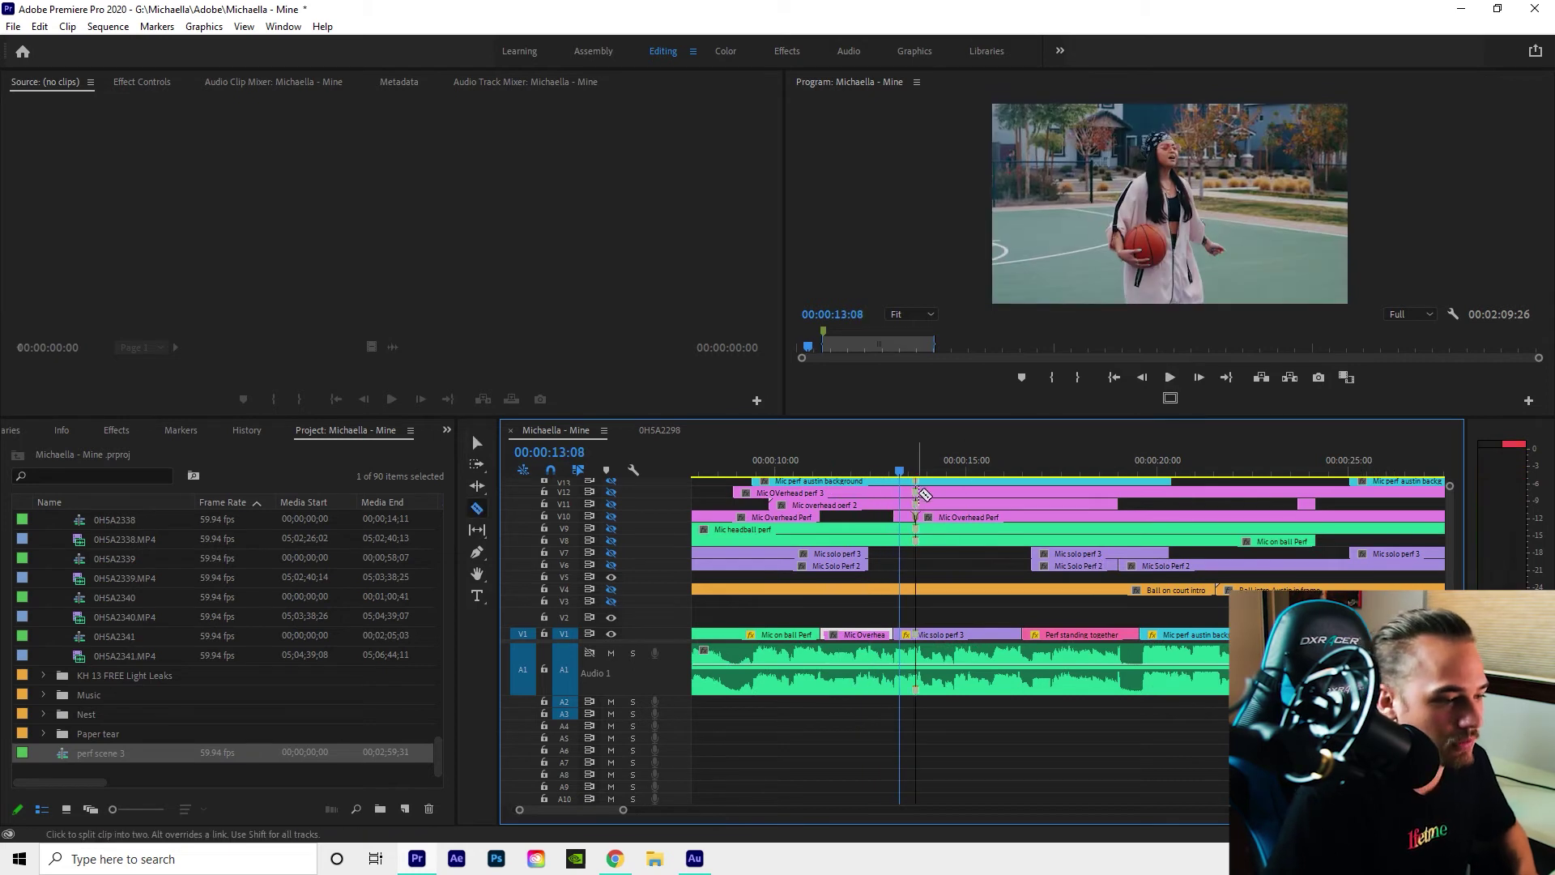
click(991, 484)
key(v)
drag(971, 481, 967, 630)
key(space)
scroll(983, 608, up, 1)
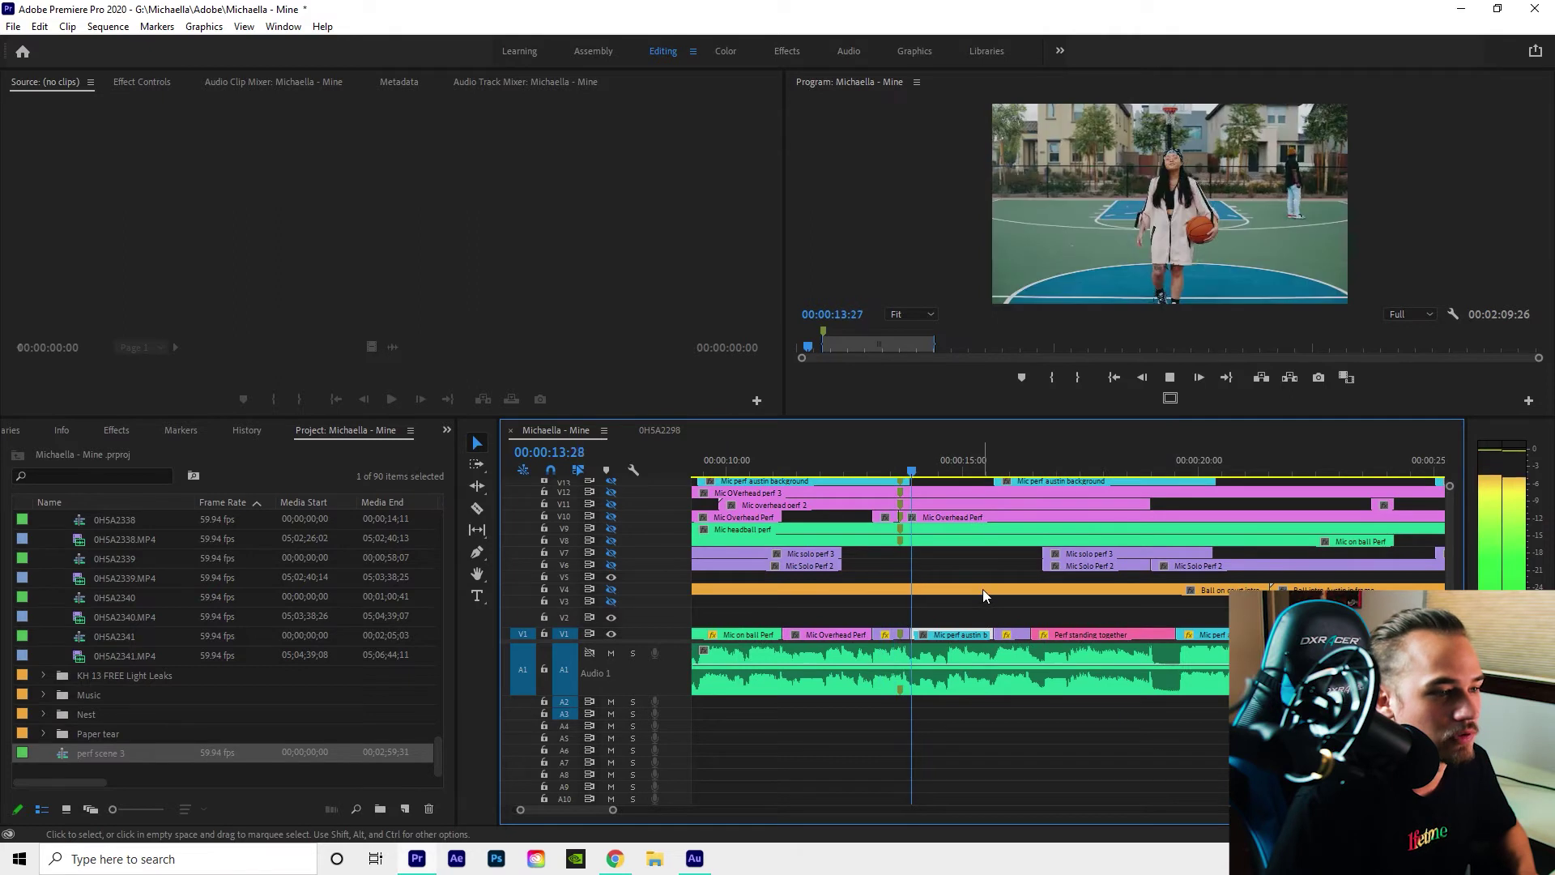
Cut short consecutive pieces out of Grass perf Tracking on V16, Mic perf austin background on V13 and Mic headball perf on V9, from 00:00:10:19
scroll(867, 559, up, 1)
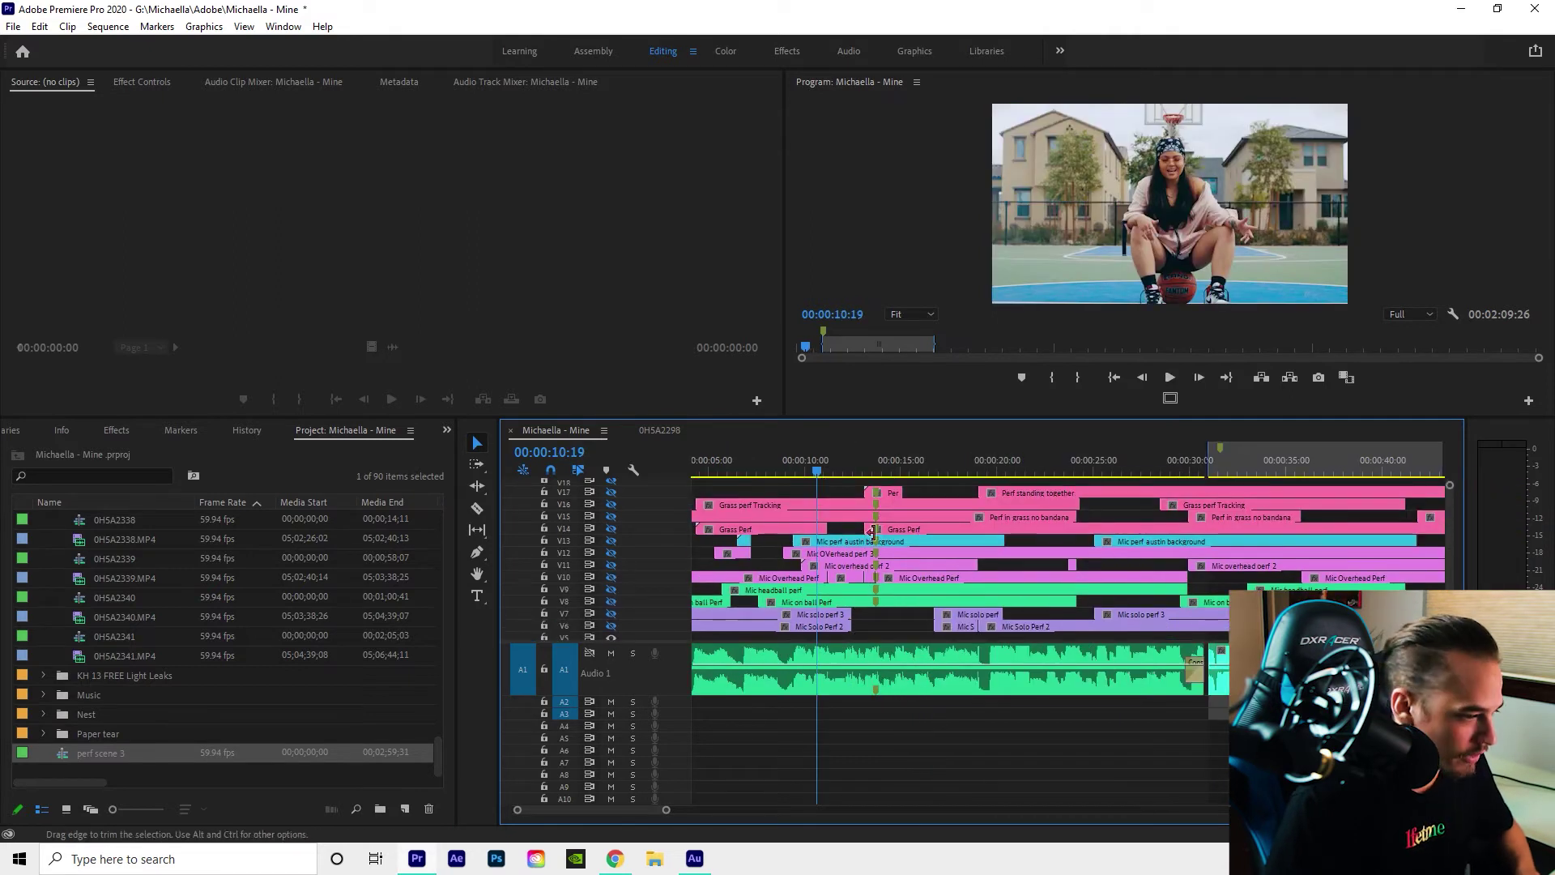
key(c)
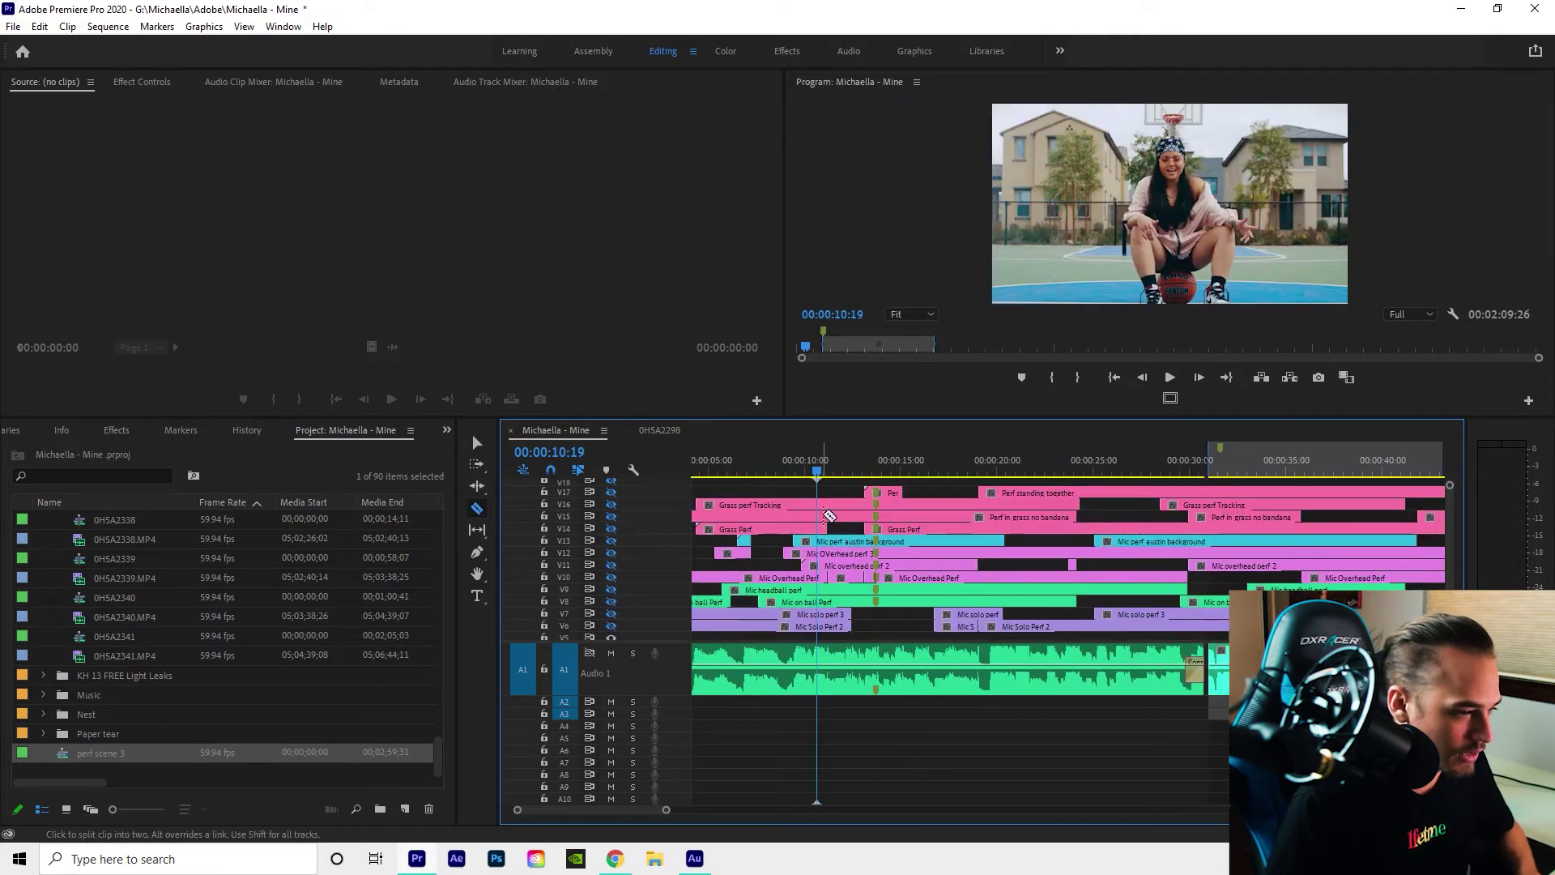
click(873, 506)
key(v)
key(c)
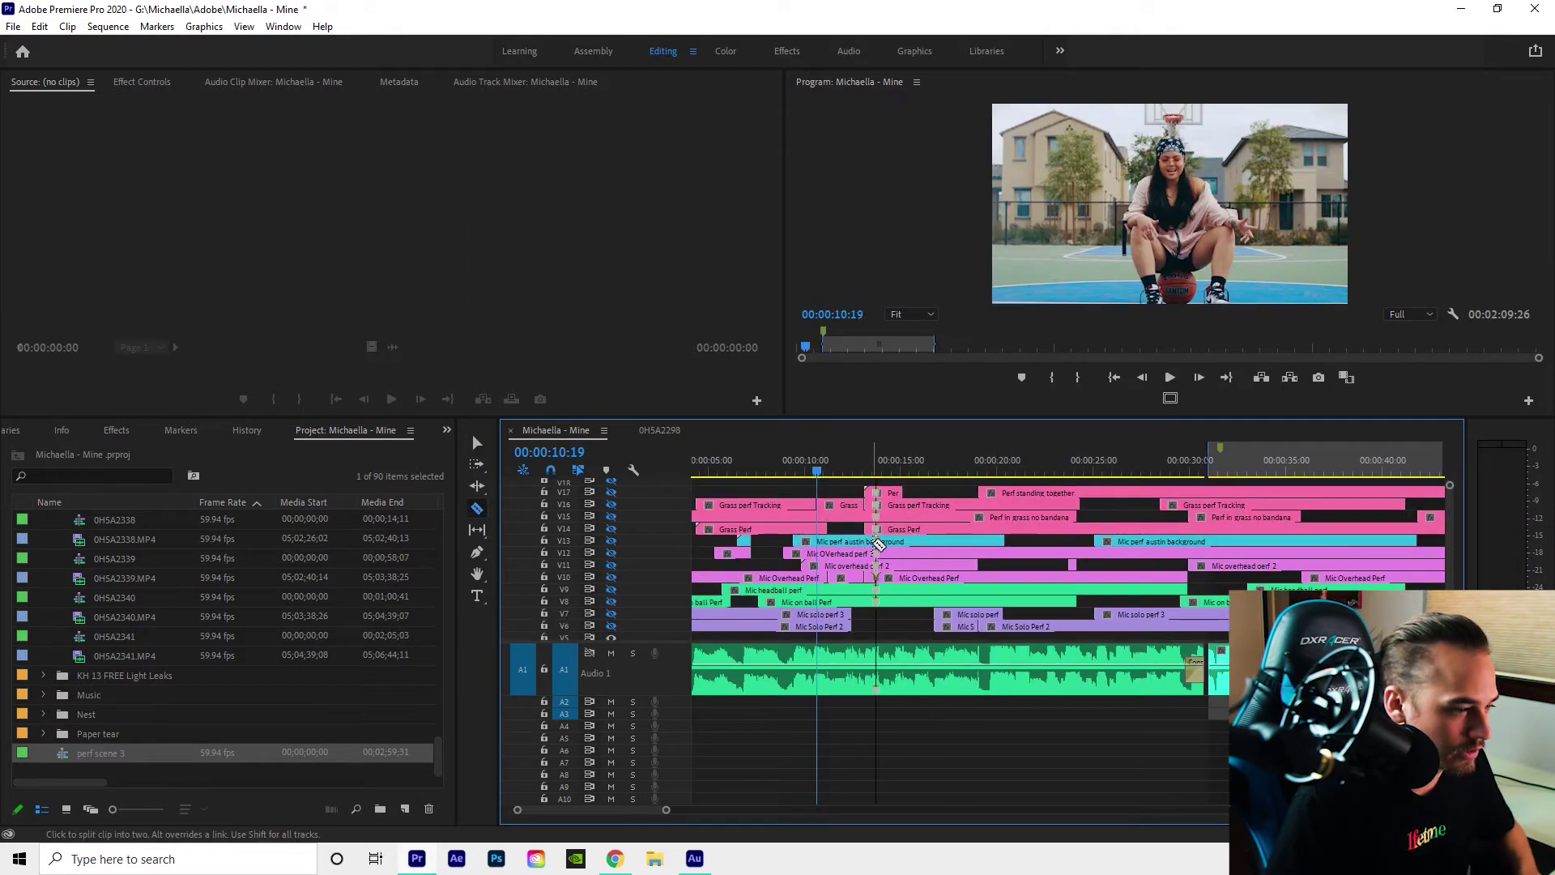
click(867, 542)
click(902, 542)
key(v)
key(c)
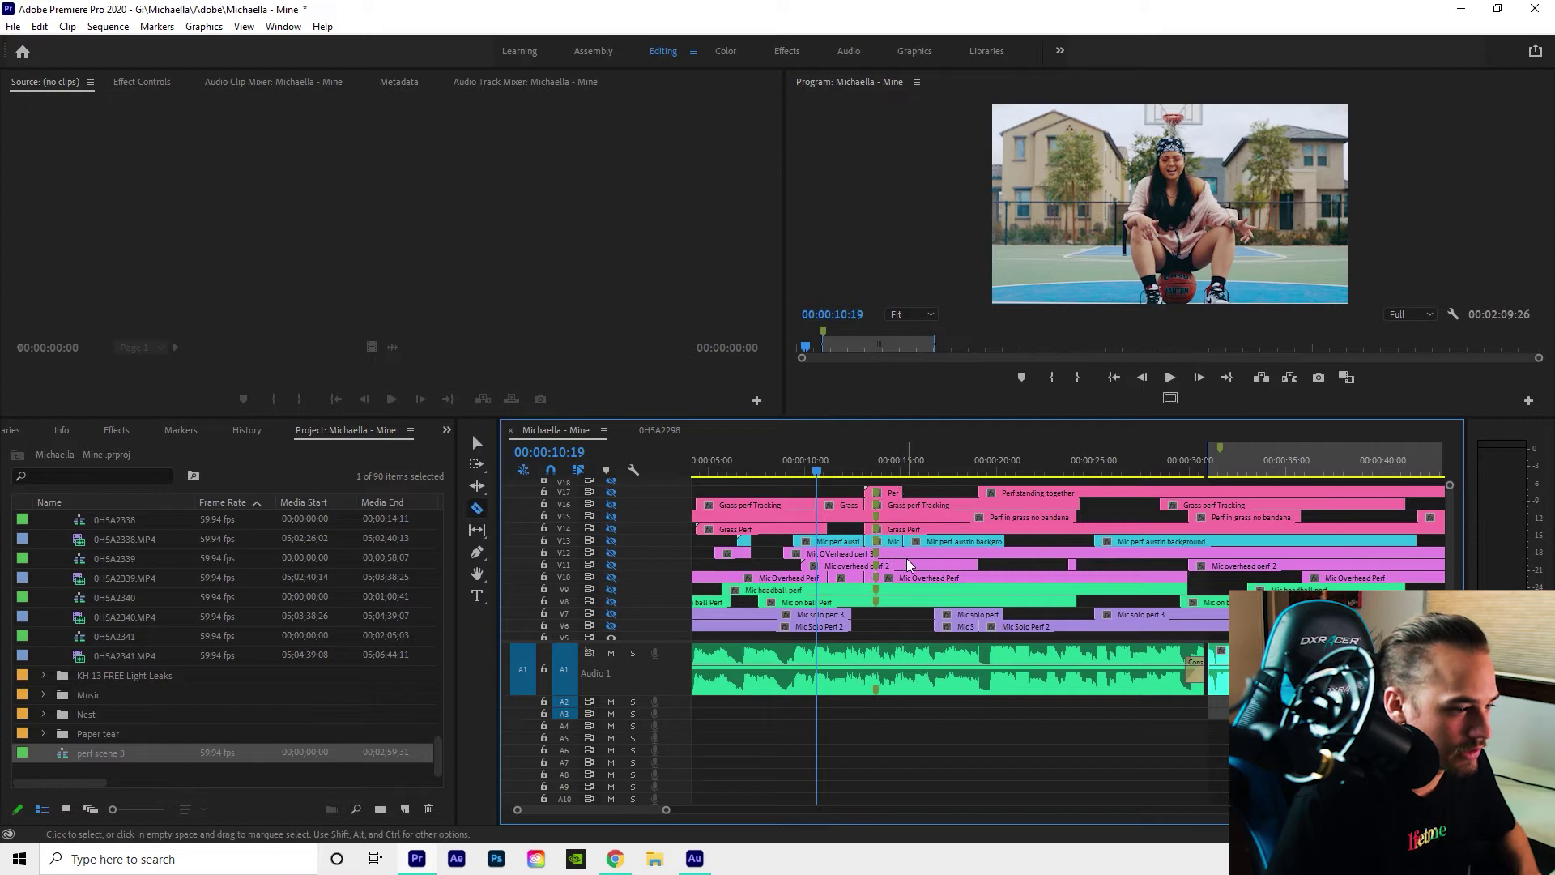
click(906, 592)
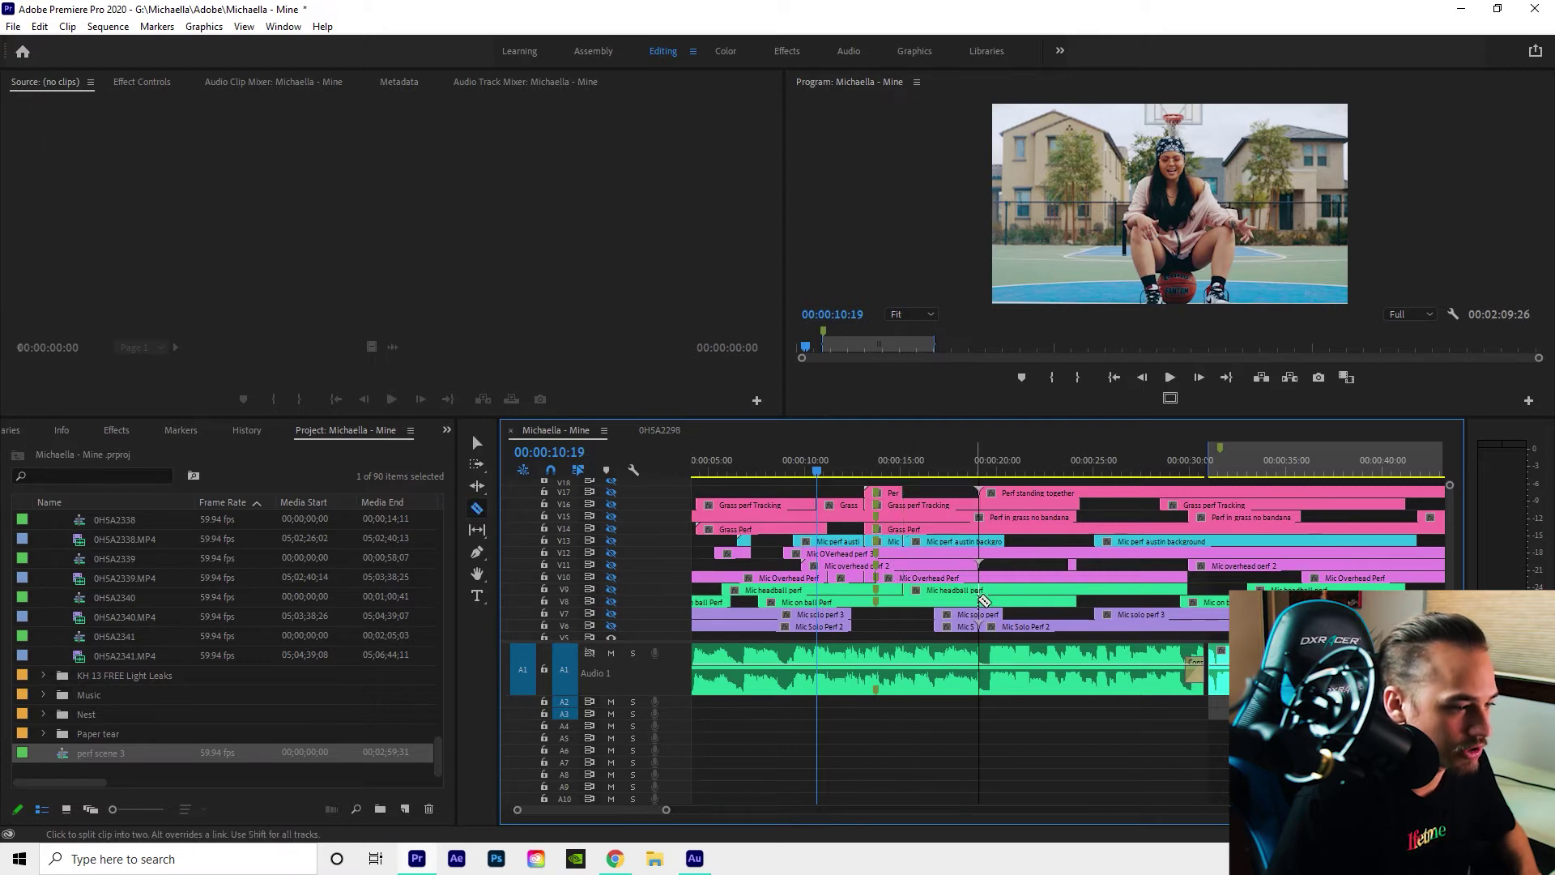
click(964, 592)
Move the short Grass perf Tracking, Mic perf austin background and Mic headball perf pieces down onto track V5
key(v)
drag(852, 507, 853, 637)
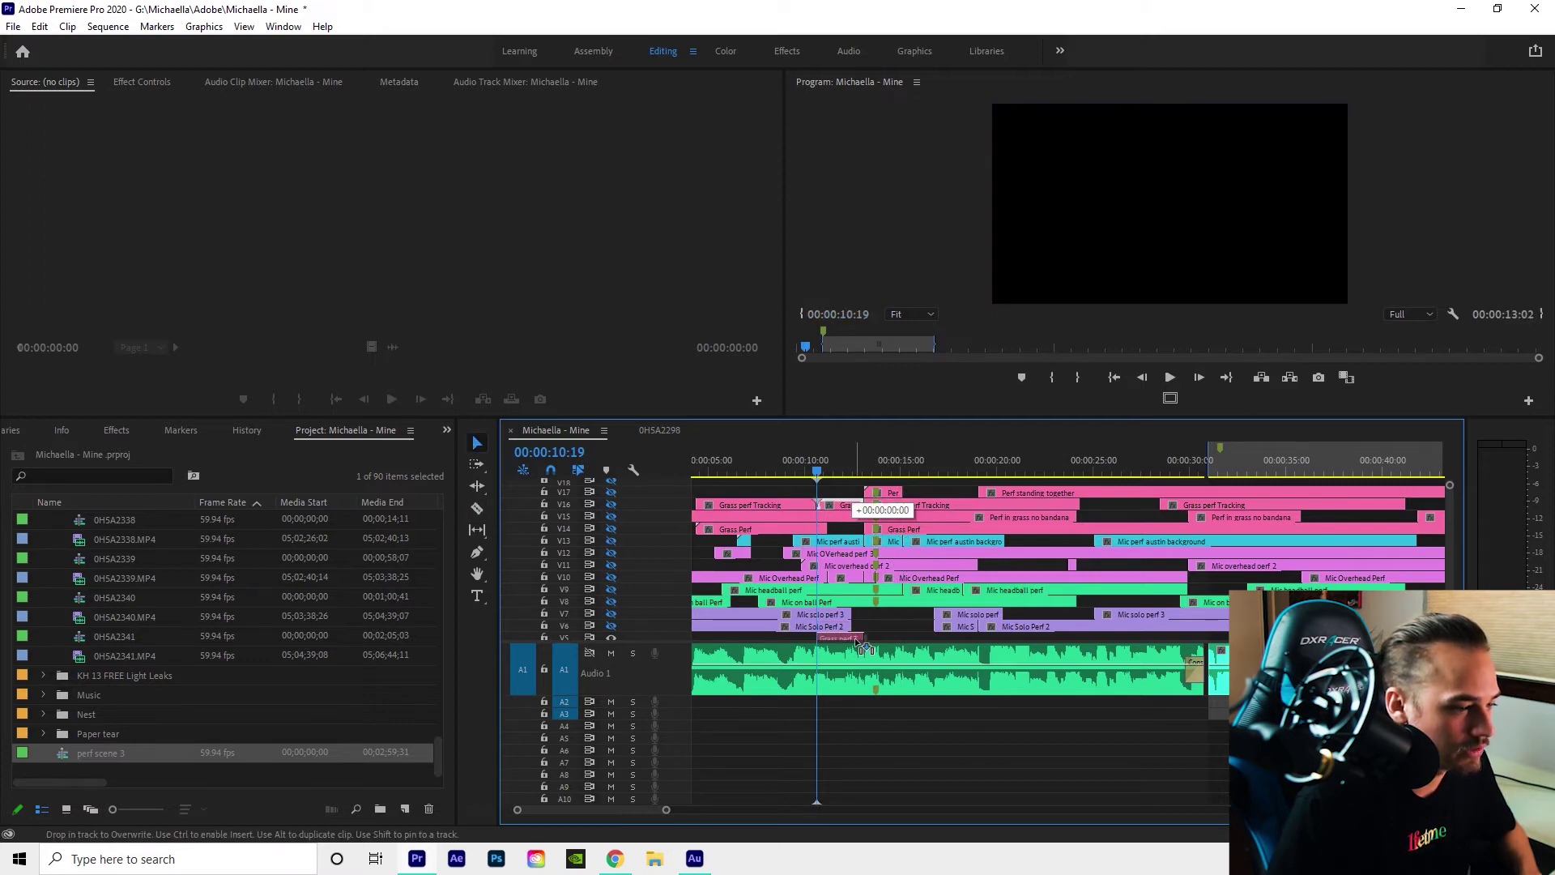
drag(881, 544, 932, 616)
scroll(928, 576, down, 1)
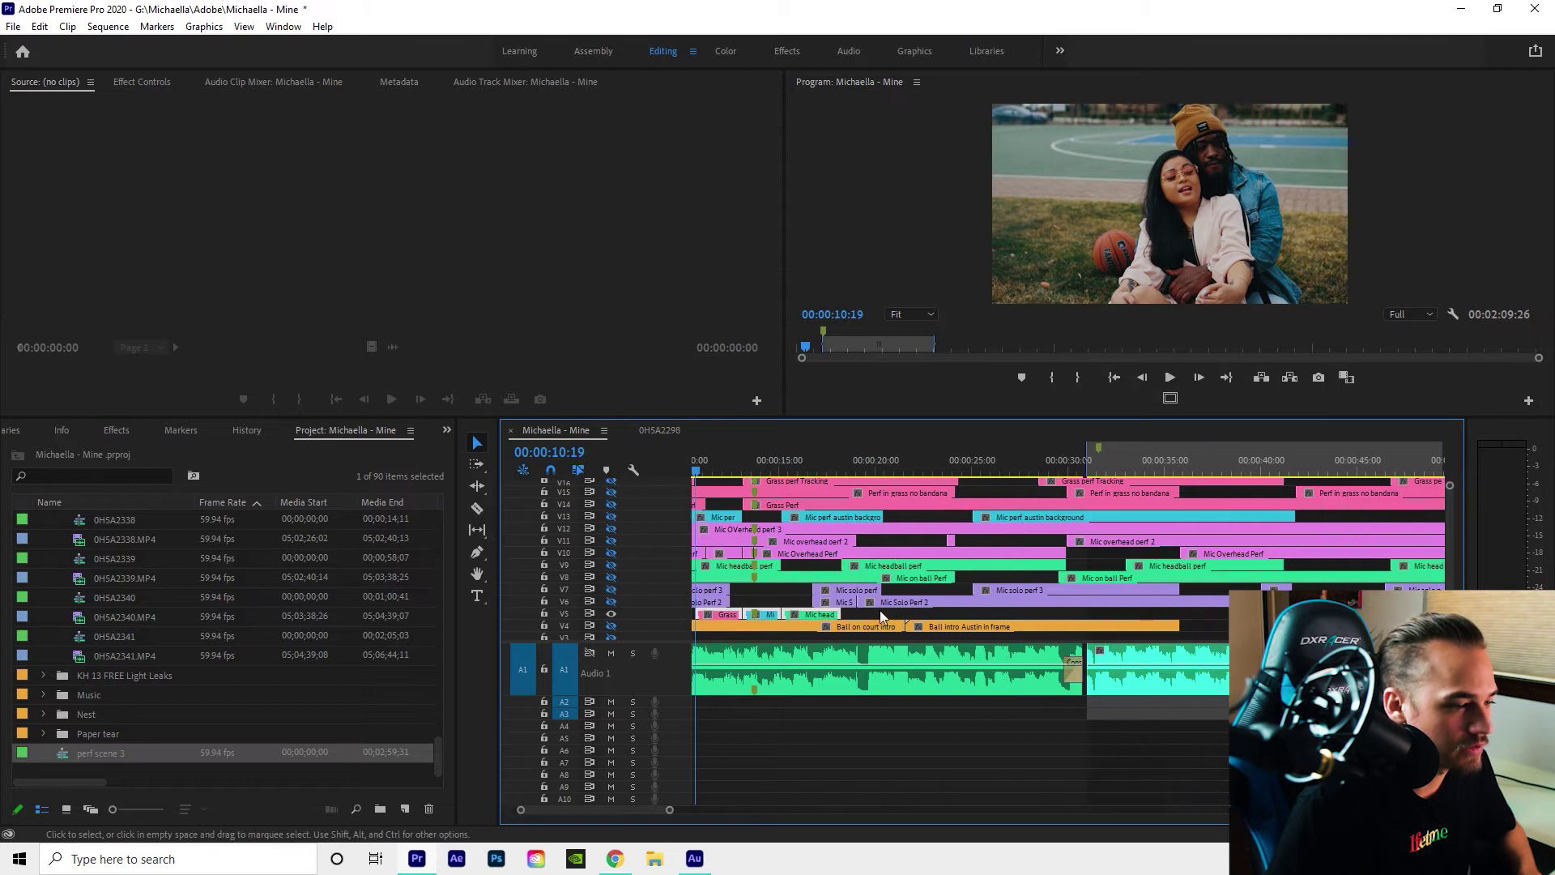
scroll(845, 597, down, 1)
Move the three short pieces together from V5 onto V1 at the same timing and play the result
mouse_move(921, 576)
mouse_down()
mouse_move(922, 630)
mouse_move(921, 577)
mouse_up()
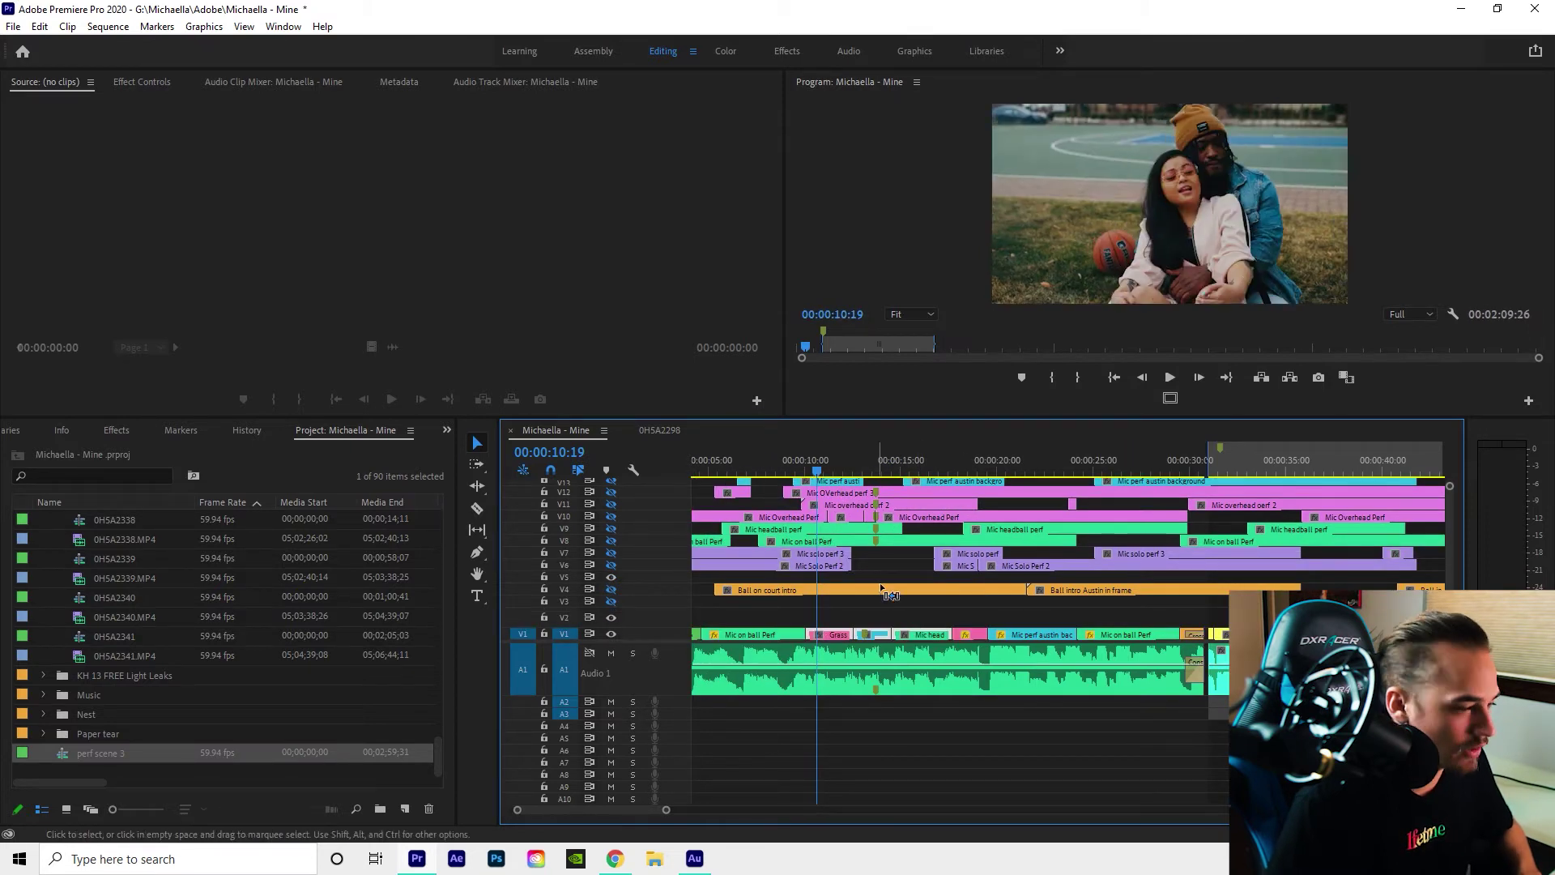
shift+click(834, 577)
shift+click(895, 577)
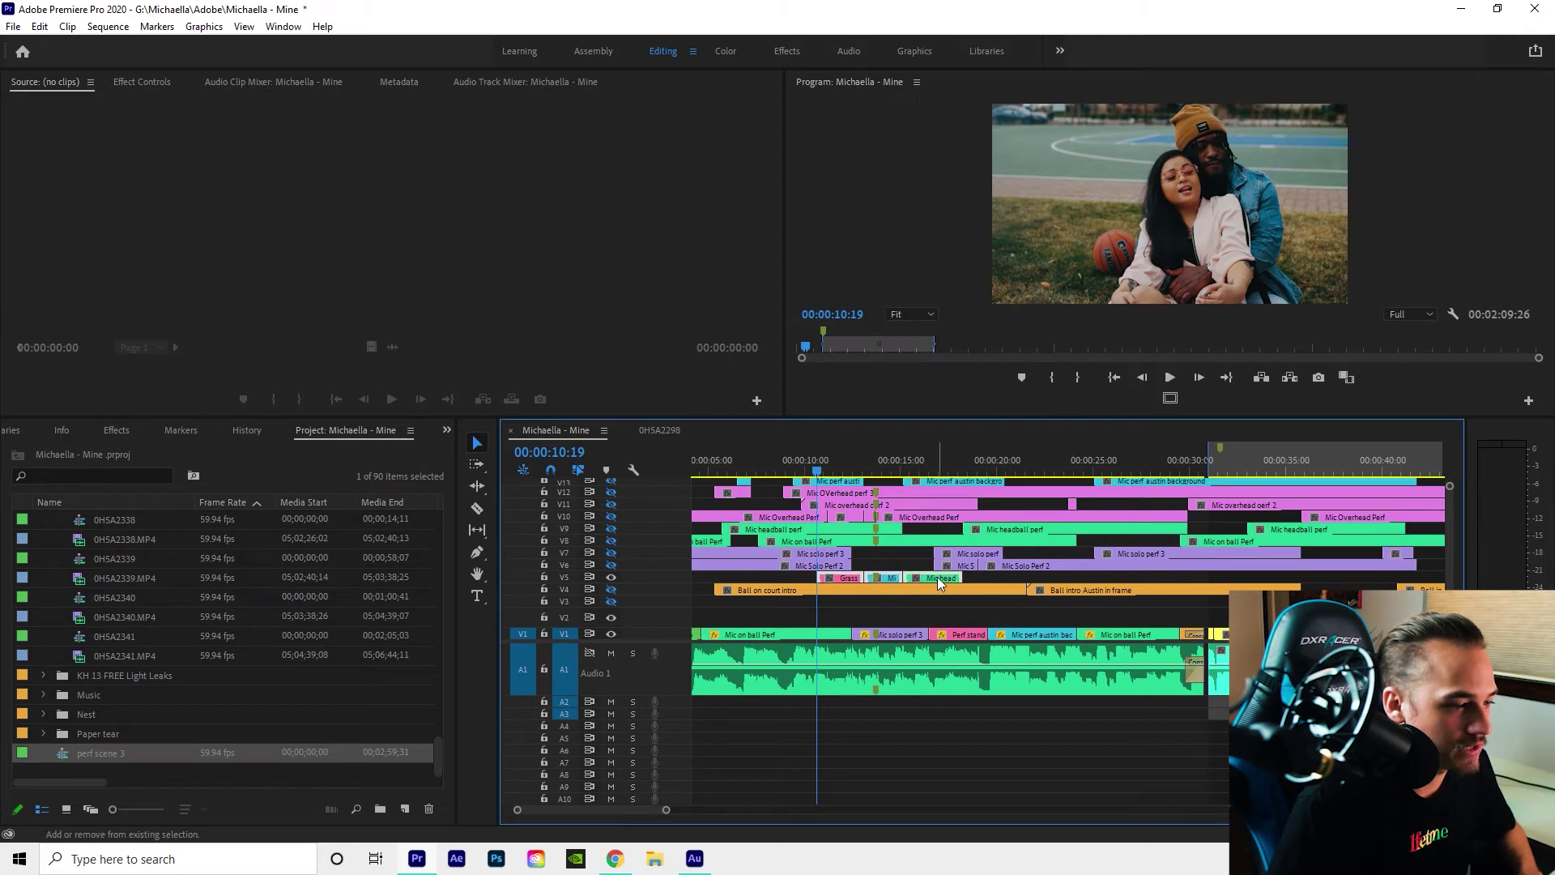
drag(917, 576, 917, 634)
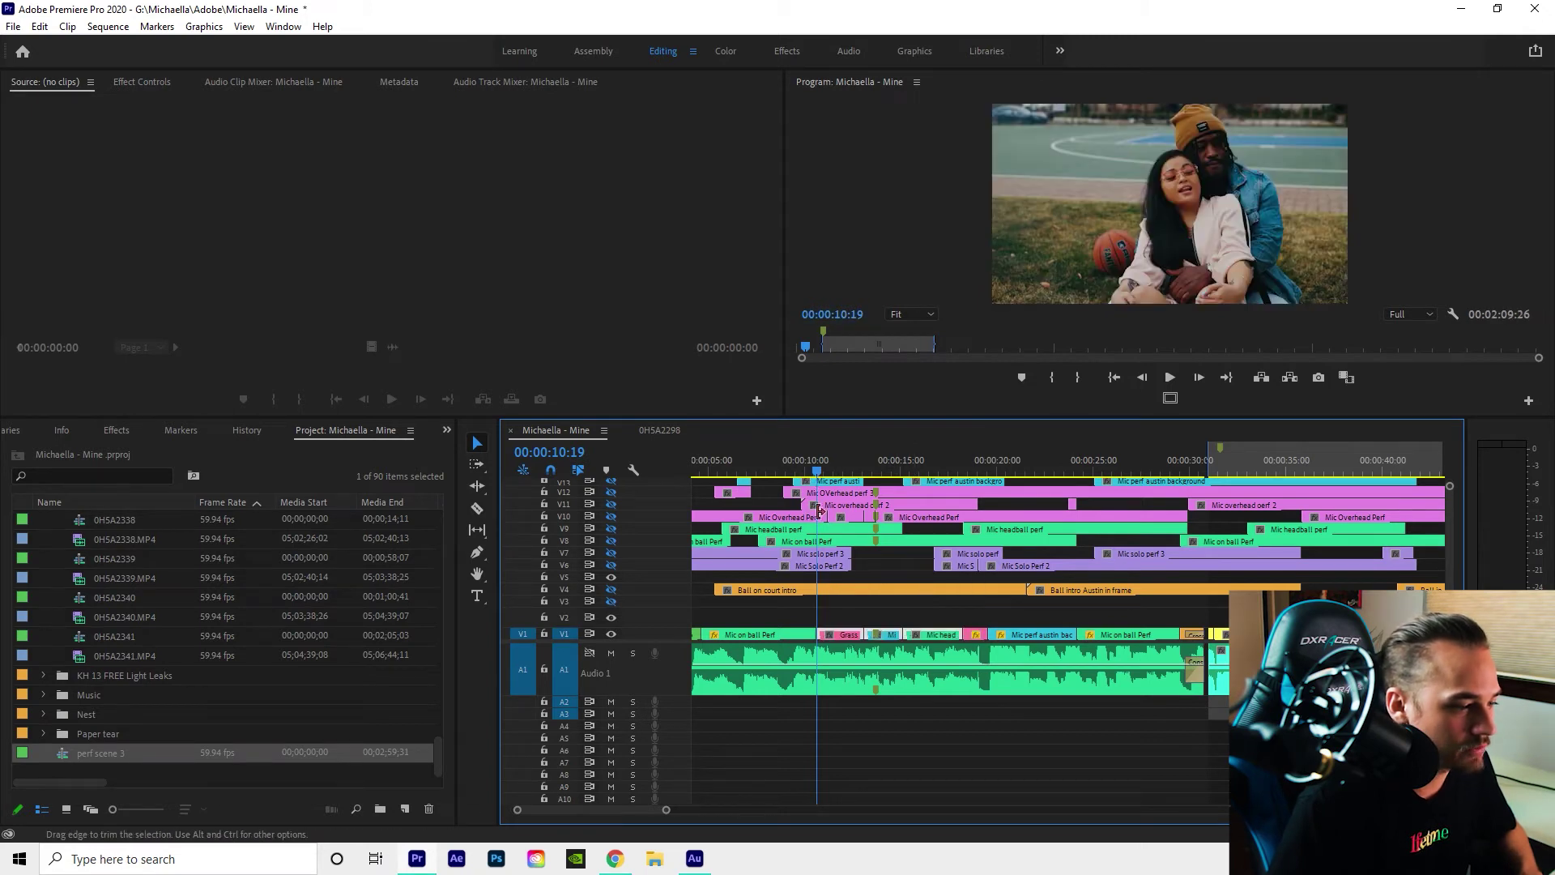
click(794, 461)
key(space)
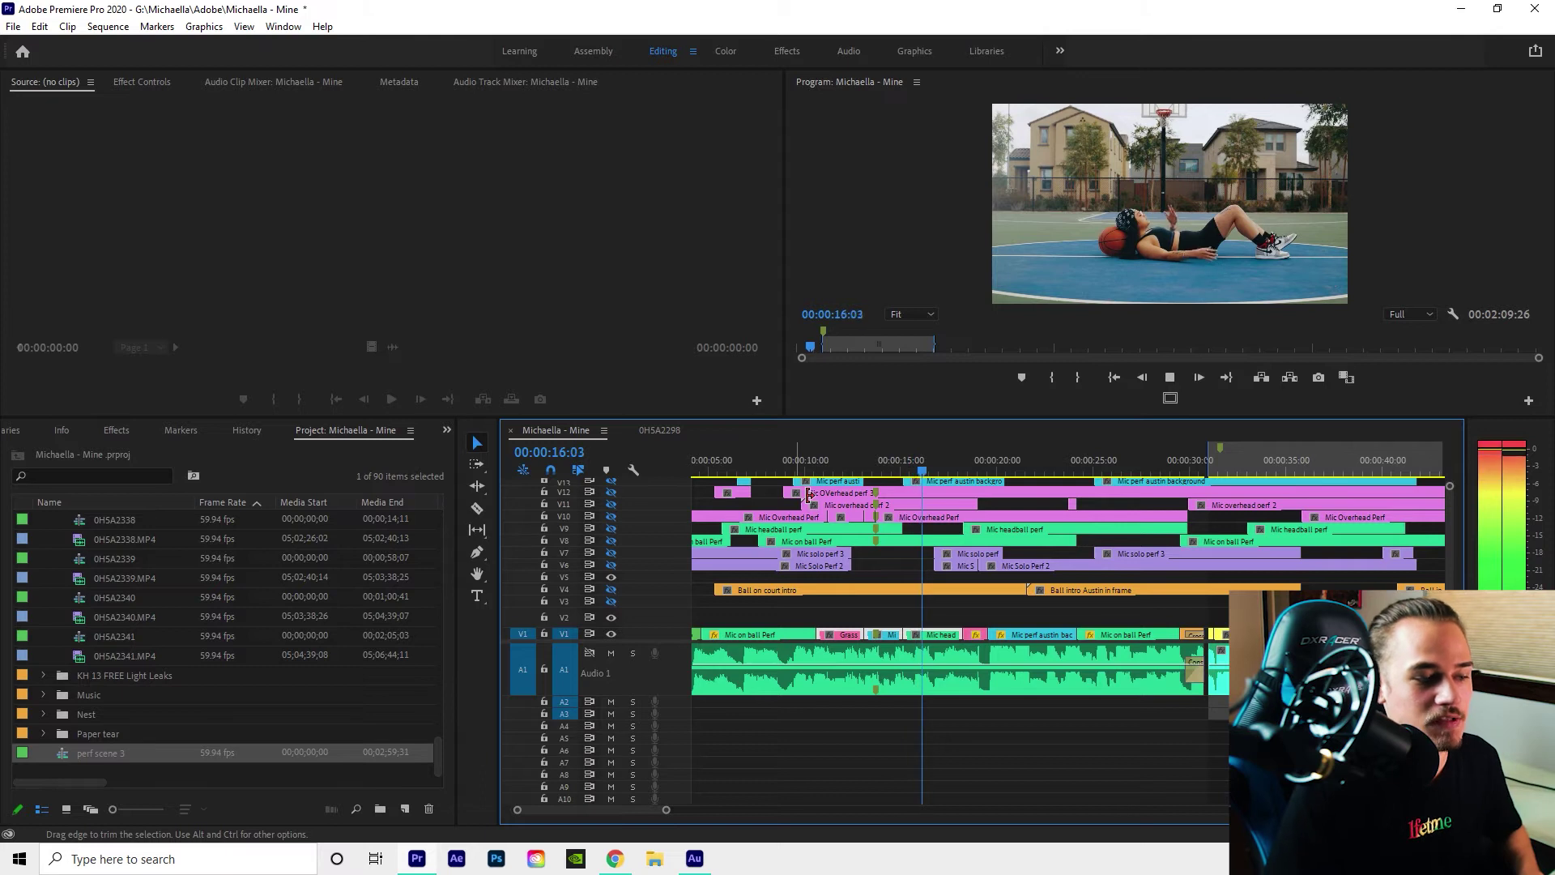
Undo the move onto V1 and delete the three short performance pieces from track V5
key(ctrl+z)
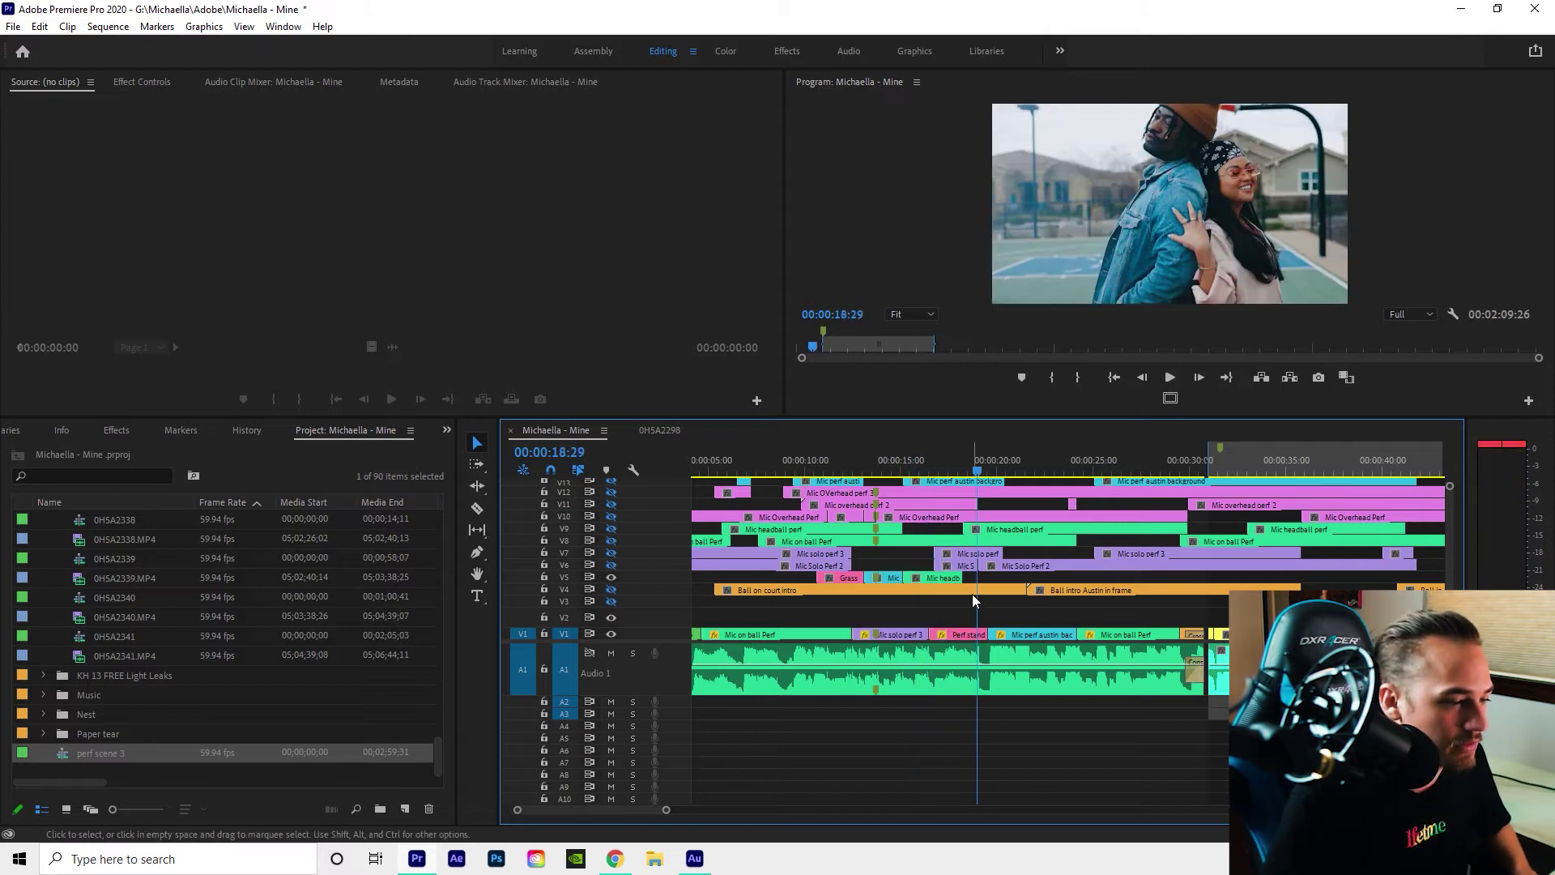
shift+click(930, 577)
shift+click(883, 577)
shift+click(853, 578)
key(Delete)
Examine how the synced performance takes are stacked across the video tracks above the cut on V1, from 00:00:09:27 onward
scroll(920, 587, down, 5)
scroll(859, 615, up, 10)
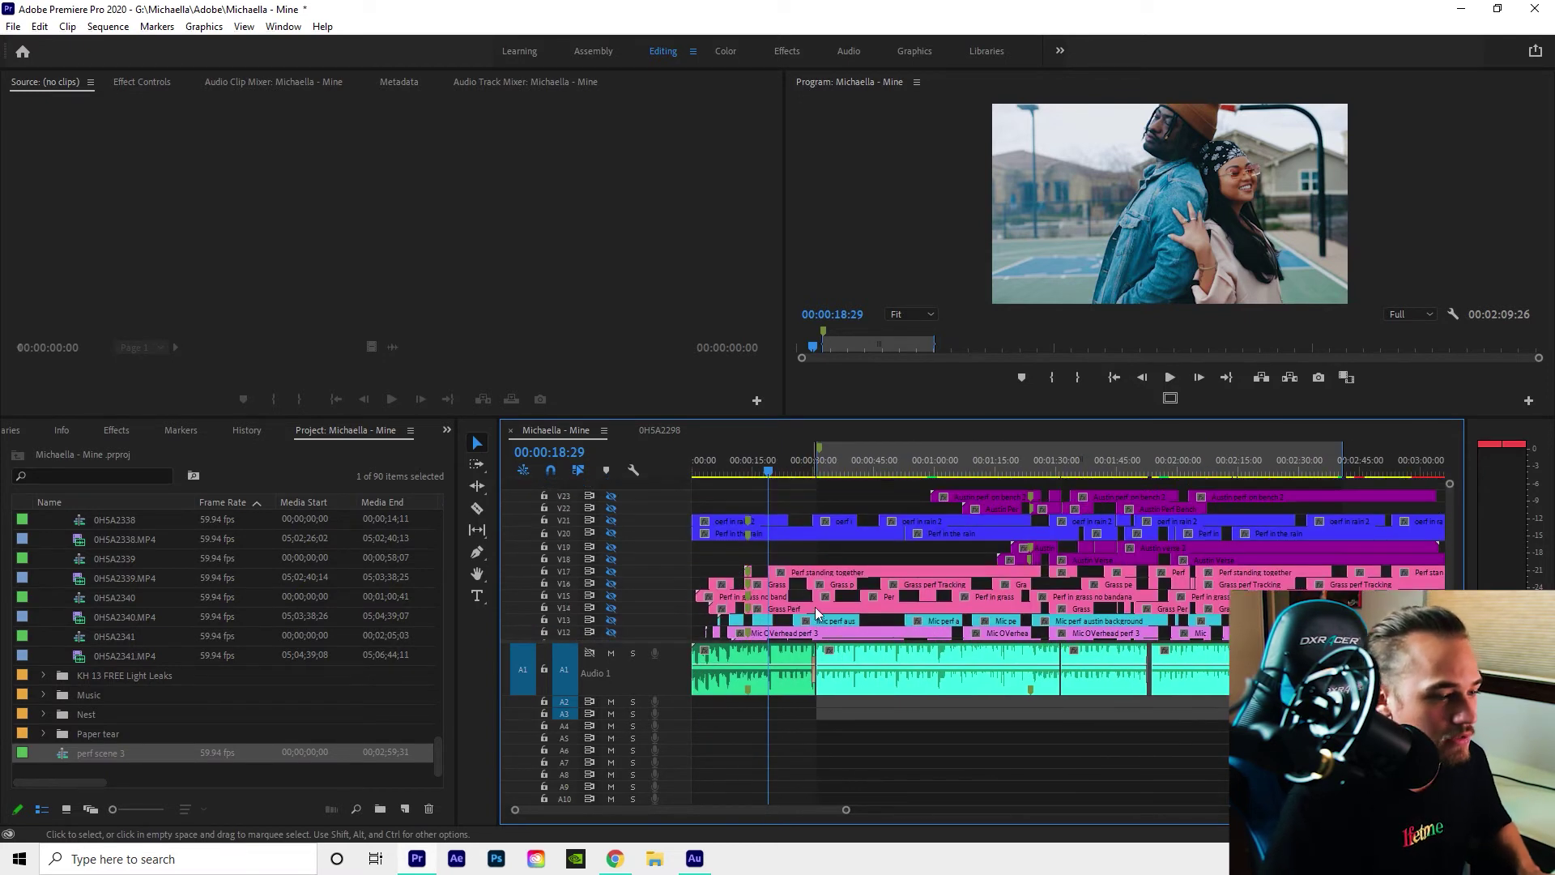
scroll(776, 571, down, 2)
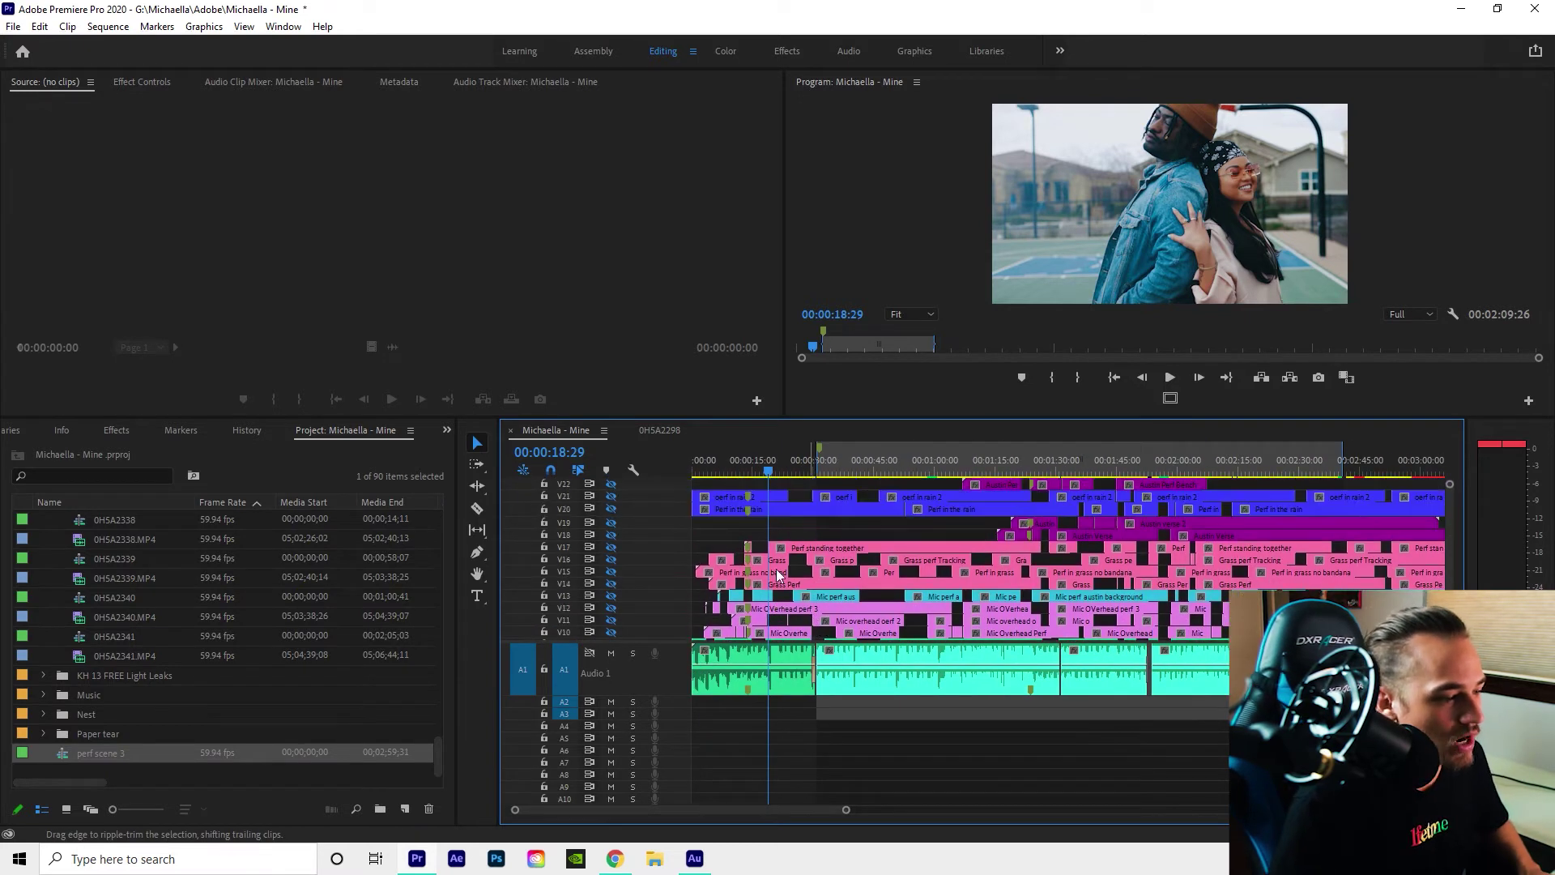
scroll(777, 569, down, 3)
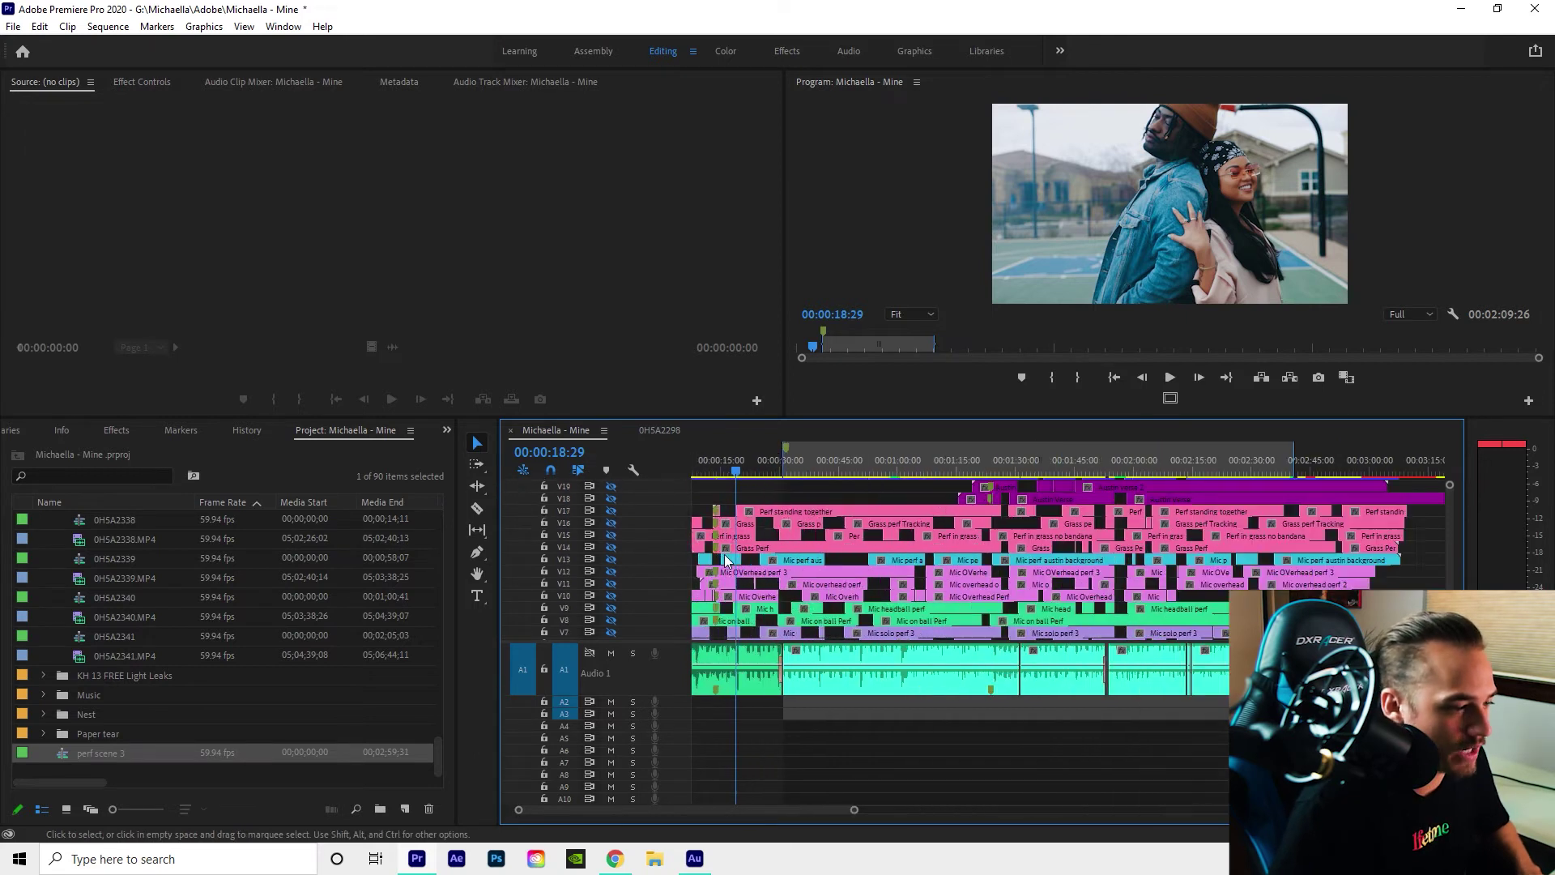
scroll(727, 559, left, 1)
drag(772, 460, 729, 467)
scroll(777, 559, up, 2)
scroll(748, 592, down, 2)
scroll(749, 593, up, 2)
scroll(761, 593, up, 1)
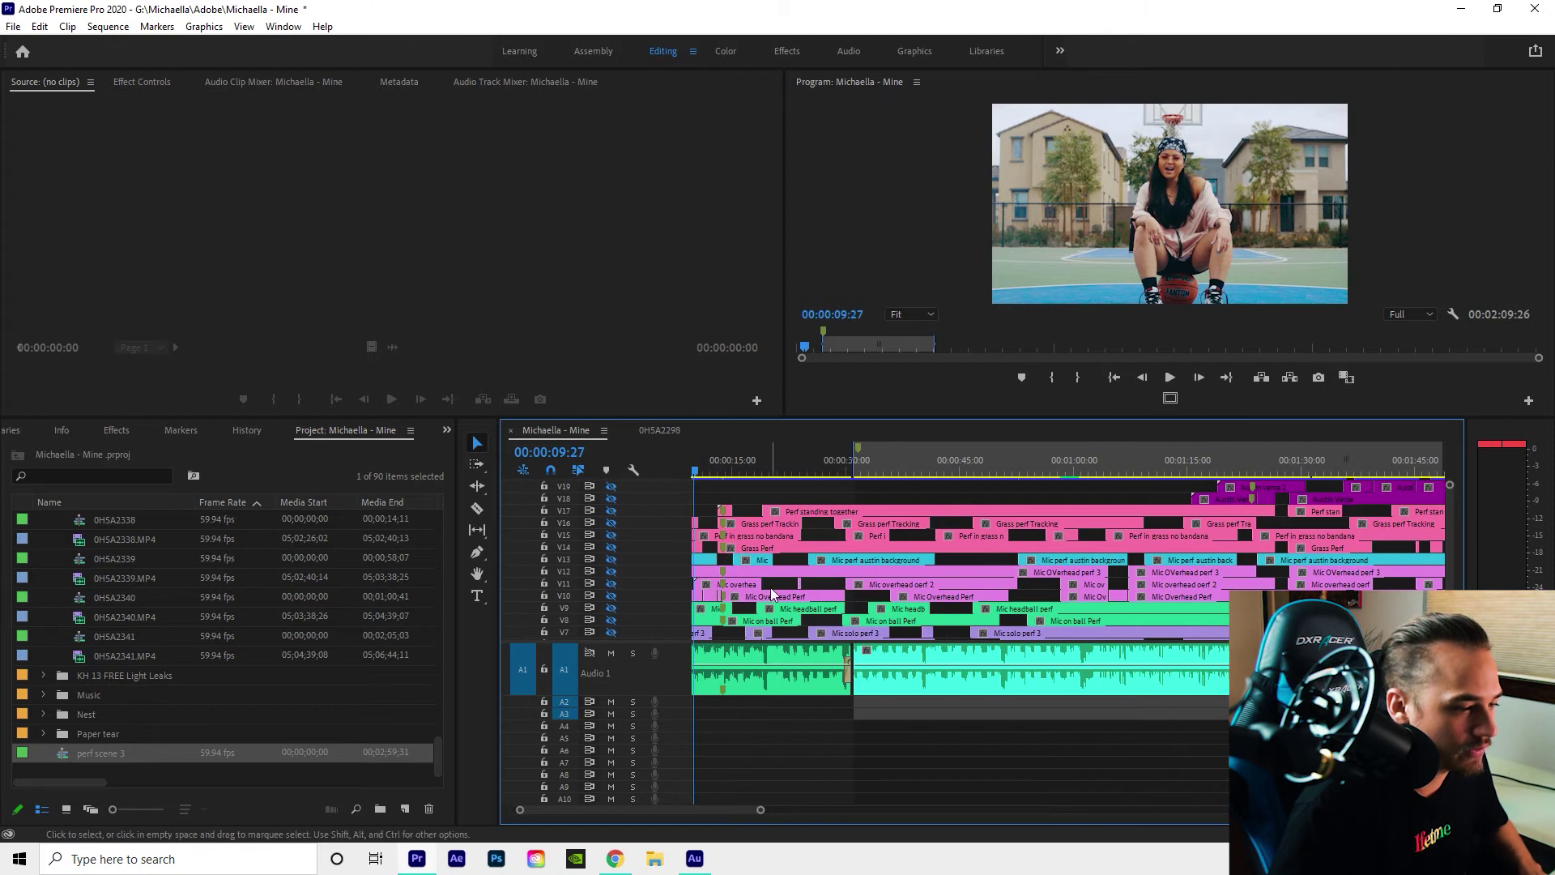
scroll(772, 594, down, 1)
scroll(763, 597, up, 2)
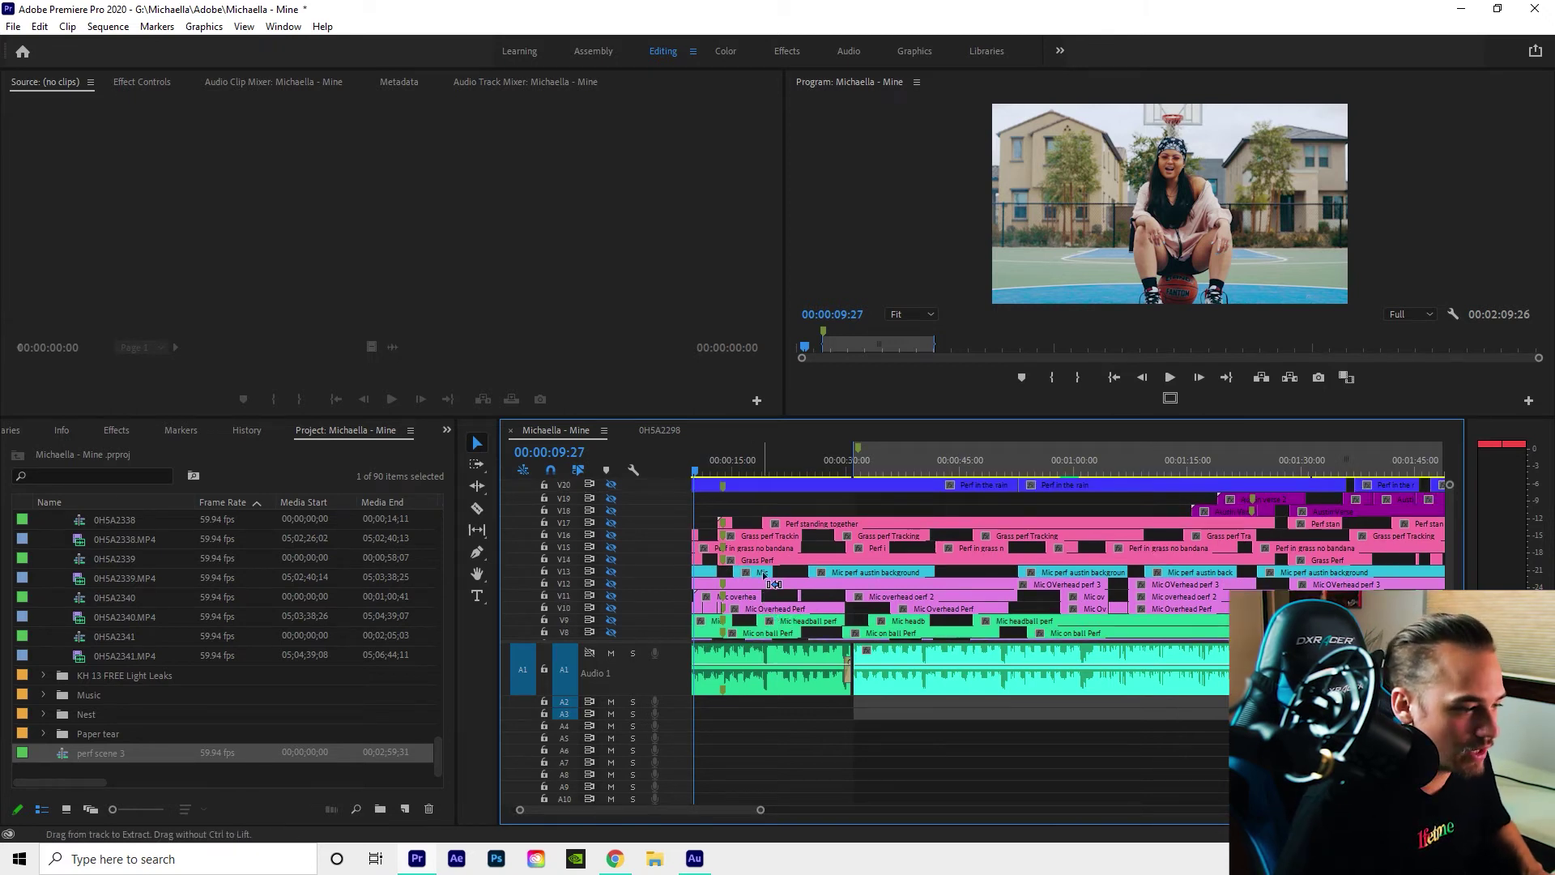
scroll(771, 578, up, 1)
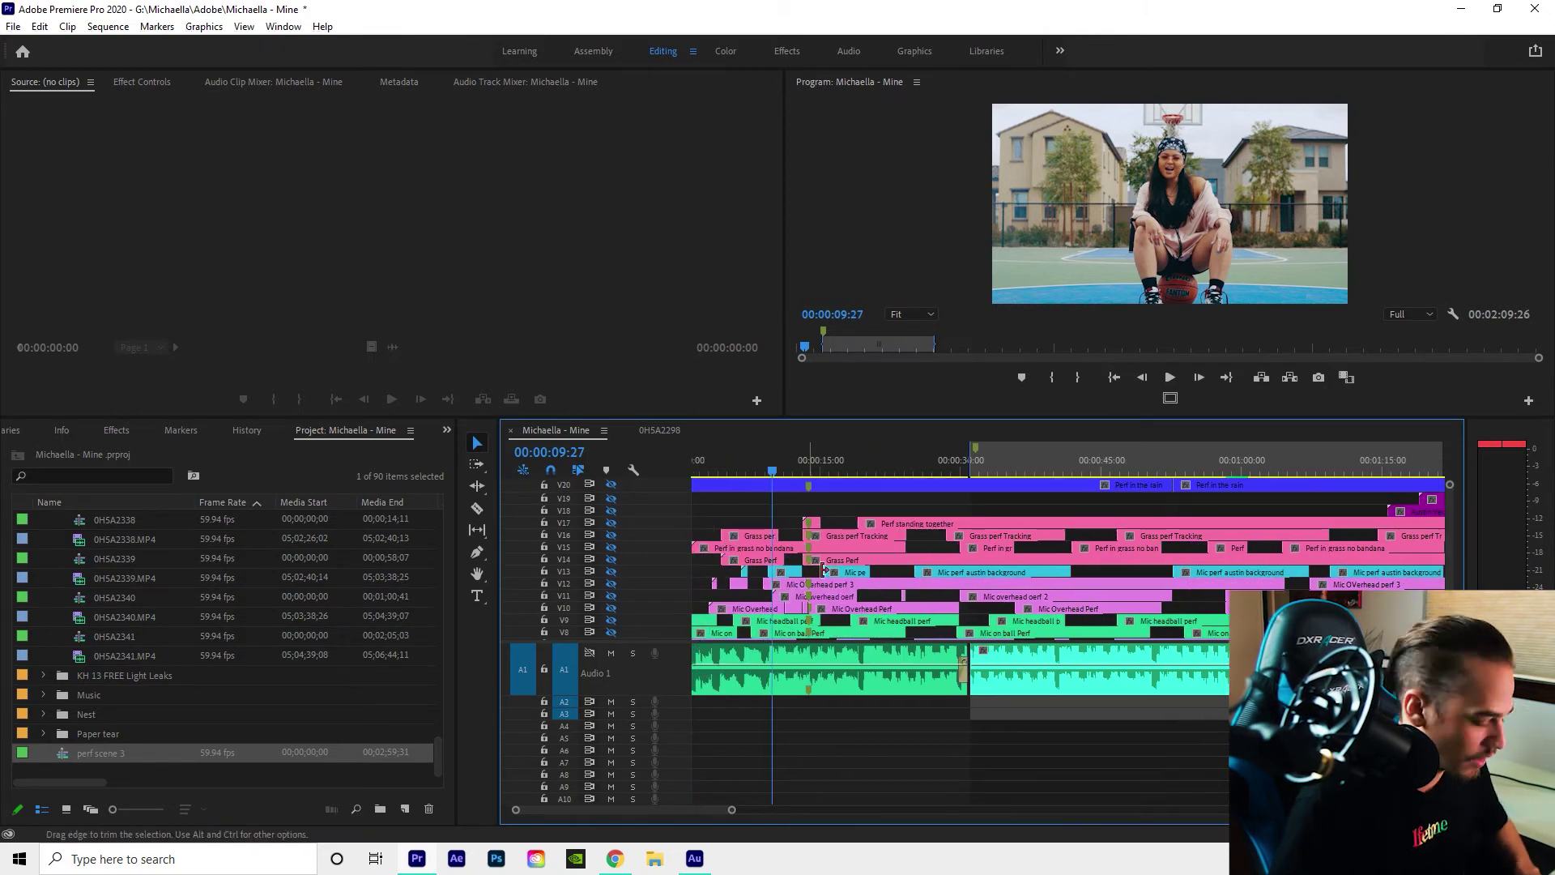
drag(872, 560, 892, 620)
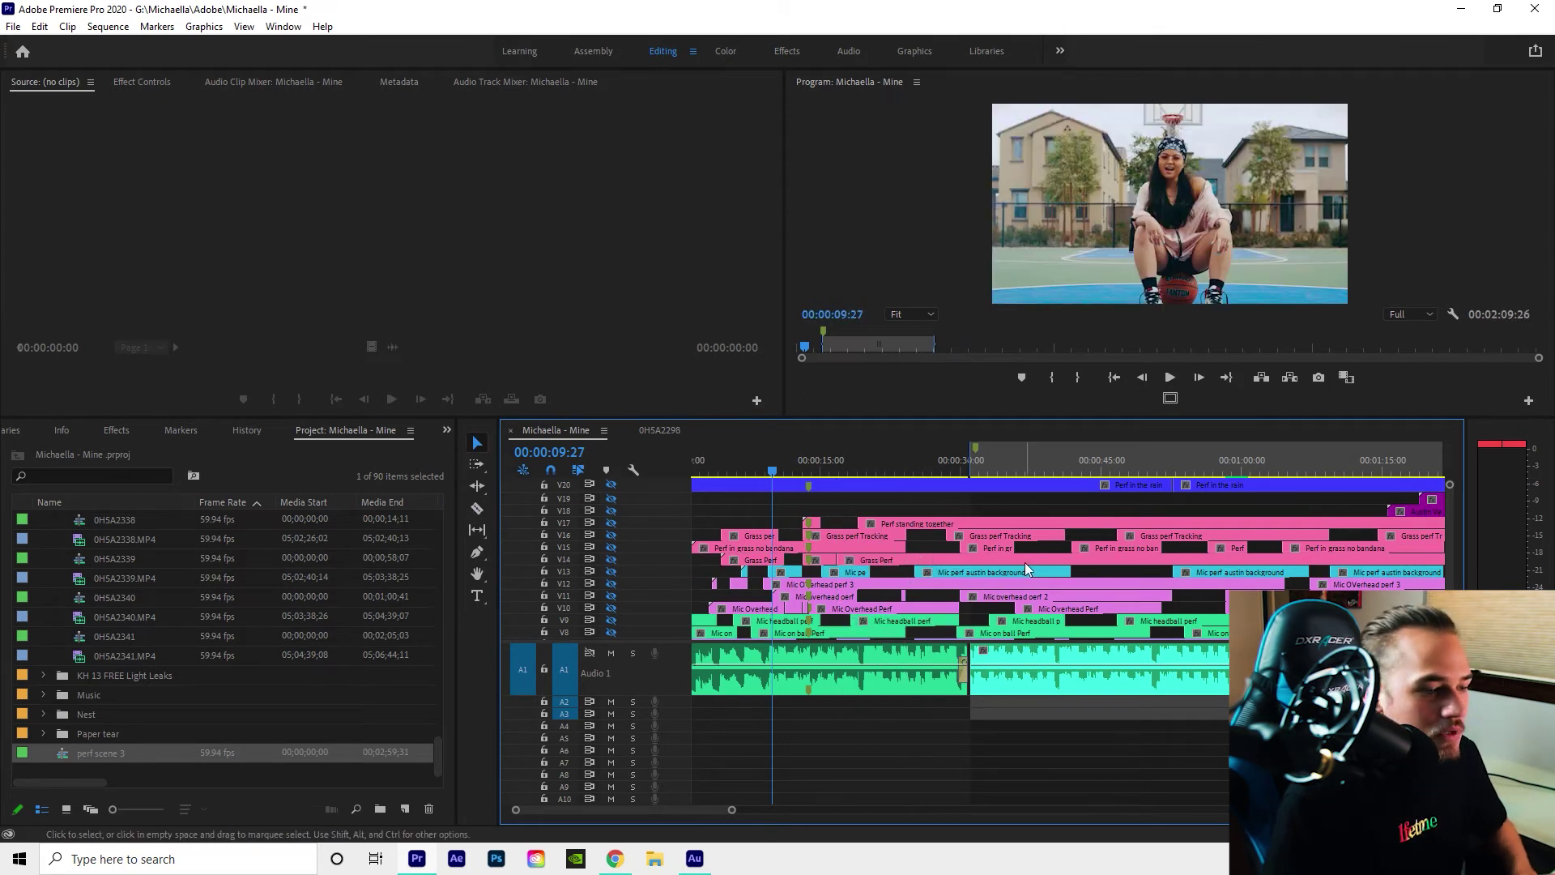
scroll(1024, 562, down, 3)
scroll(932, 587, down, 3)
scroll(891, 601, up, 1)
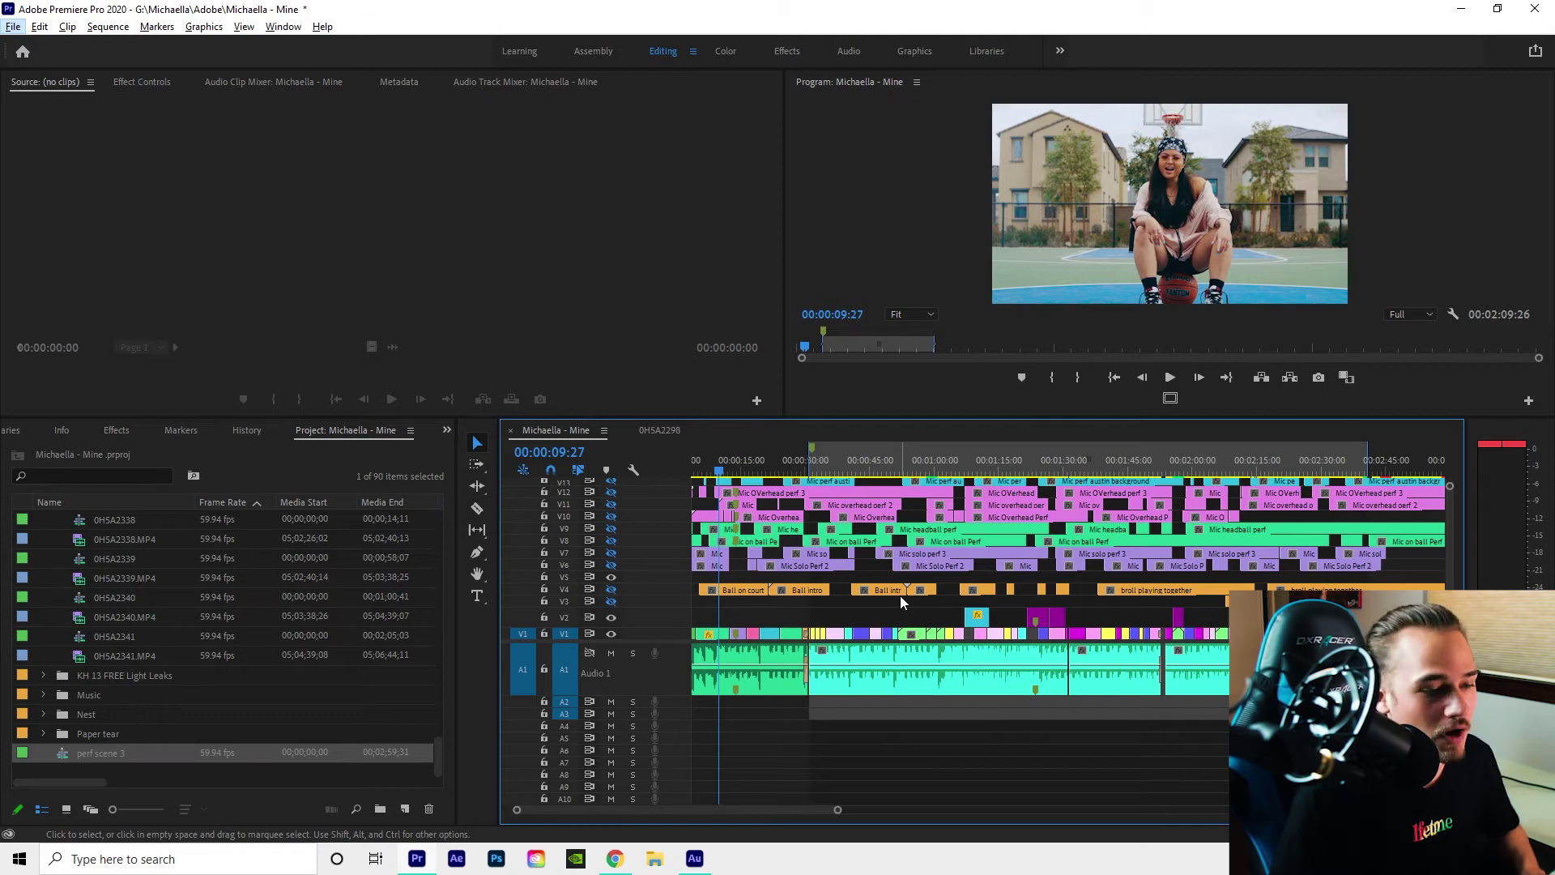
scroll(971, 567, down, 1)
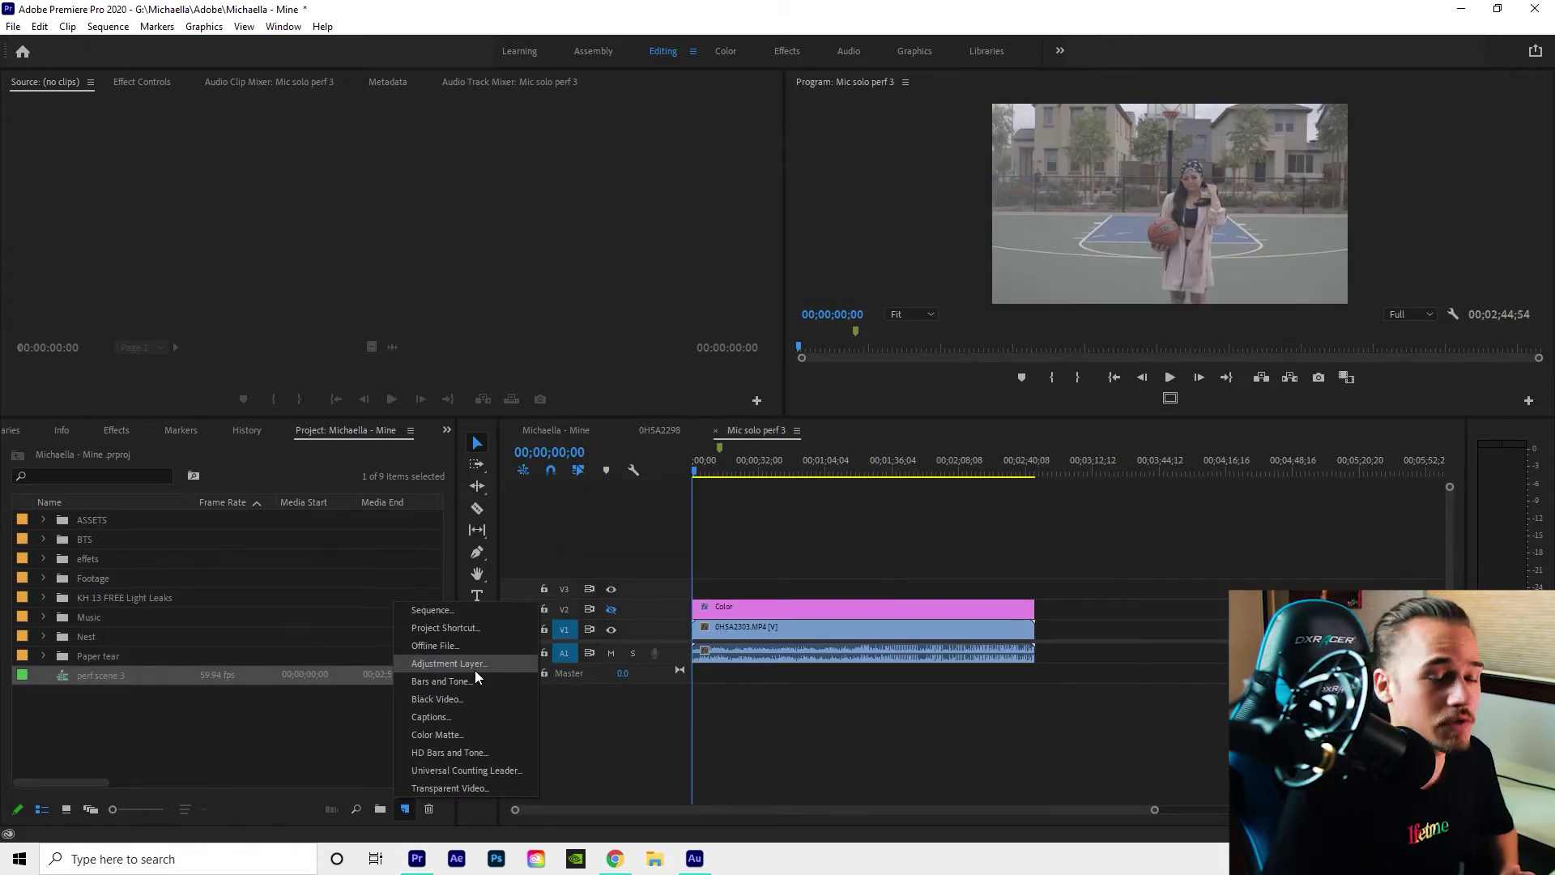
Create a 1920 × 1080, 59.94 fps Drop-Frame adjustment layer and place it on V3 across the whole Mic solo perf 3 clip
click(475, 669)
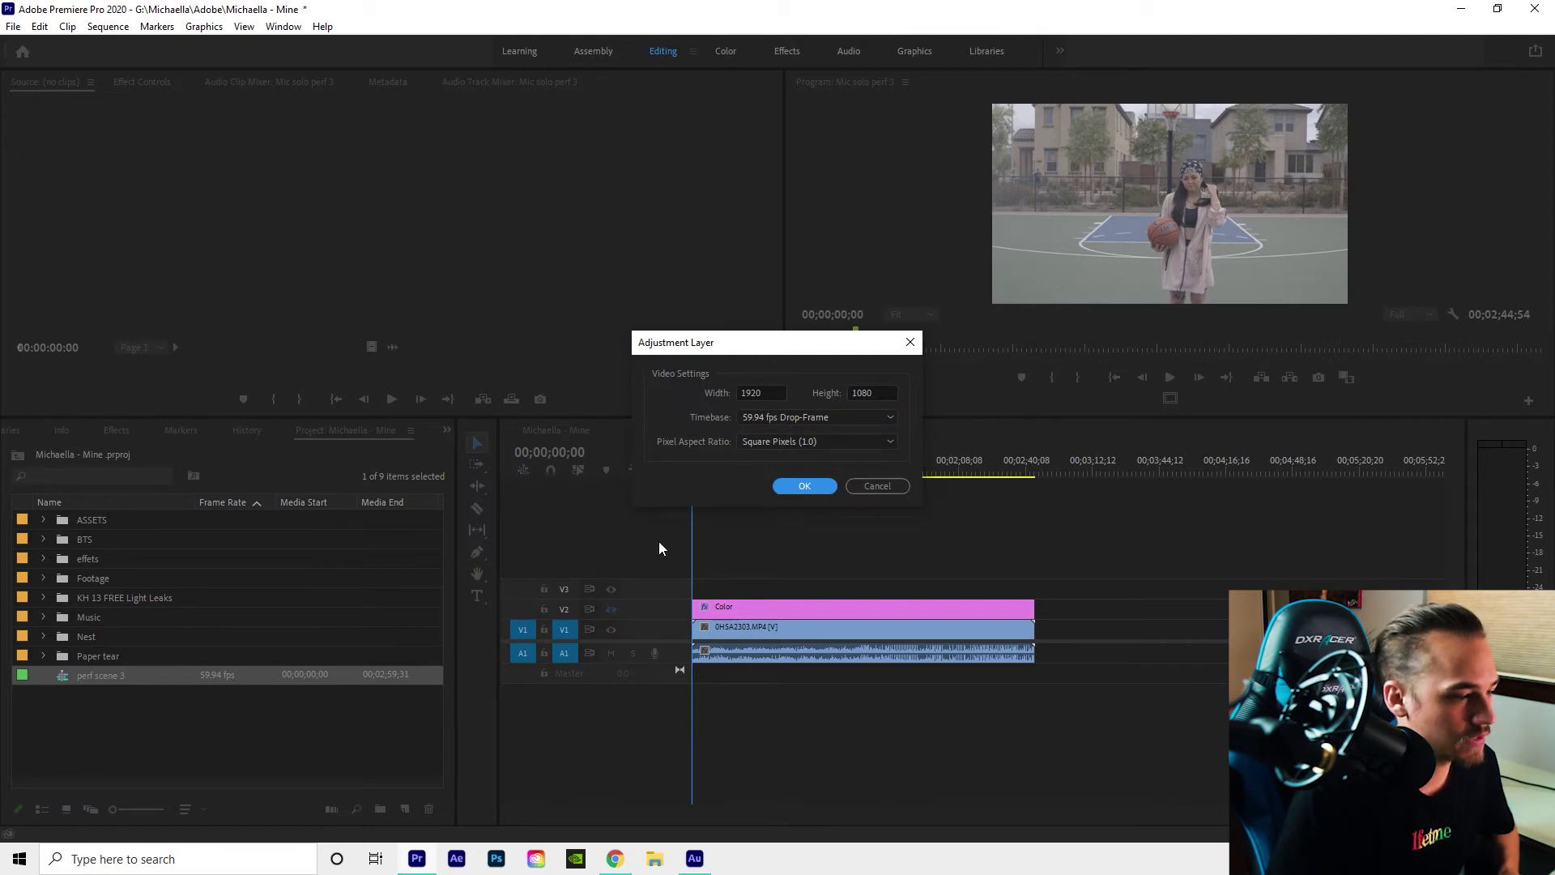
click(814, 489)
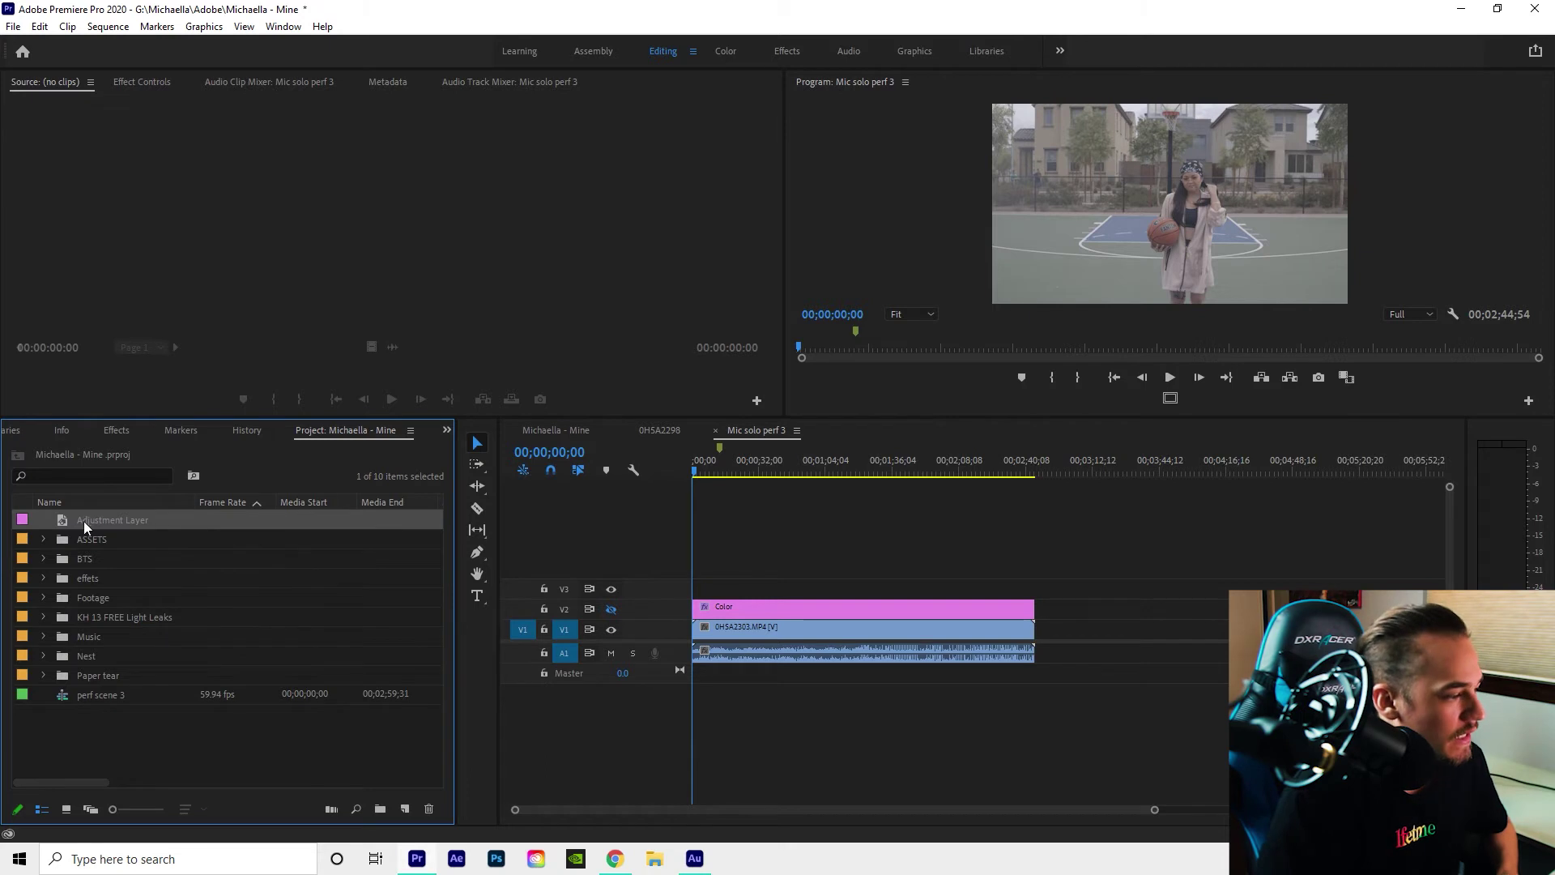
drag(81, 522, 1040, 639)
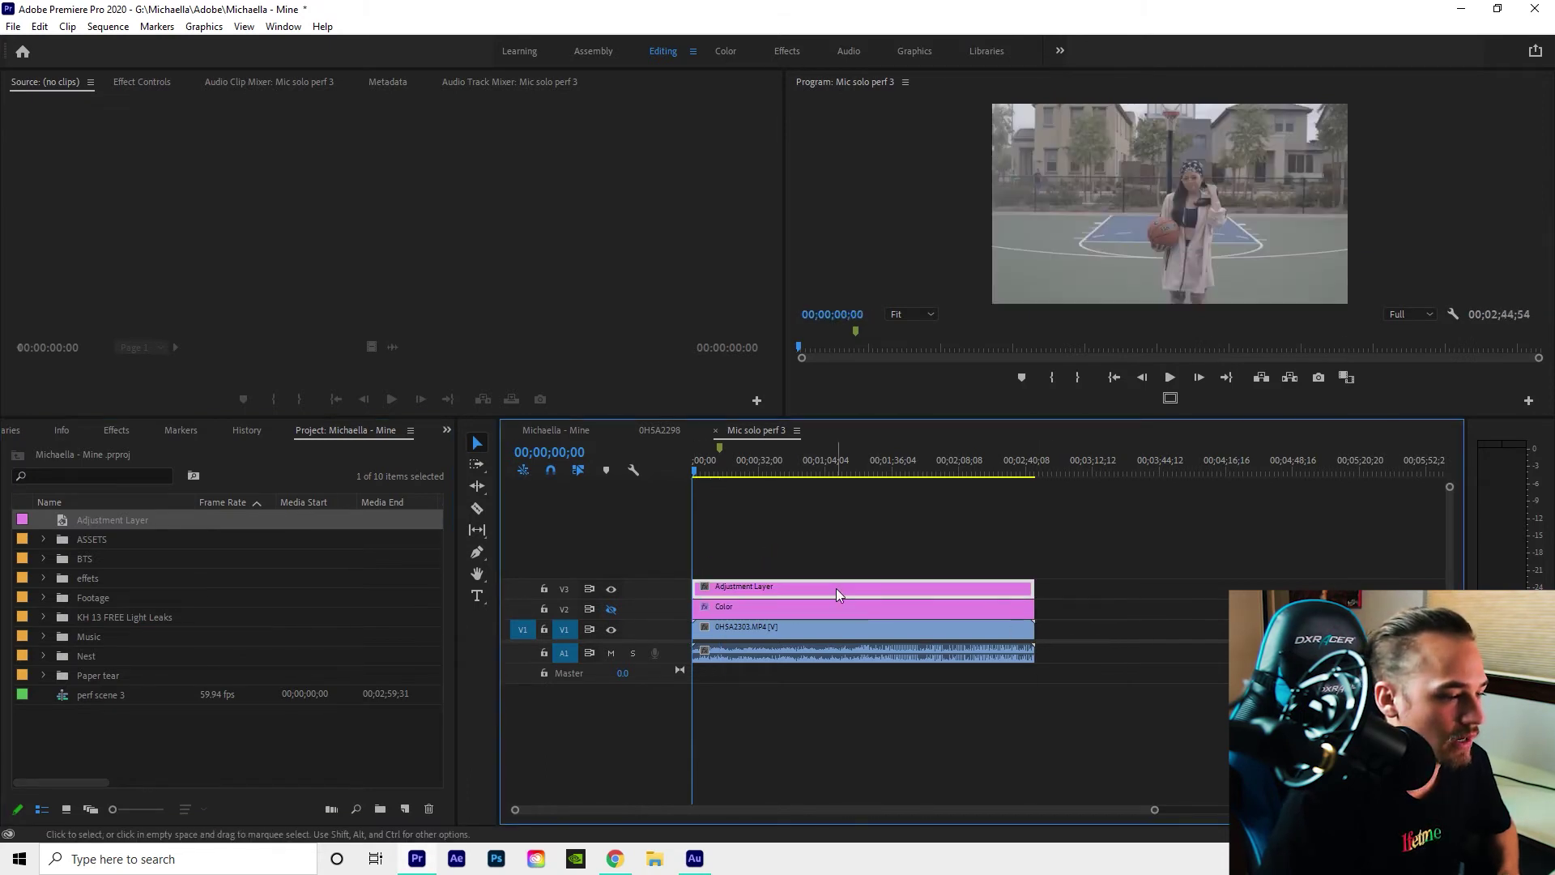
Switch to the Color workspace and open the Lumetri Creative settings for the adjustment layer on V3
click(726, 51)
click(873, 636)
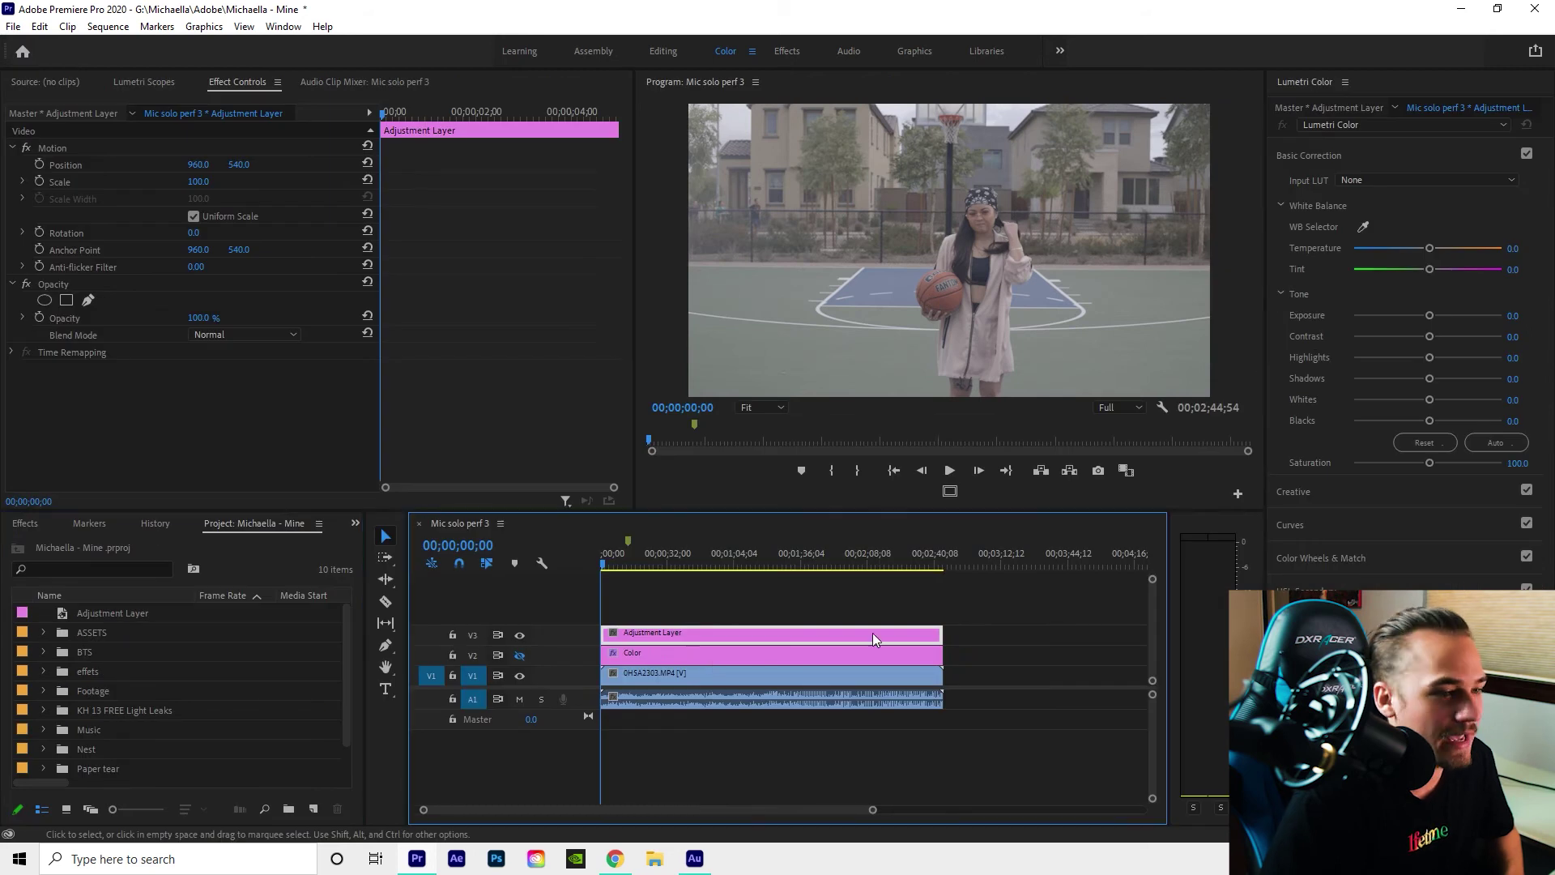
click(1339, 490)
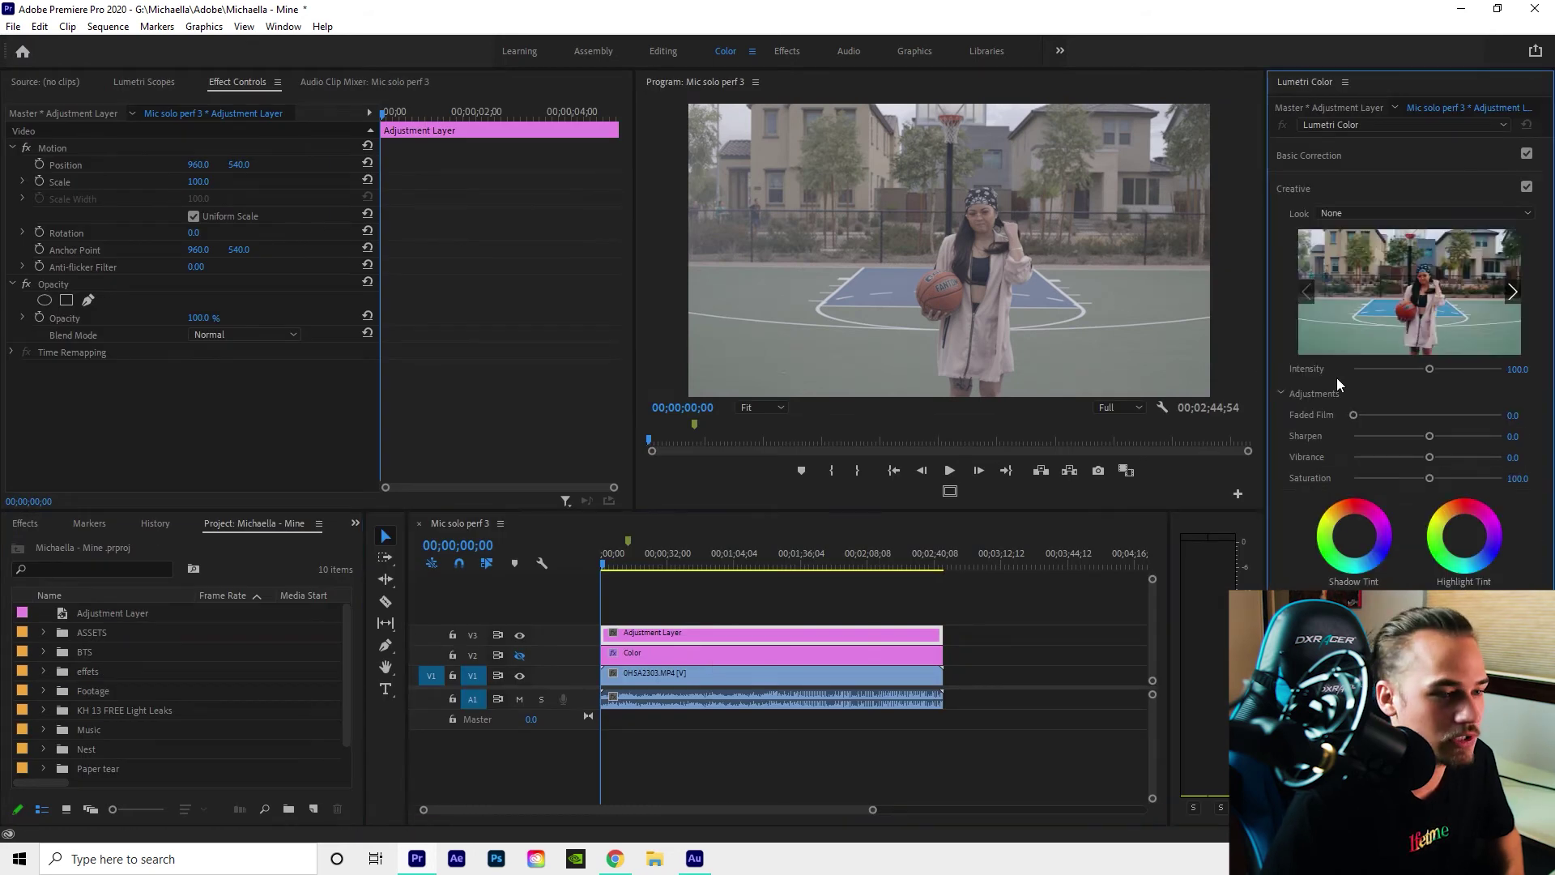
Delete the adjustment layer from V3 and make track V2 with the Color layer visible
click(736, 638)
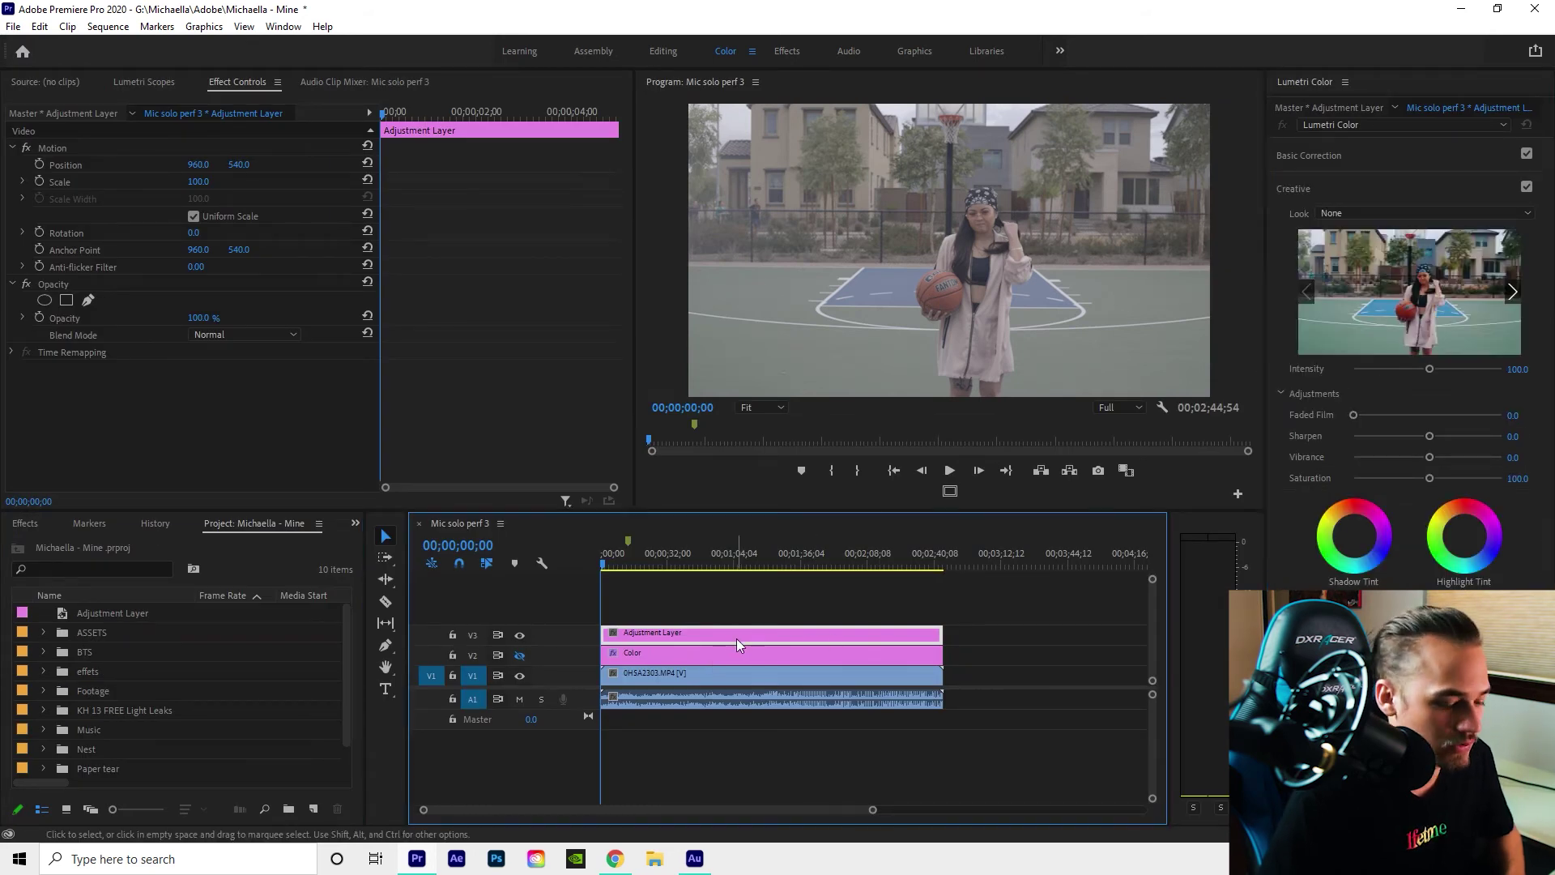
key(Delete)
click(706, 652)
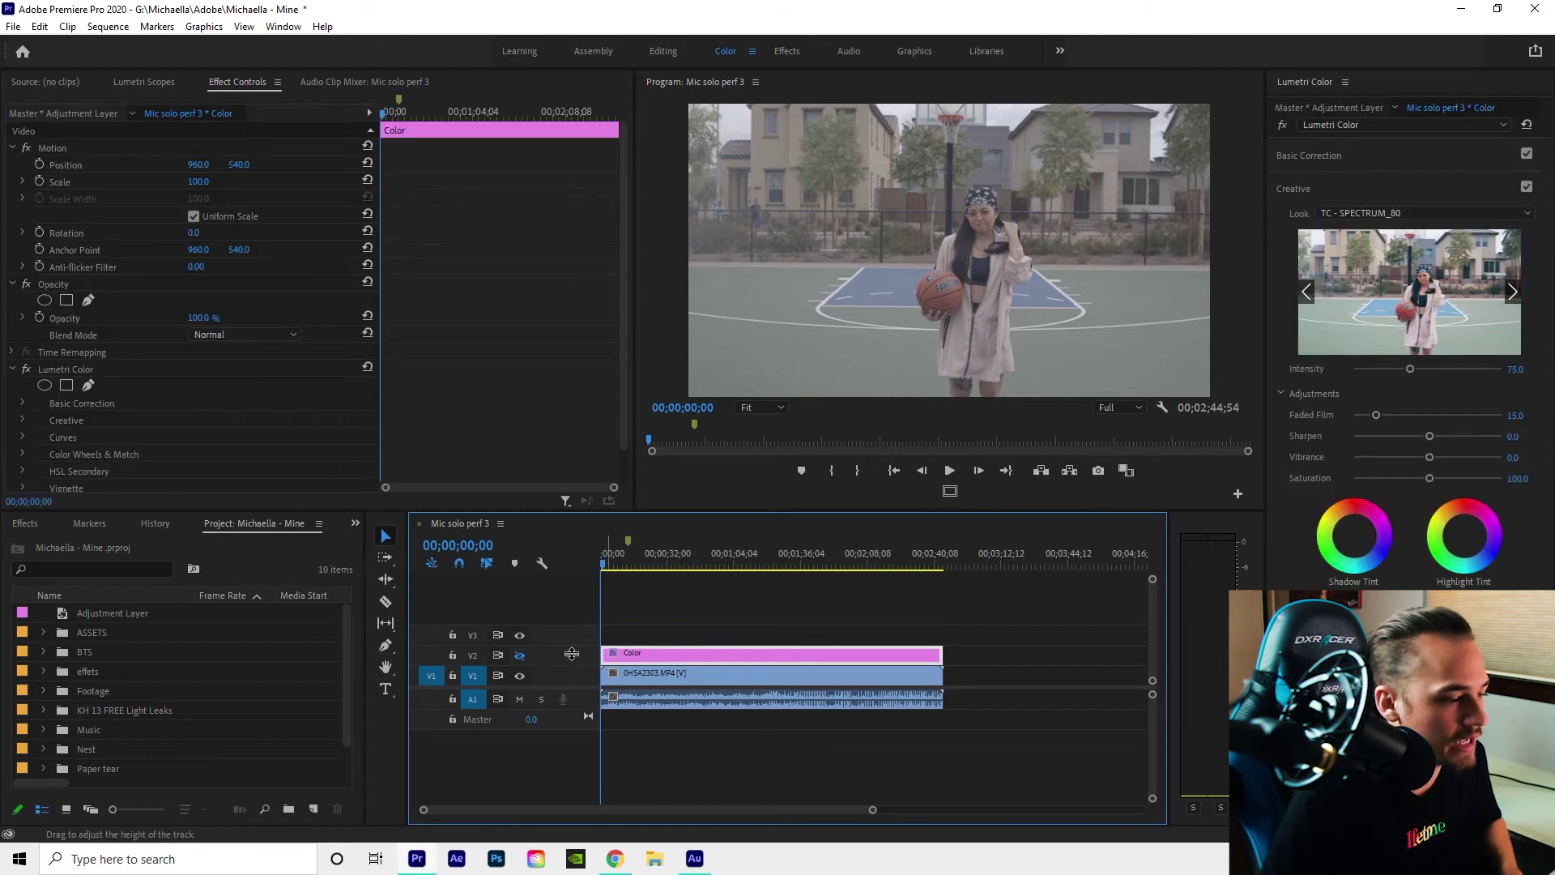
click(521, 654)
Return to the Editing workspace and close the Mic solo perf 3 and 0HSA2298 sequences
key(alt+shift+3)
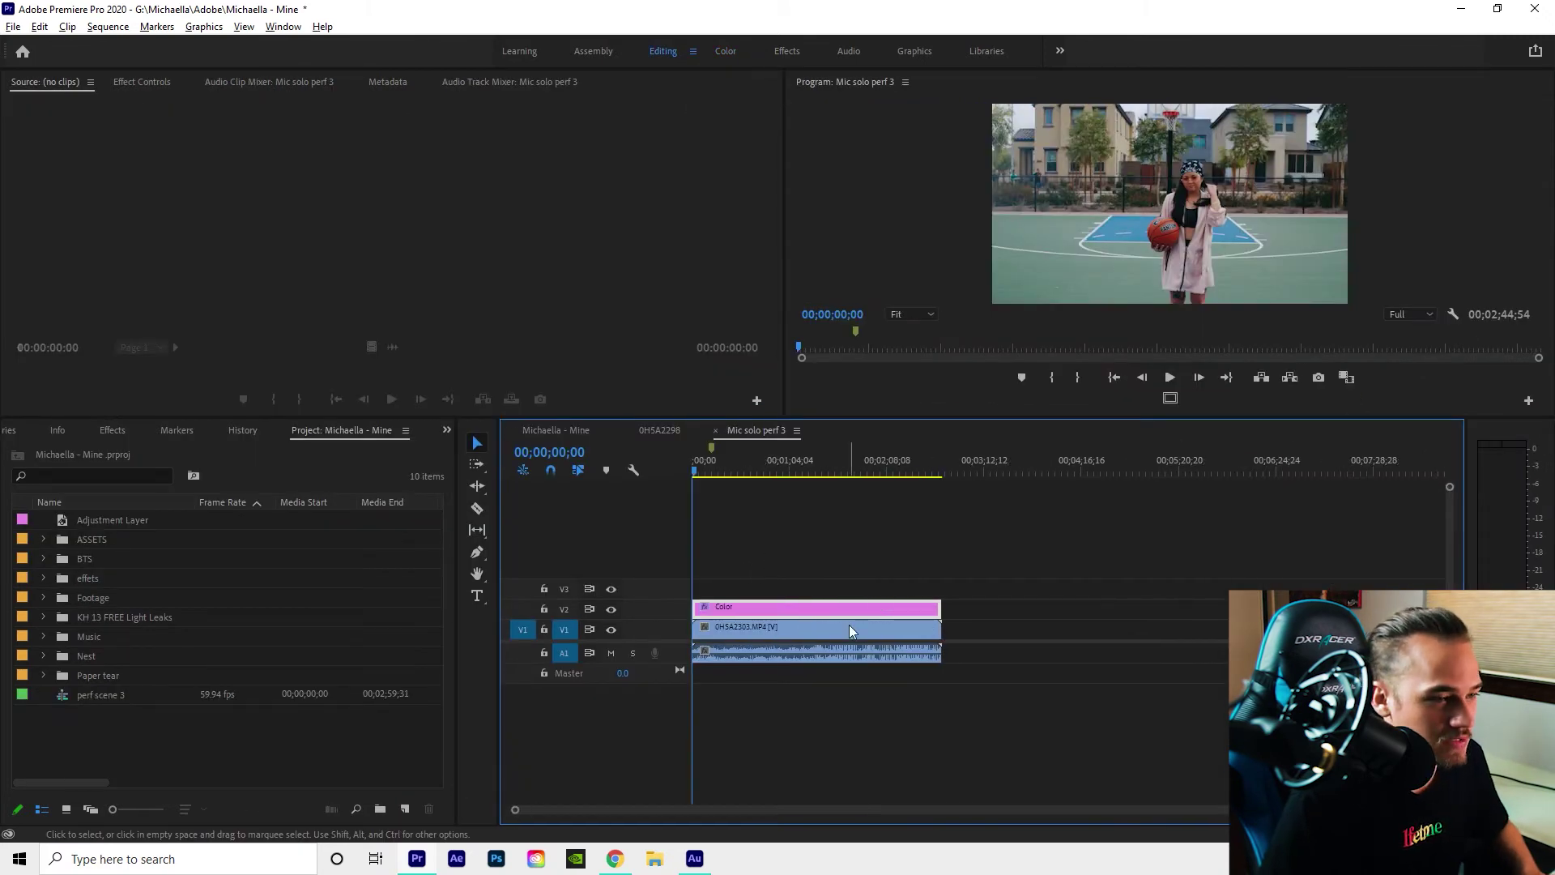
click(716, 431)
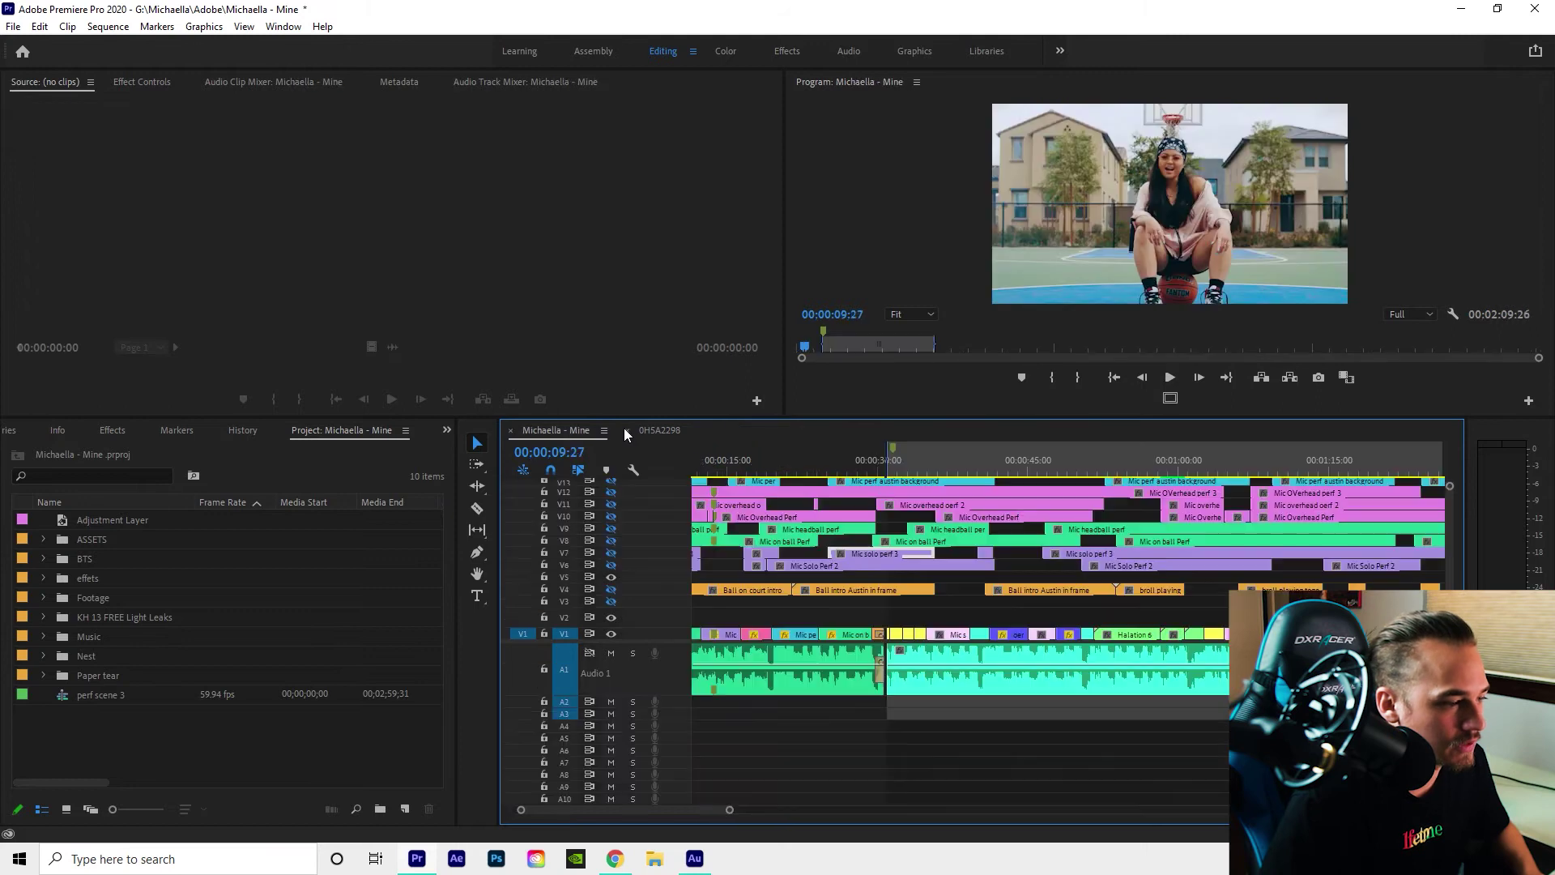
click(626, 430)
scroll(847, 585, up, 5)
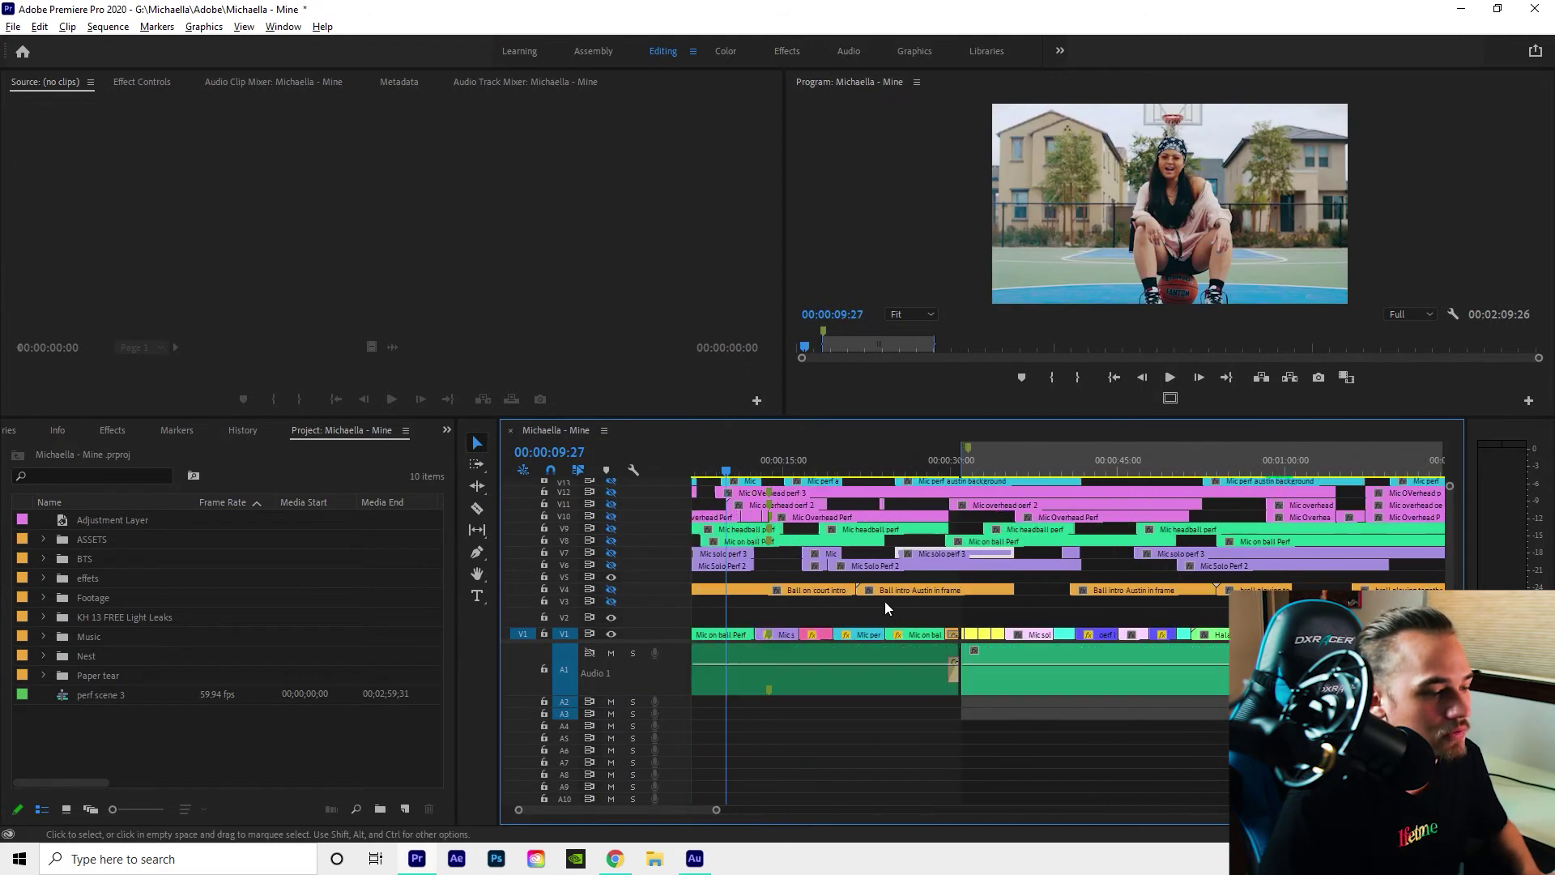
Look over the stacked tracks, open the intro nest on V1 to inspect its layers, and close it again
scroll(824, 498, down, 4)
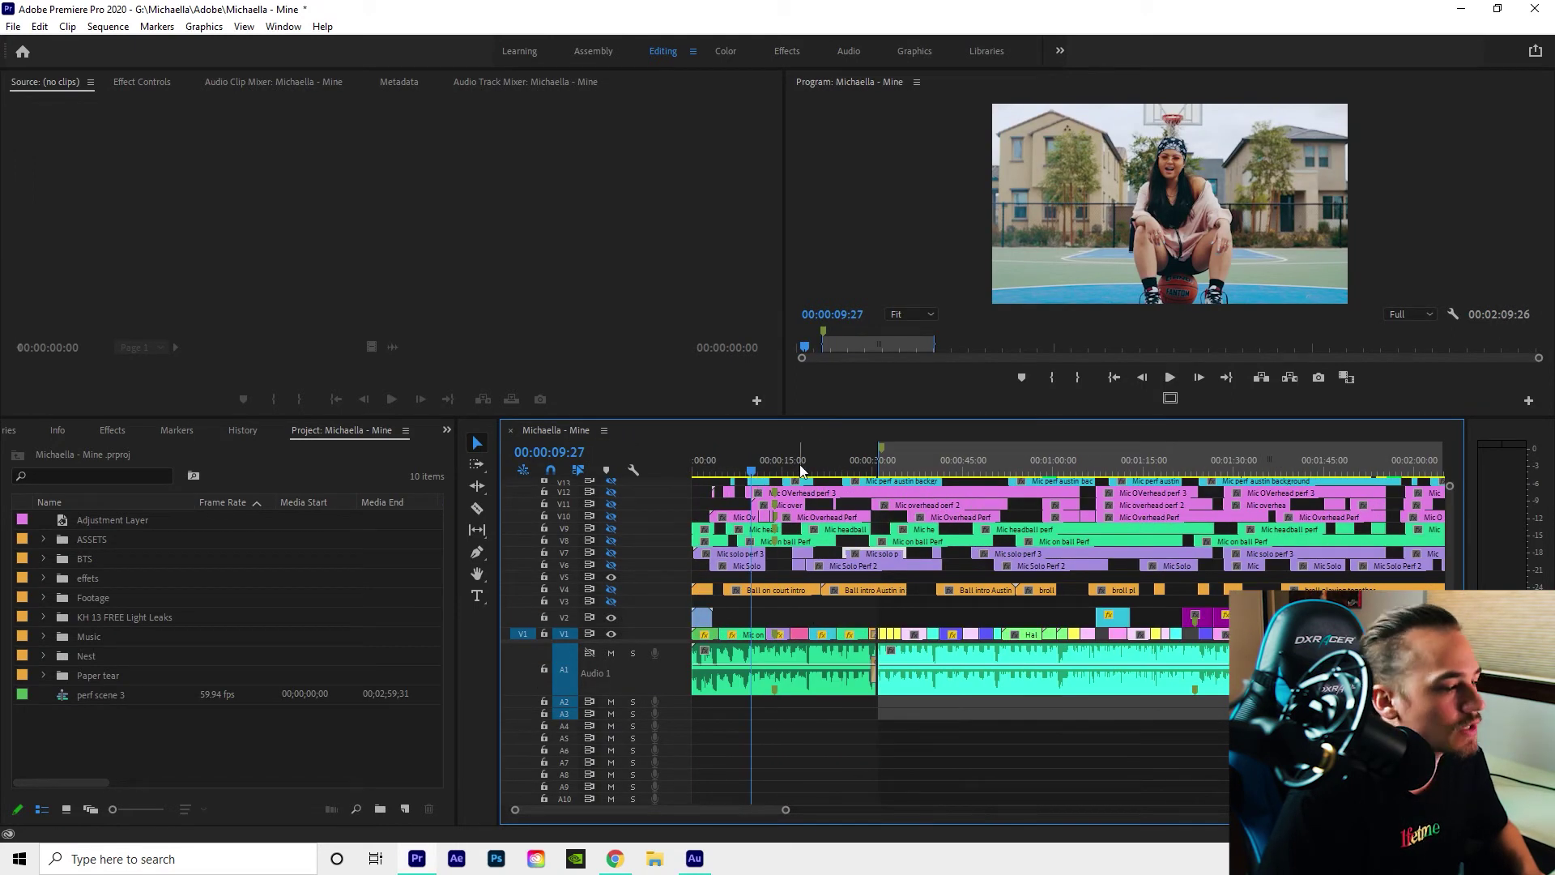
scroll(845, 549, up, 5)
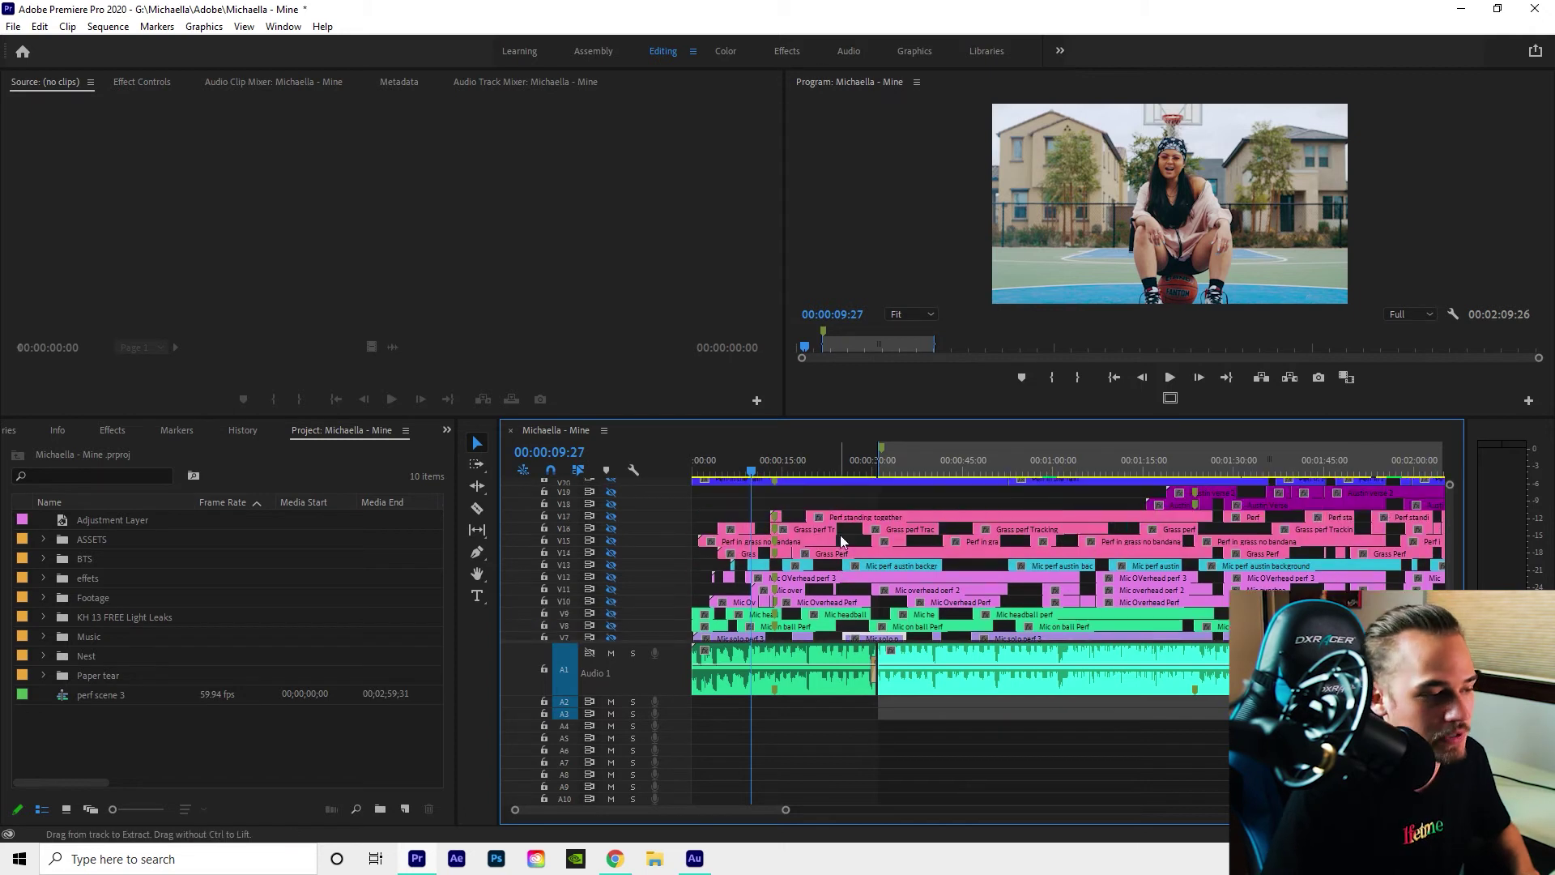
scroll(847, 528, down, 5)
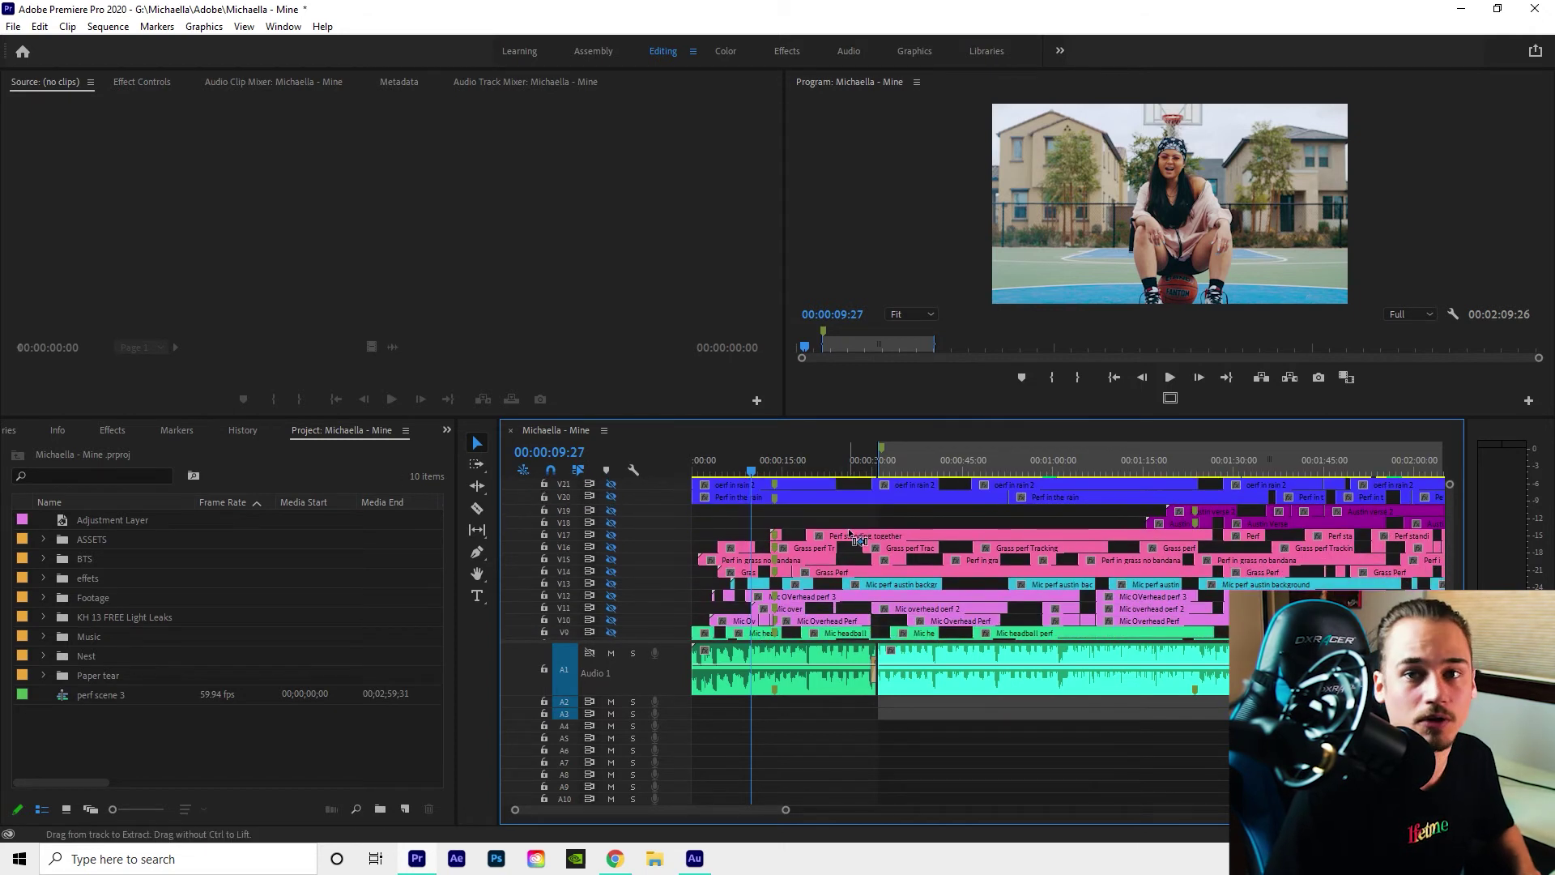
scroll(825, 610, up, 3)
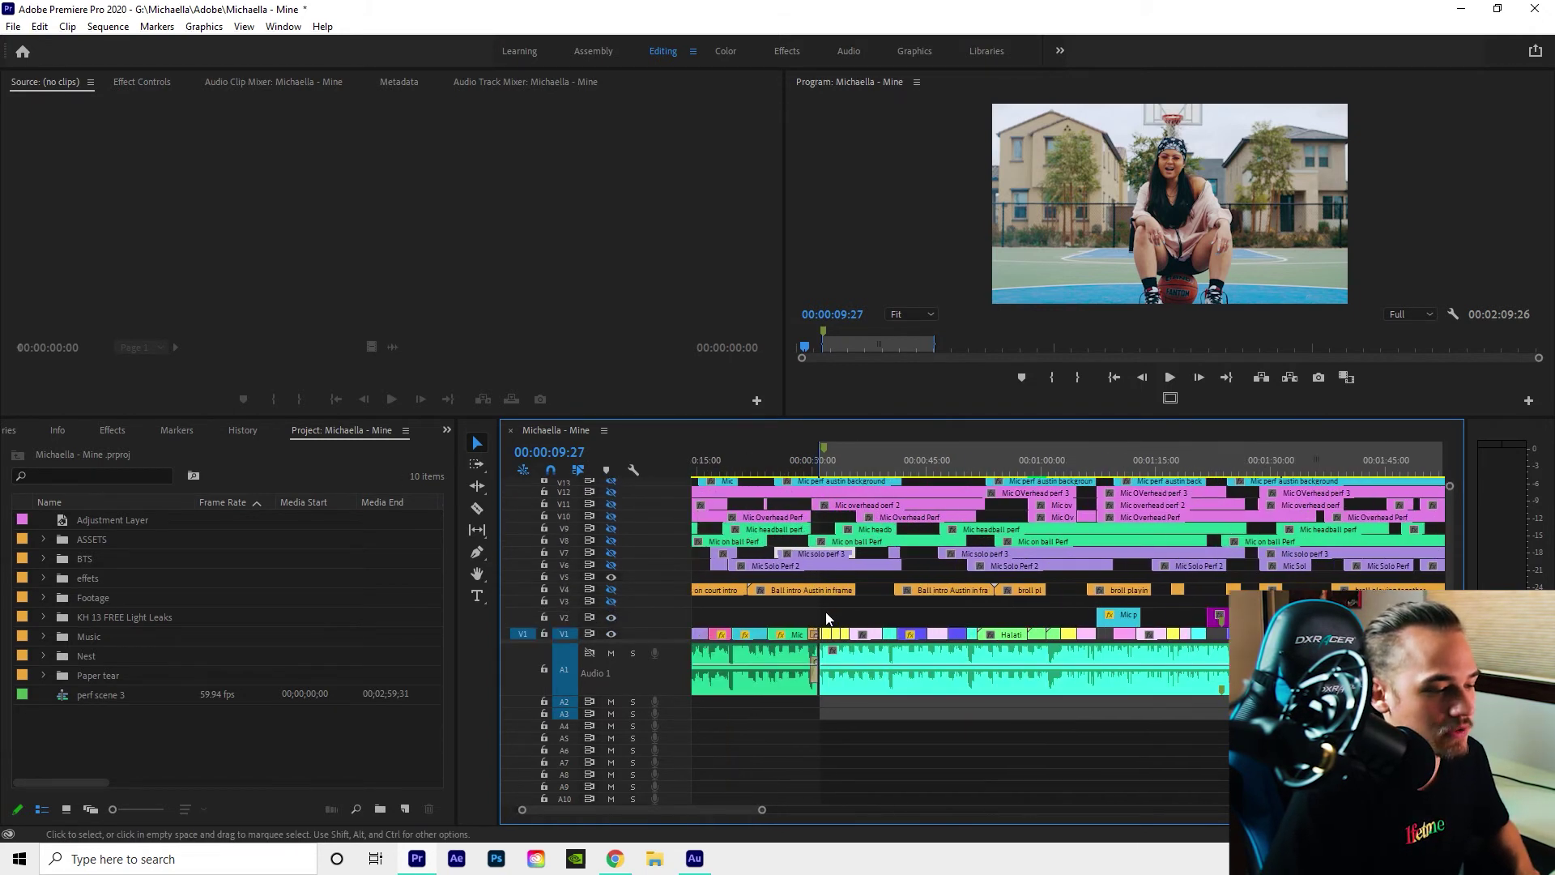
double_click(711, 635)
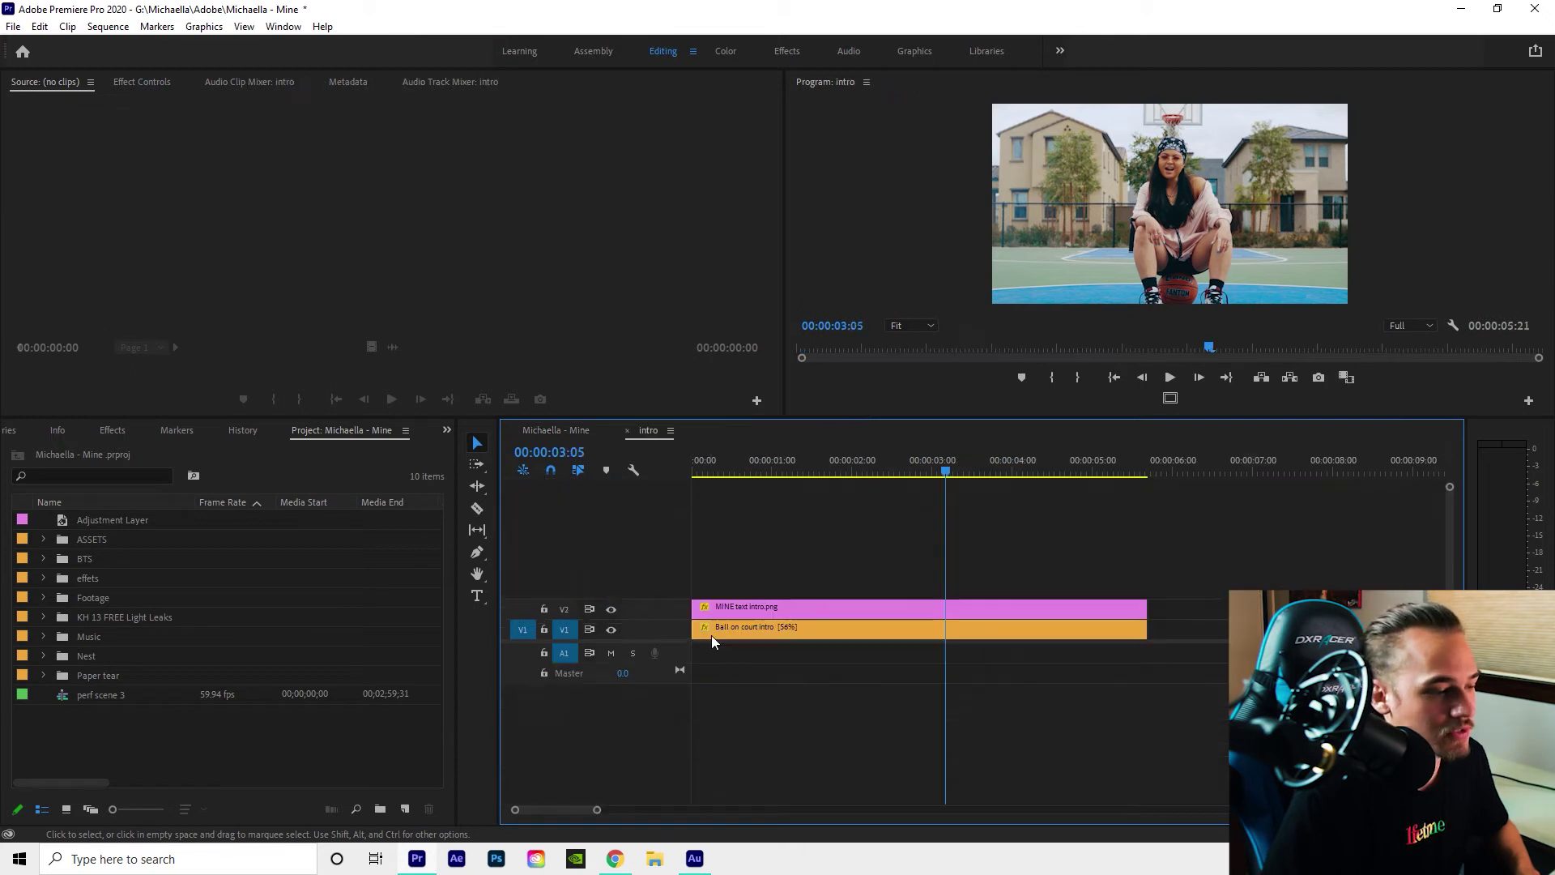
click(625, 430)
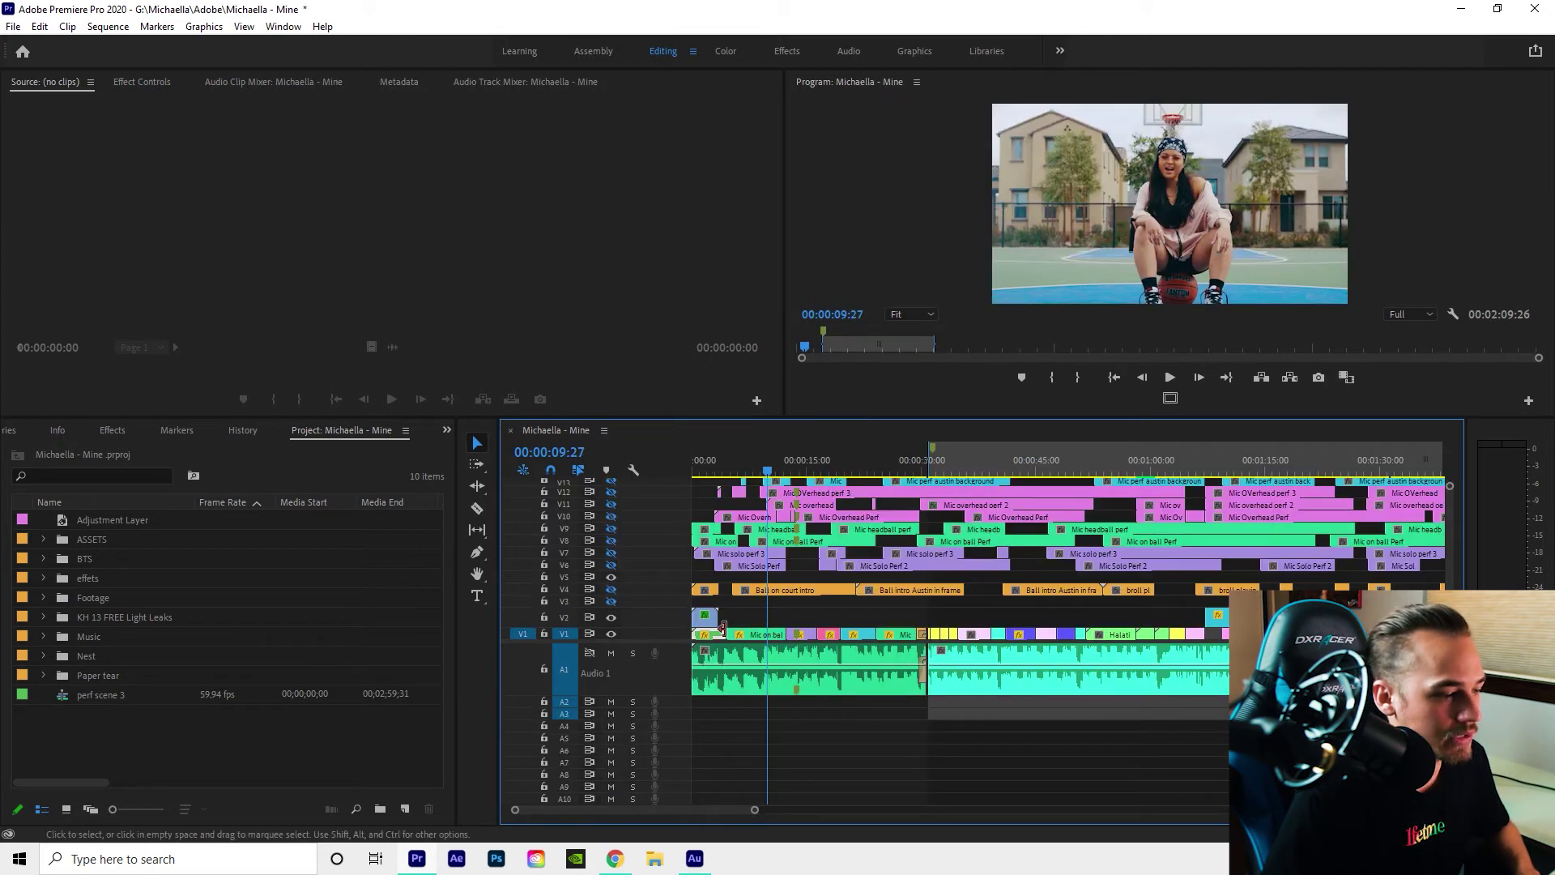
Open the Mic on ball Perf nest on V1, compare the shot with the Color layer hidden and shown, and close the nest
double_click(745, 634)
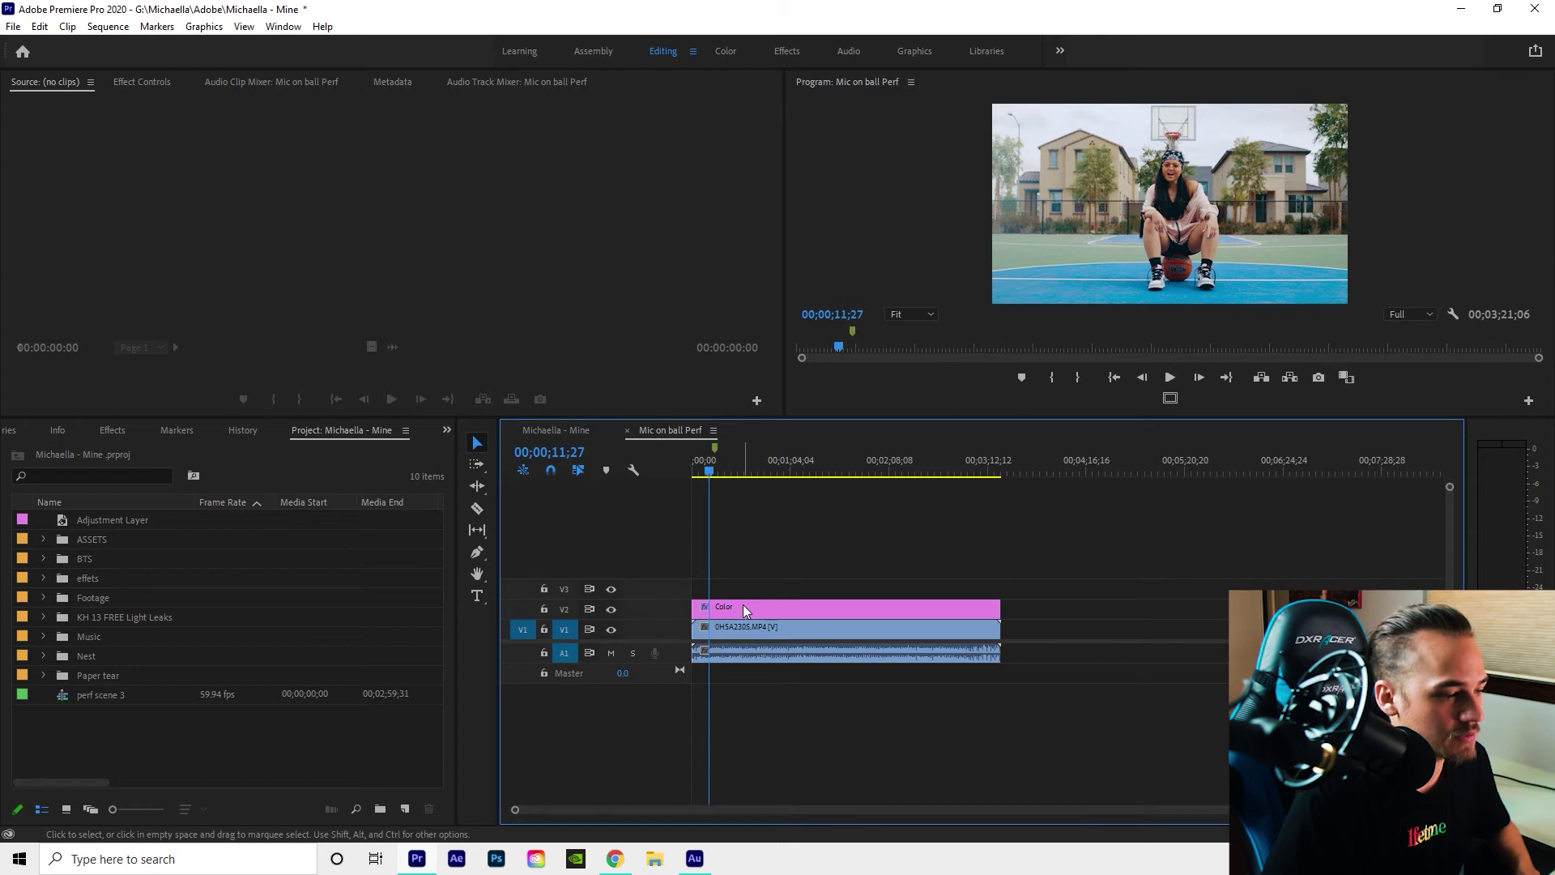
click(612, 609)
click(619, 611)
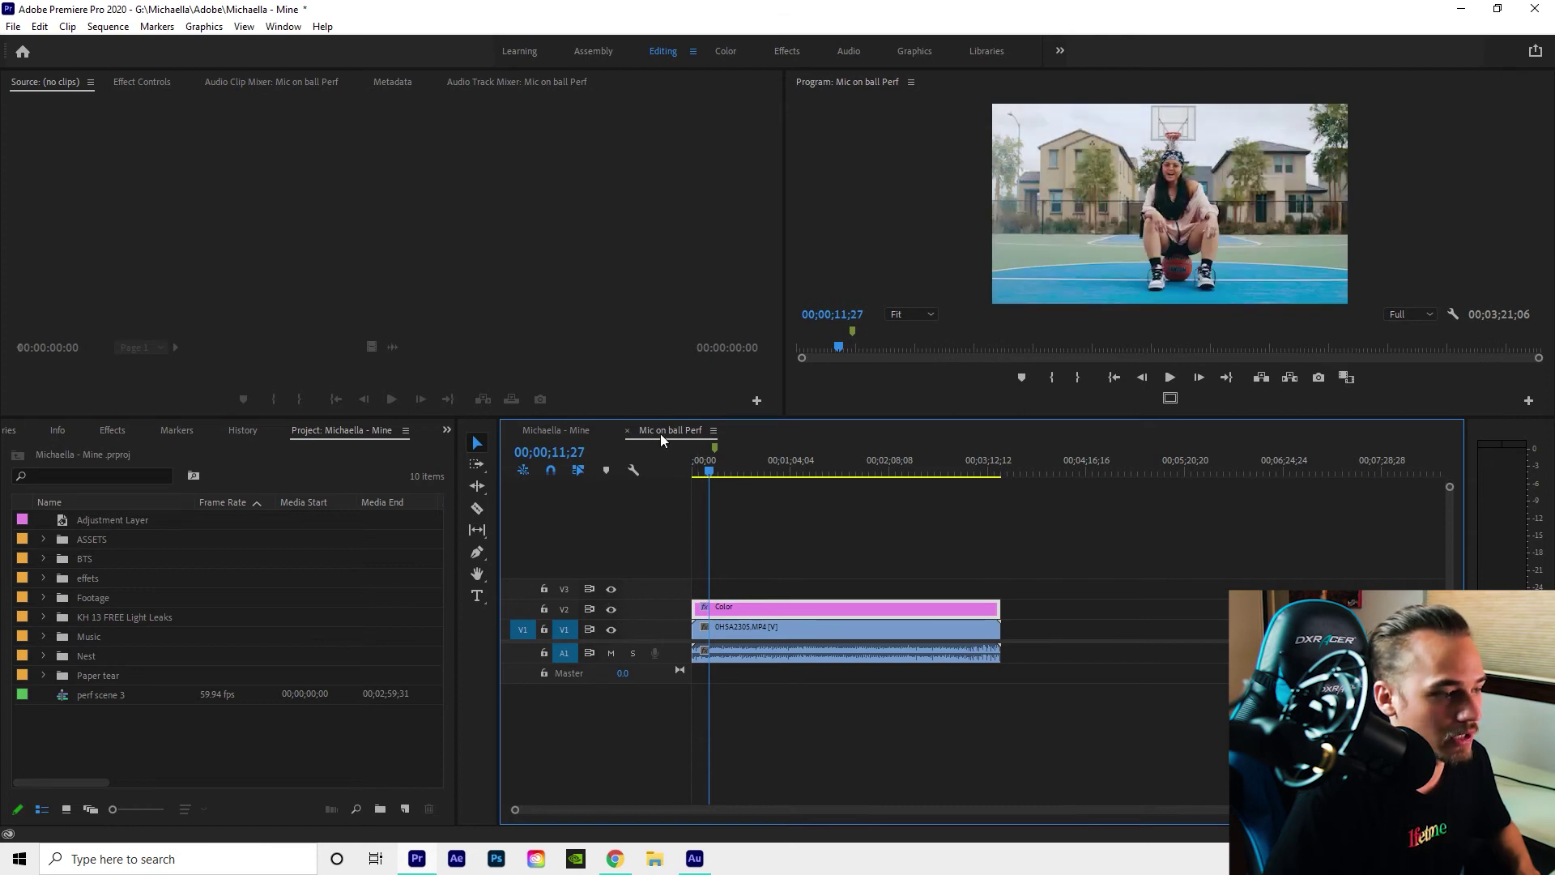
click(627, 430)
scroll(818, 560, down, 2)
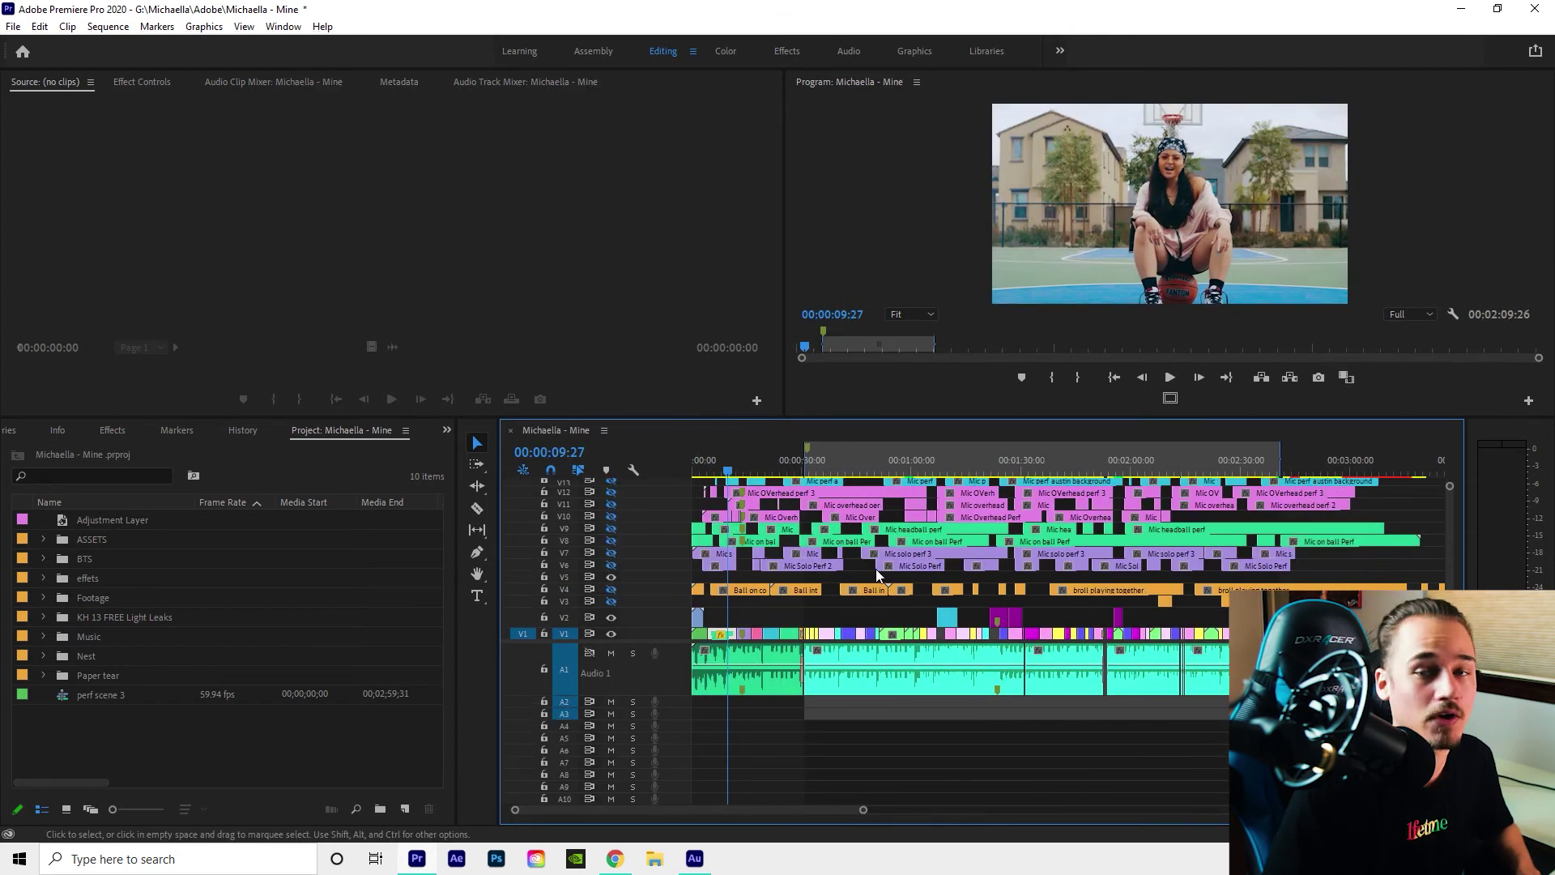
Go to the start of the Michaella - Mine sequence and scrub through the intro into the first Mic on ball Perf shot
scroll(883, 577, down, 1)
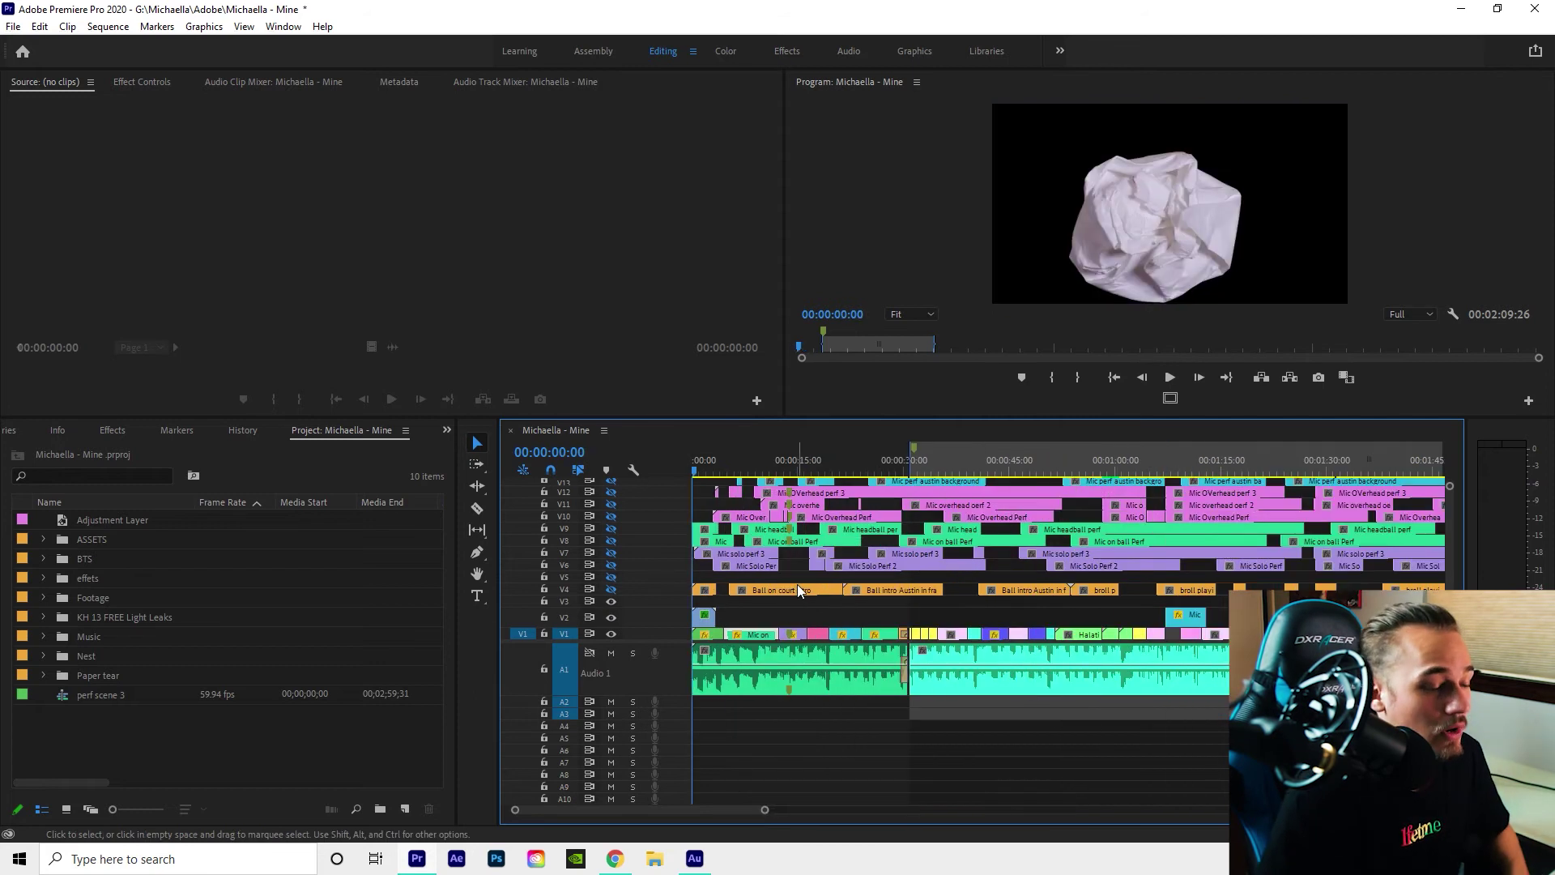
scroll(787, 583, up, 3)
scroll(784, 595, up, 3)
scroll(781, 605, up, 3)
scroll(776, 601, down, 3)
scroll(750, 595, up, 2)
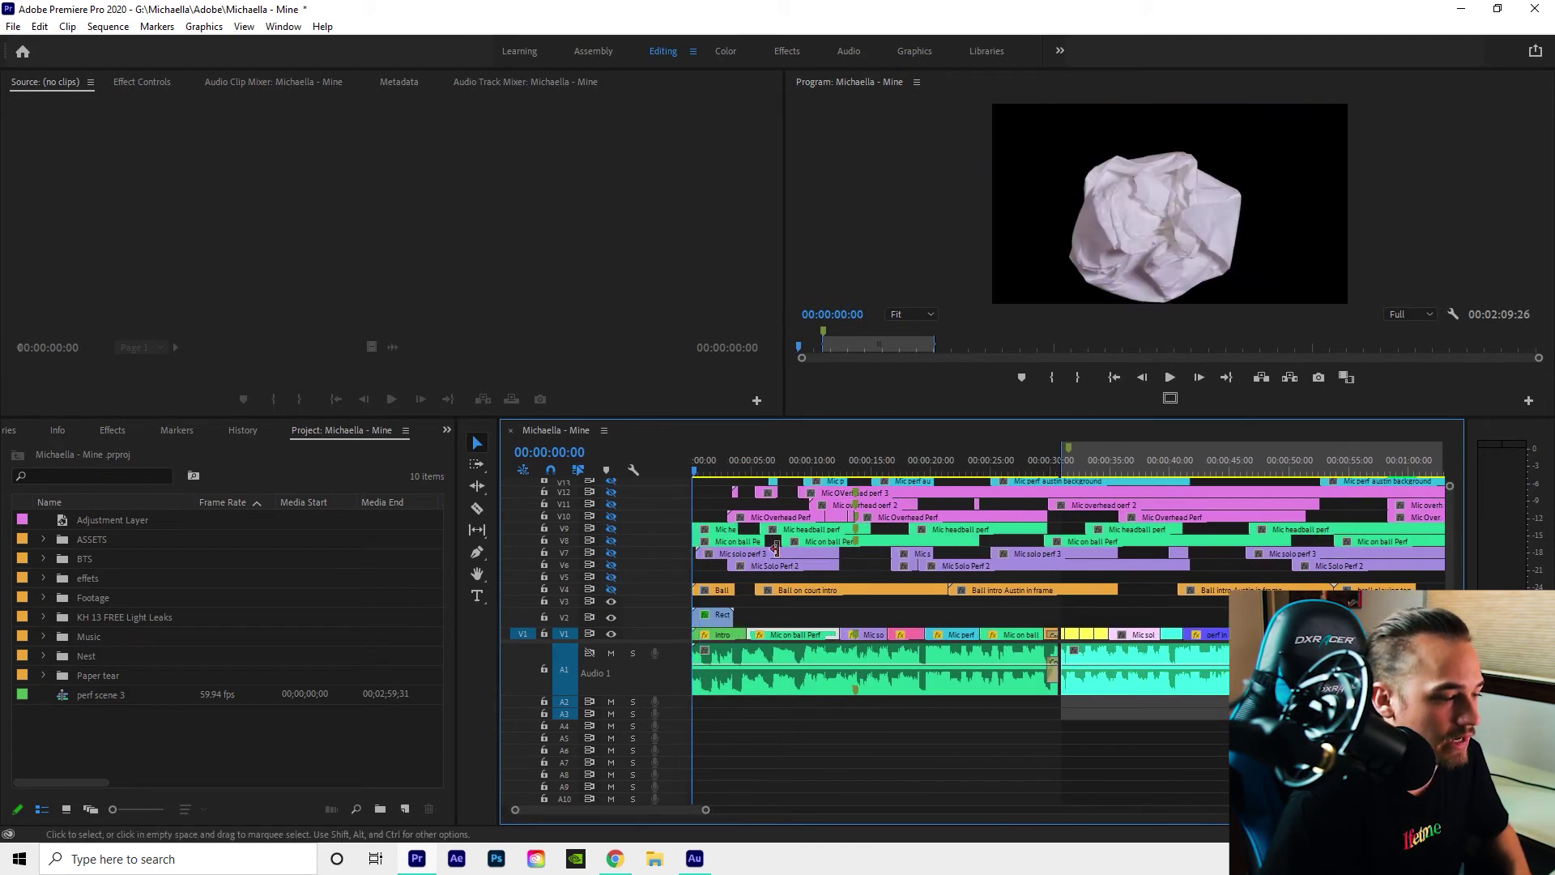
key(=)
key(=)
key(=)
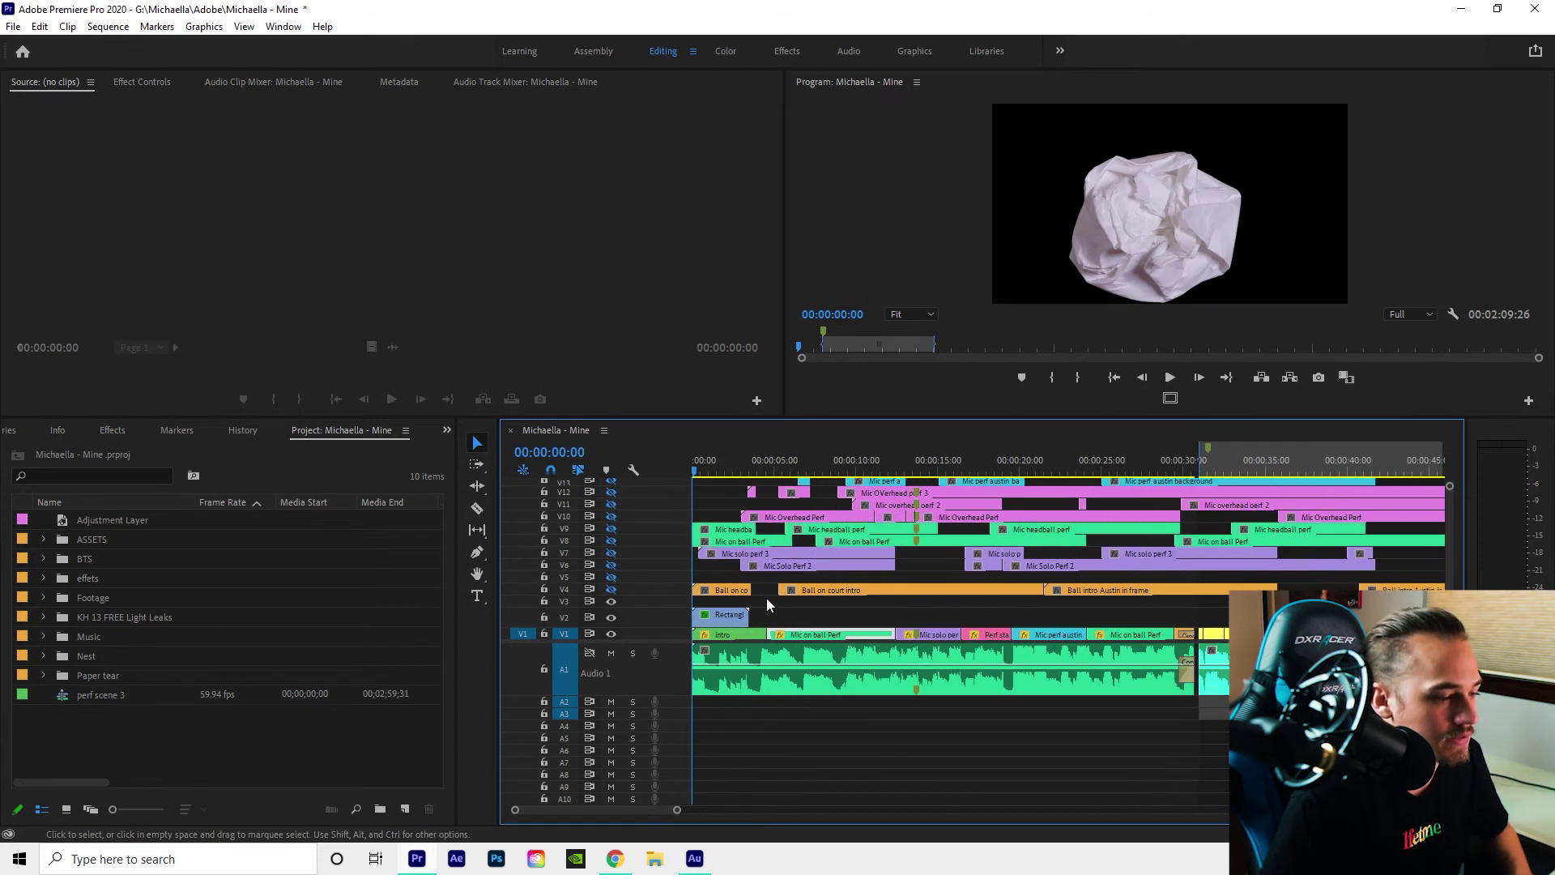
click(699, 474)
drag(700, 473, 767, 489)
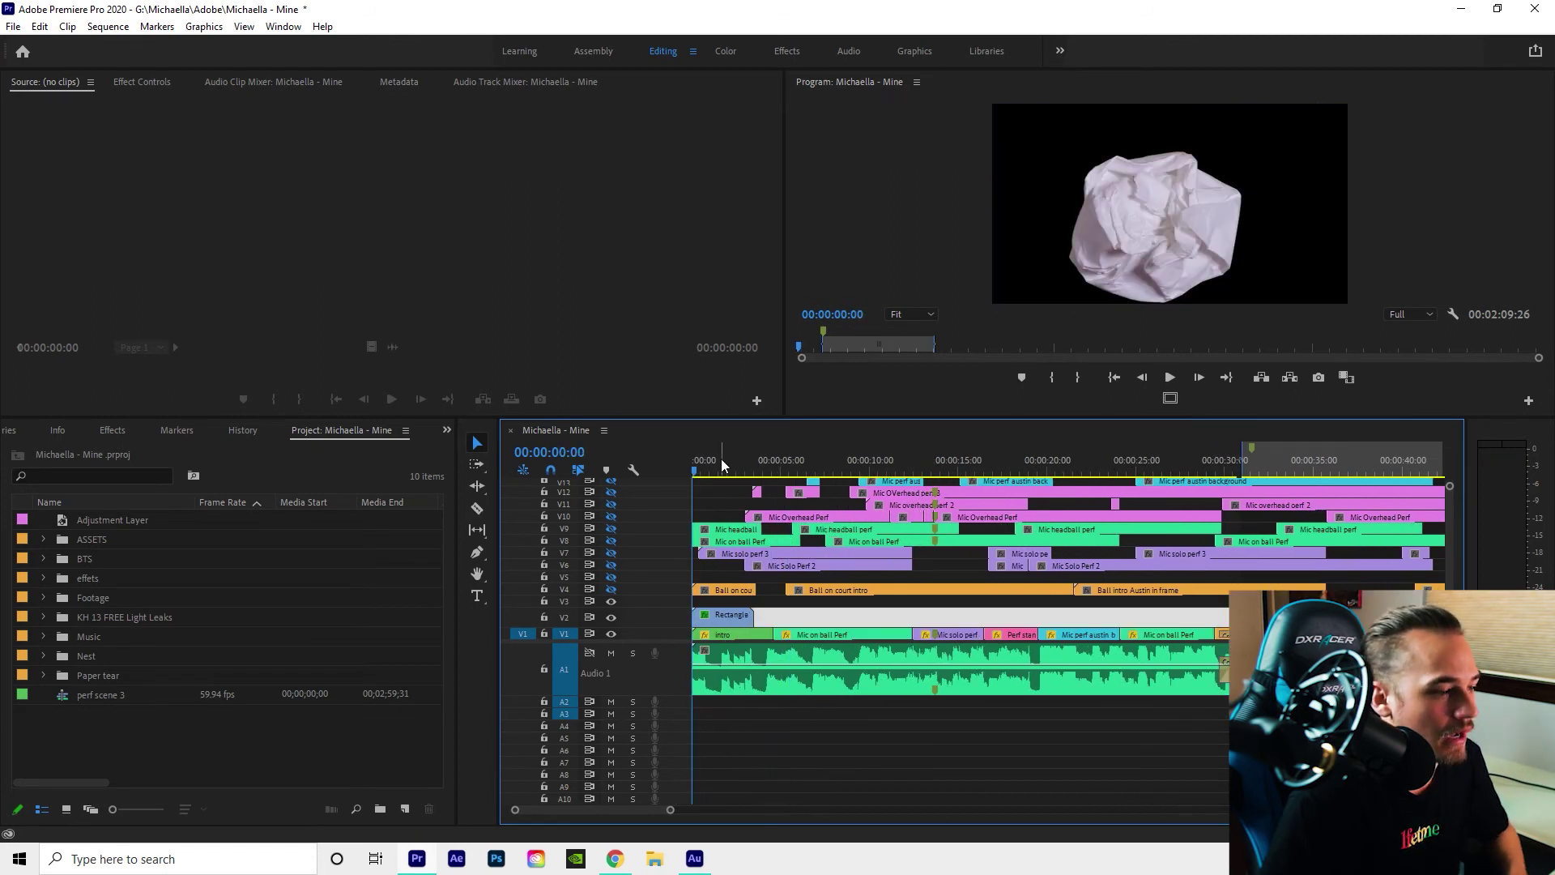
click(720, 467)
drag(723, 470, 779, 476)
Return the playhead to the MINE title in the intro and park it at 00:00:04:00
key(=)
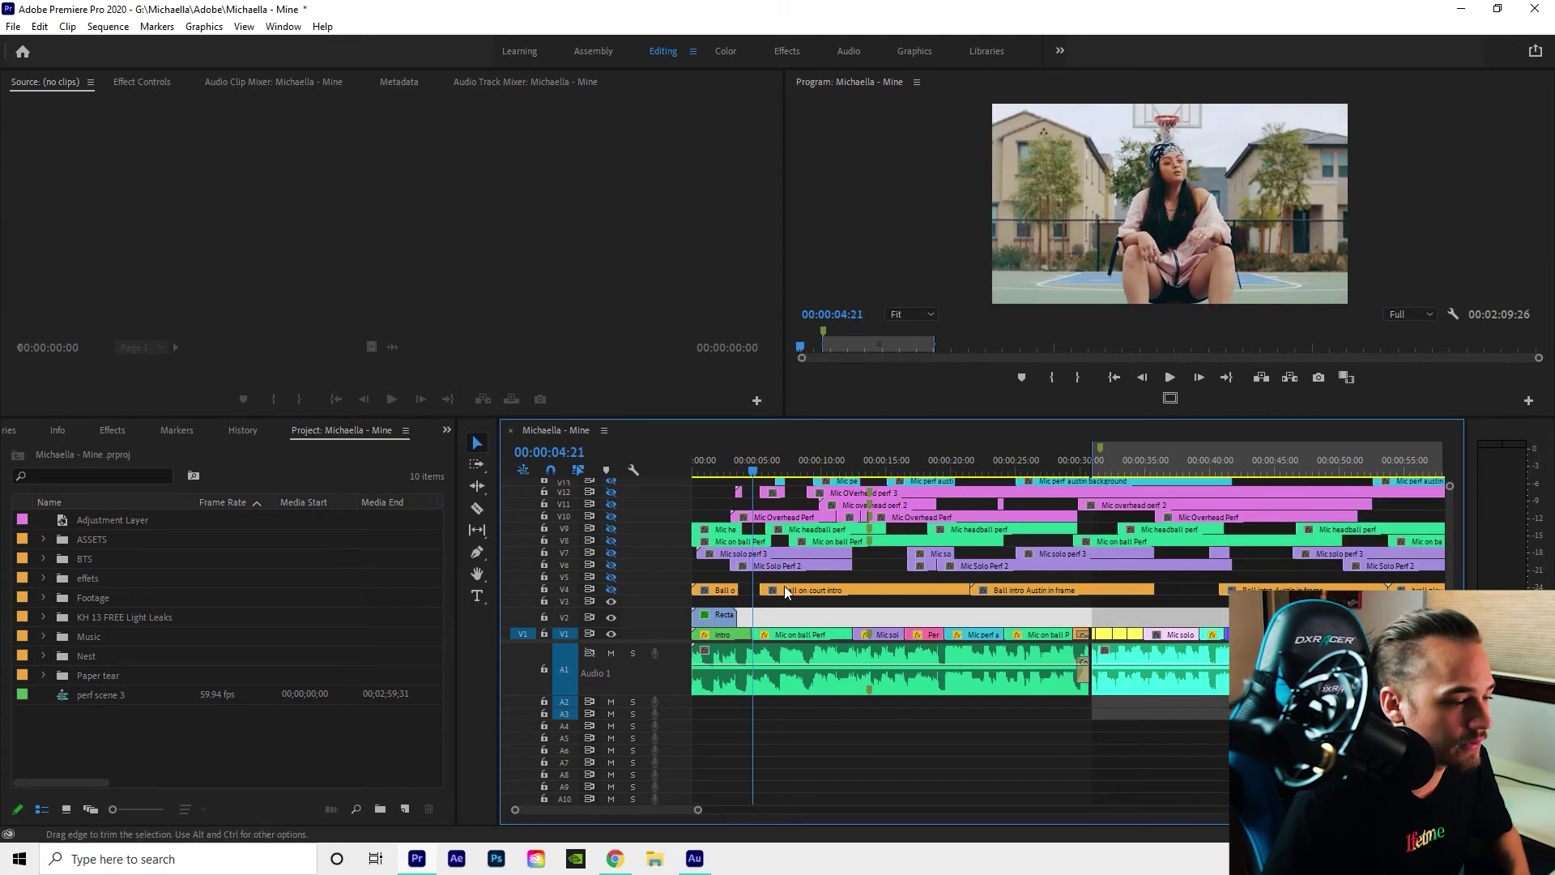
key(=)
click(765, 468)
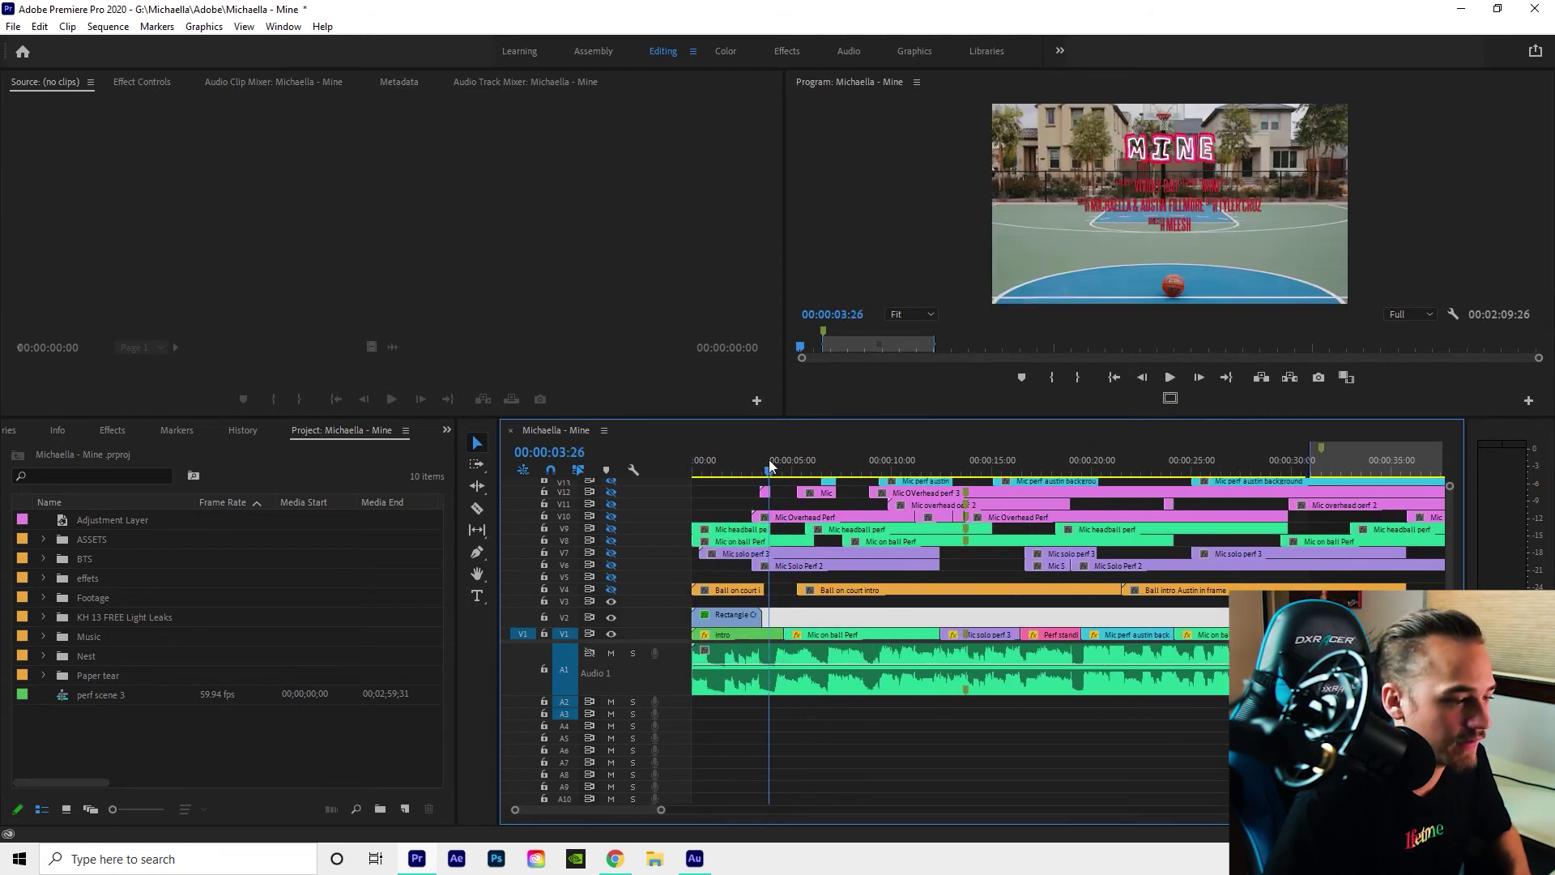
key(-)
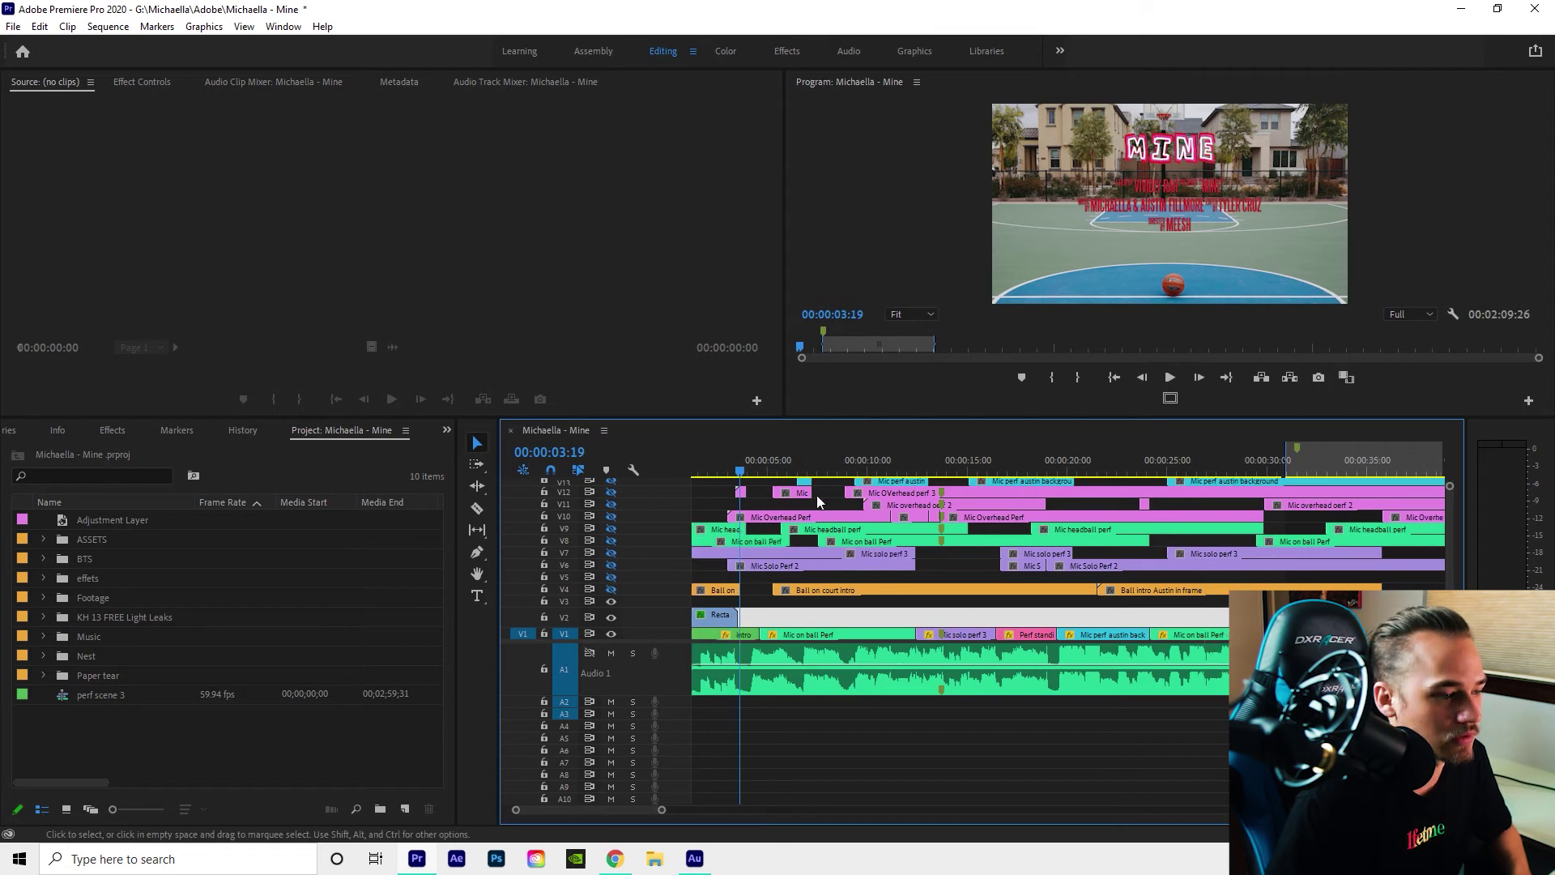
key(=)
click(771, 471)
Select the Mic on ball Perf clip that directly follows the intro on V1
click(838, 605)
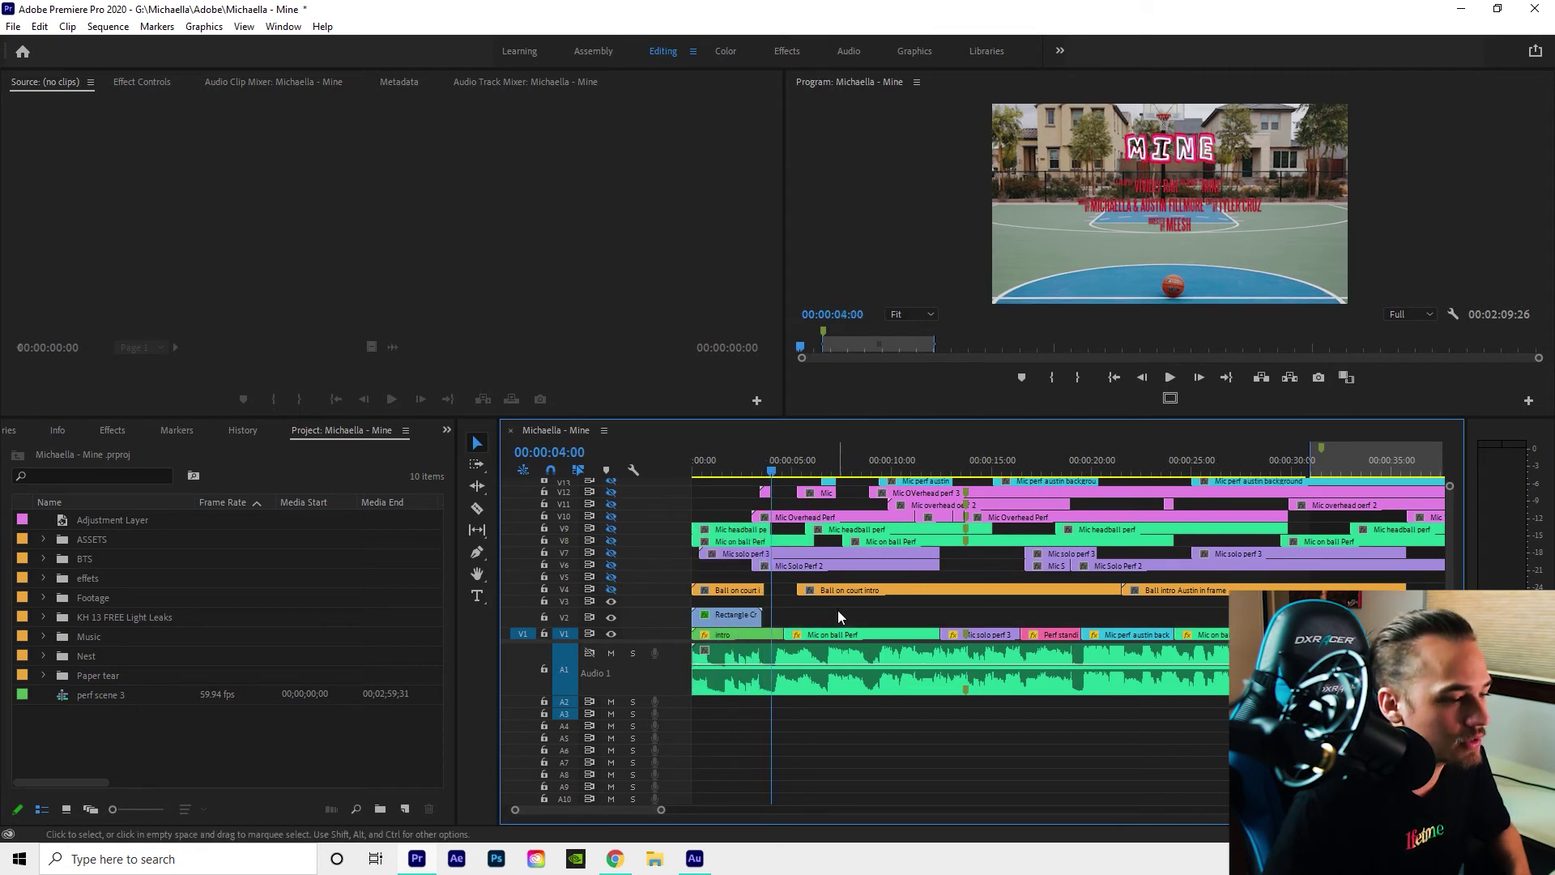
click(839, 618)
click(838, 605)
click(848, 618)
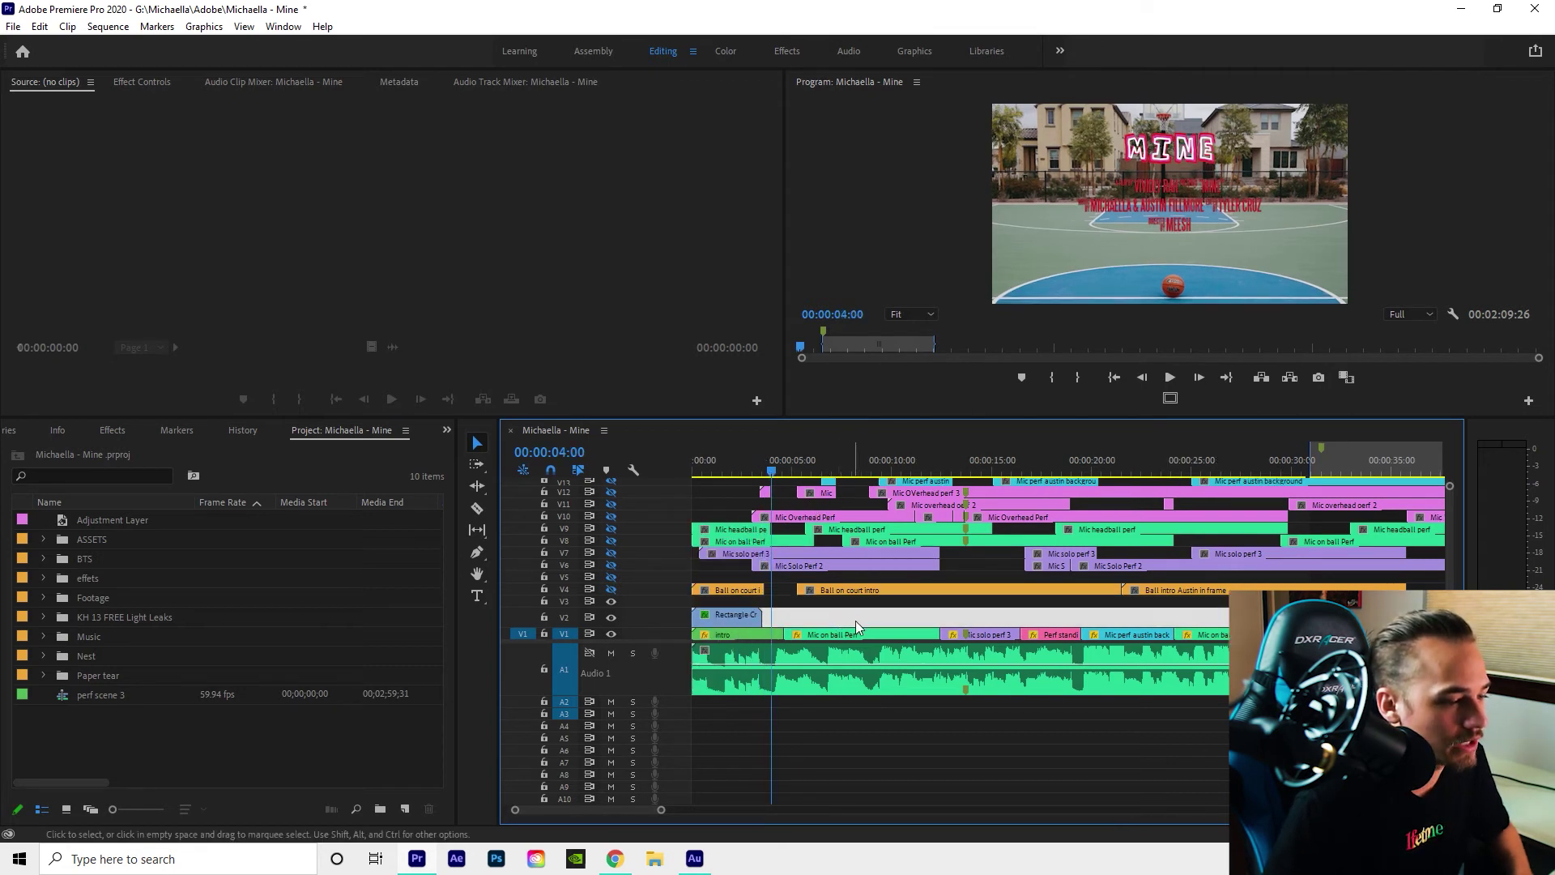
key(-)
click(794, 632)
key(-)
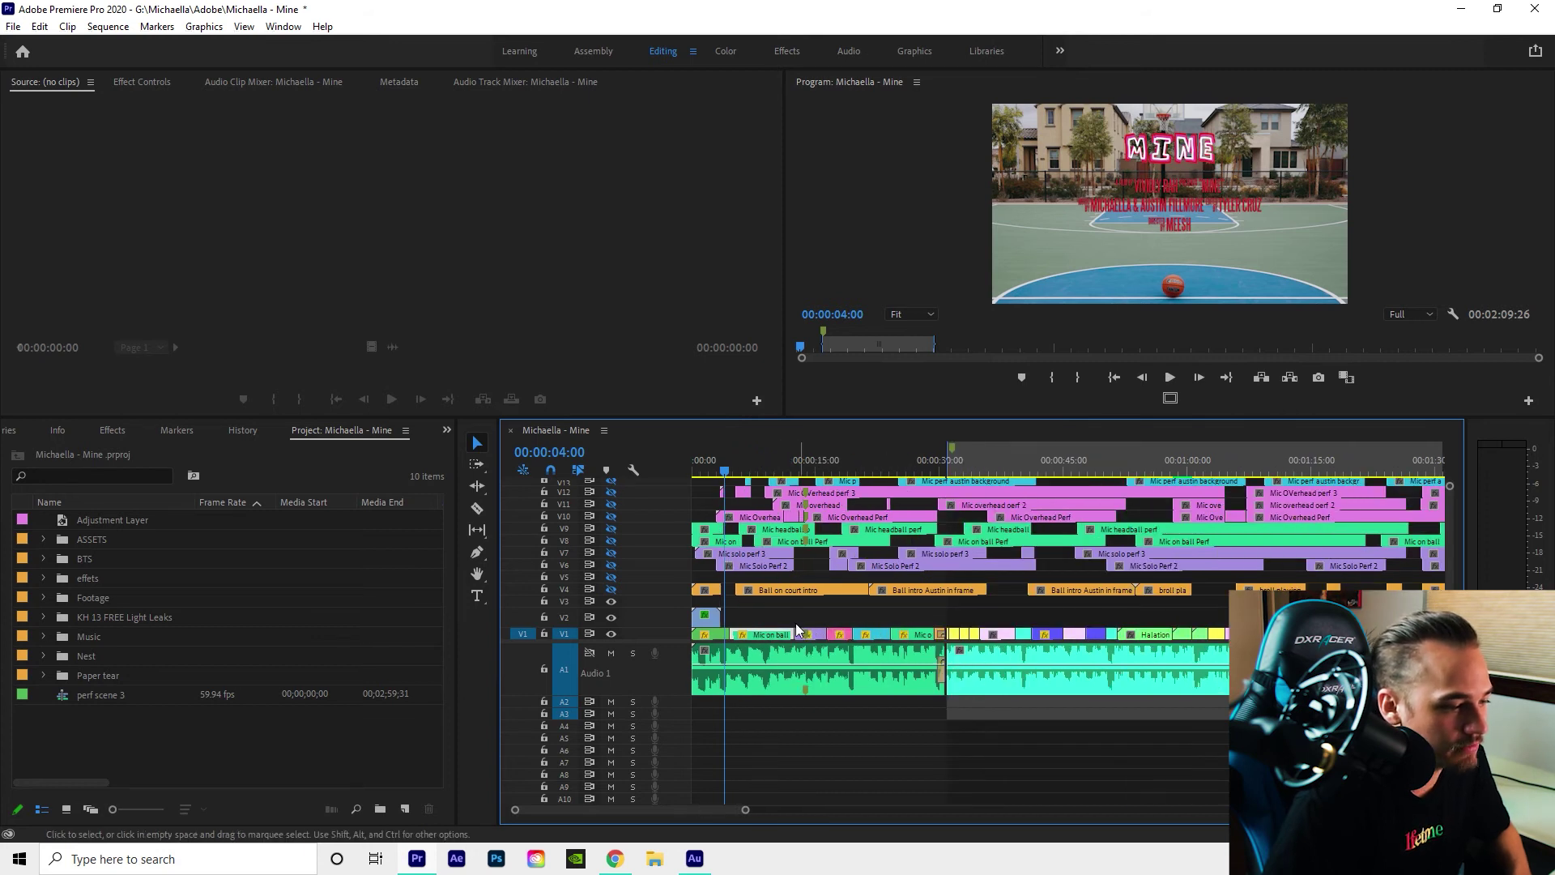
Play the cut from the first Mic on ball Perf shot and watch it in the maximised program monitor
click(777, 473)
drag(778, 478, 824, 478)
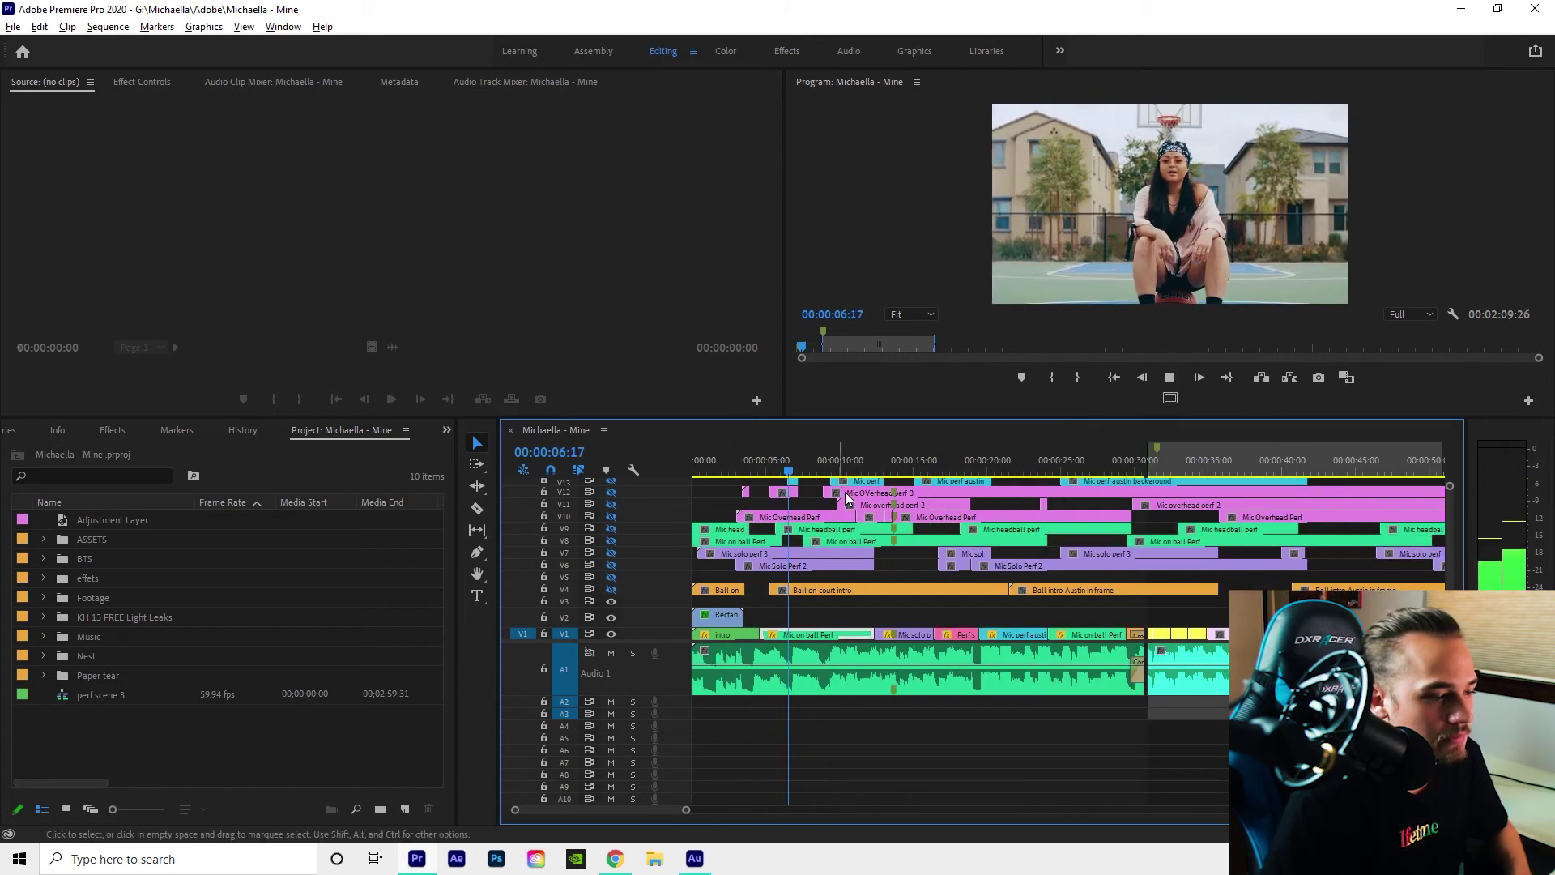
key(-)
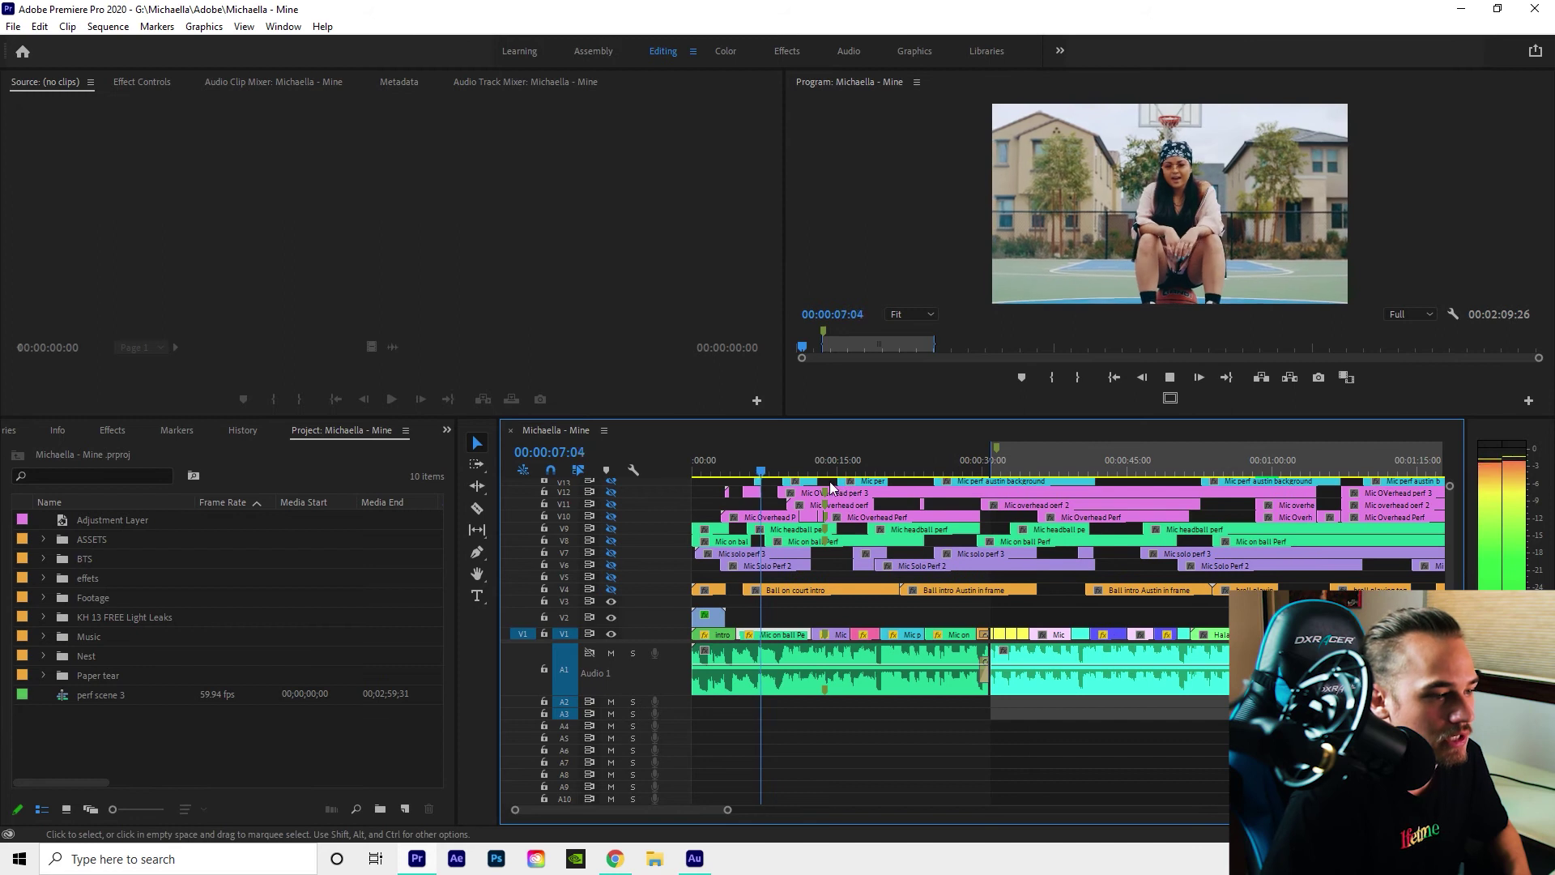
click(1073, 279)
key(grave)
key(grave)
key(grave)
key(grave)
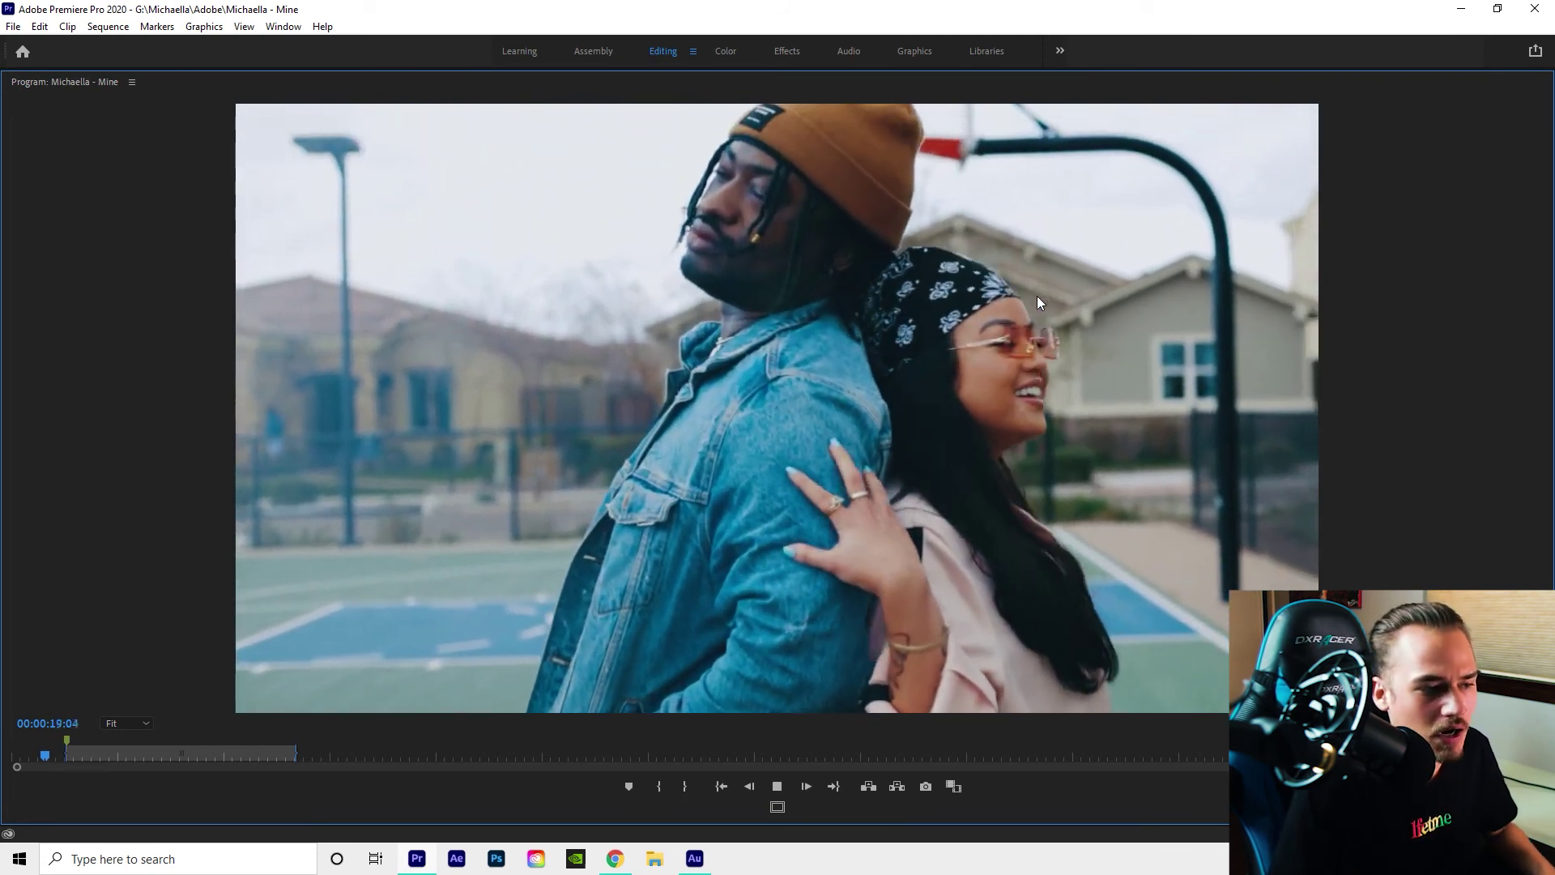
Restore the program monitor to its normal size and save the project
key(grave)
key(ctrl+s)
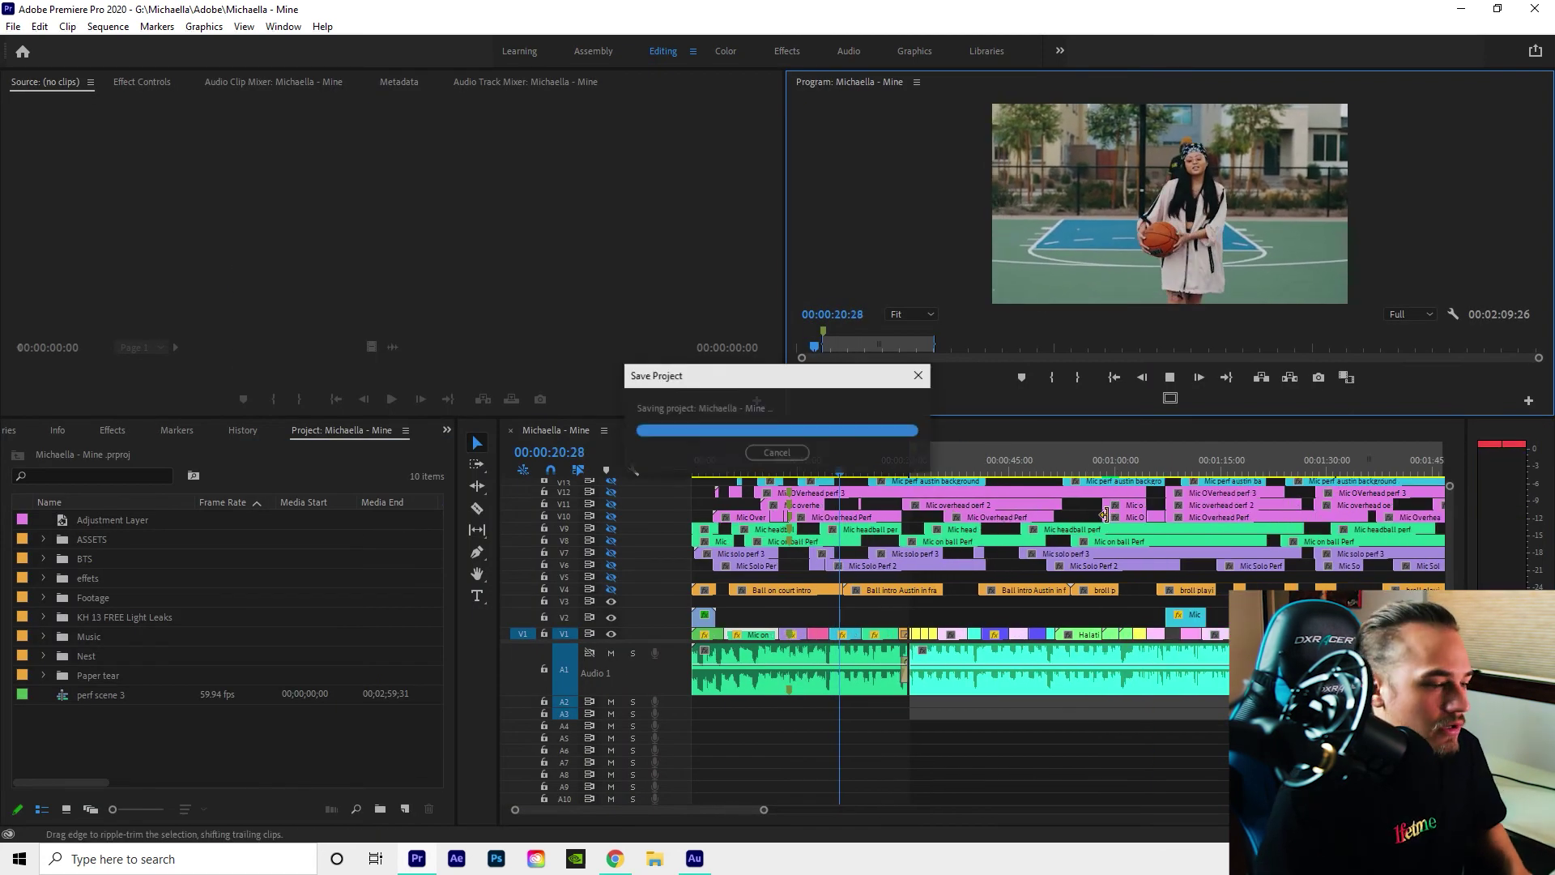
key(minus)
key(equal)
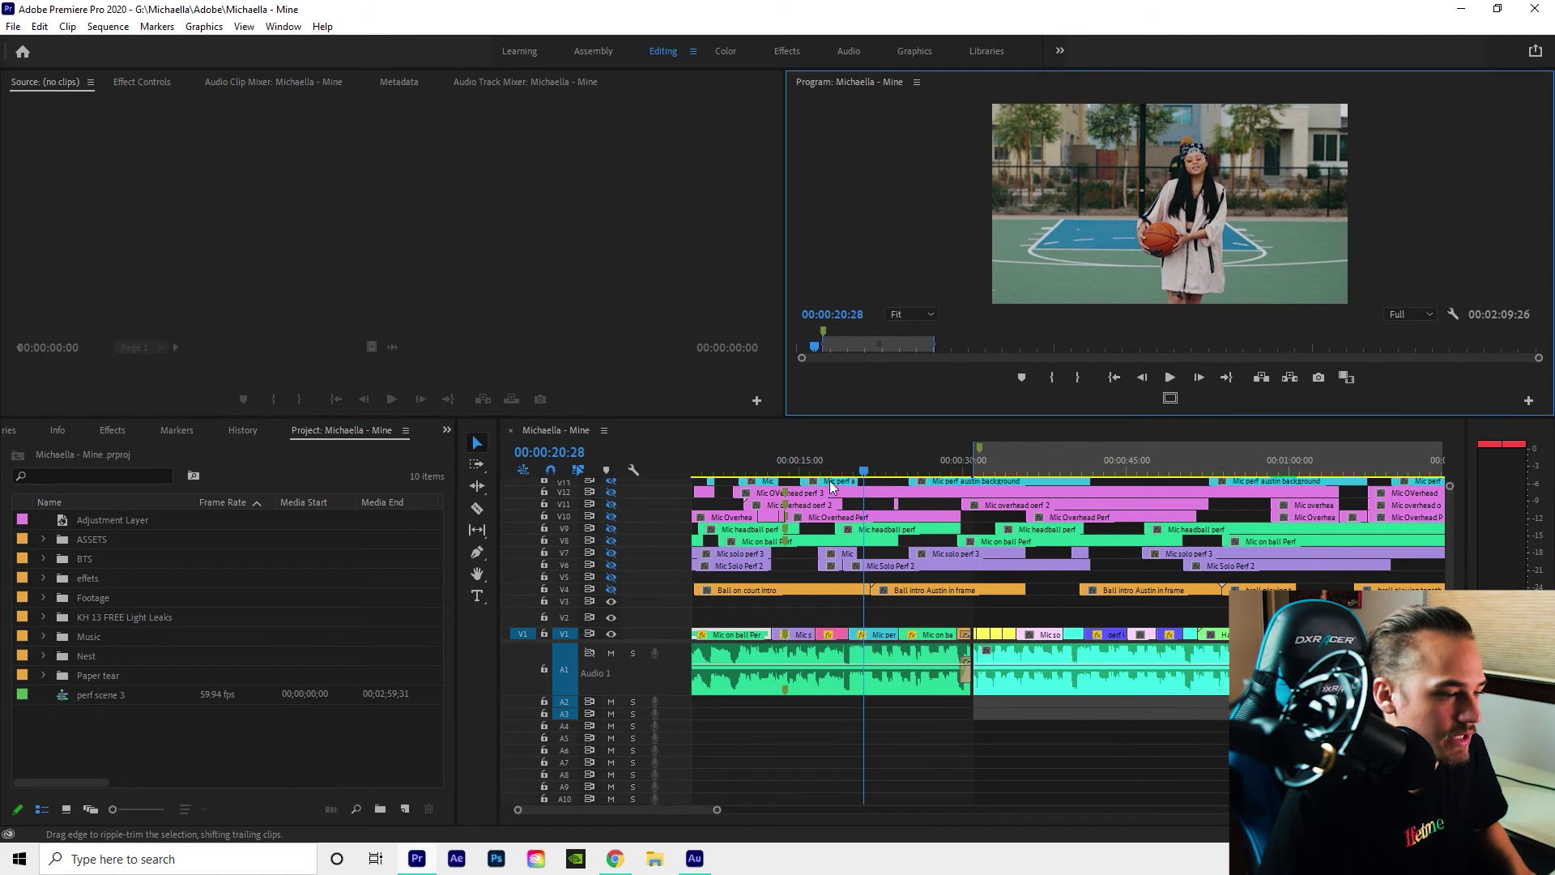
Park the playhead on the marker at 00:00:13:20 and examine how the stacked takes line up with the V1 cut and song audio
click(785, 472)
key(equal)
key(equal)
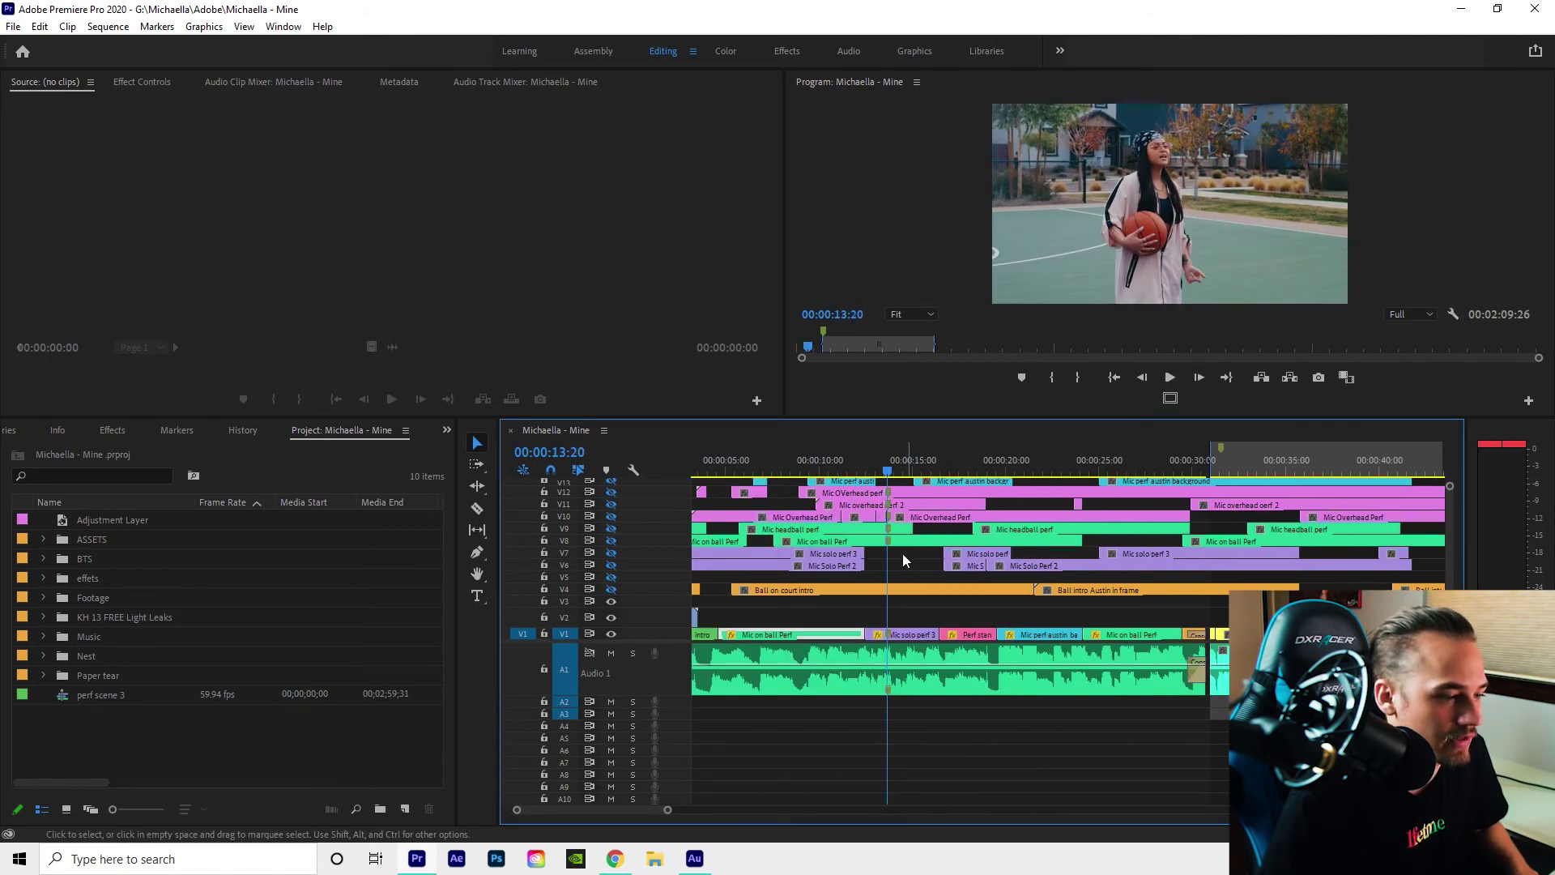
scroll(902, 553, up, 5)
scroll(901, 543, down, 5)
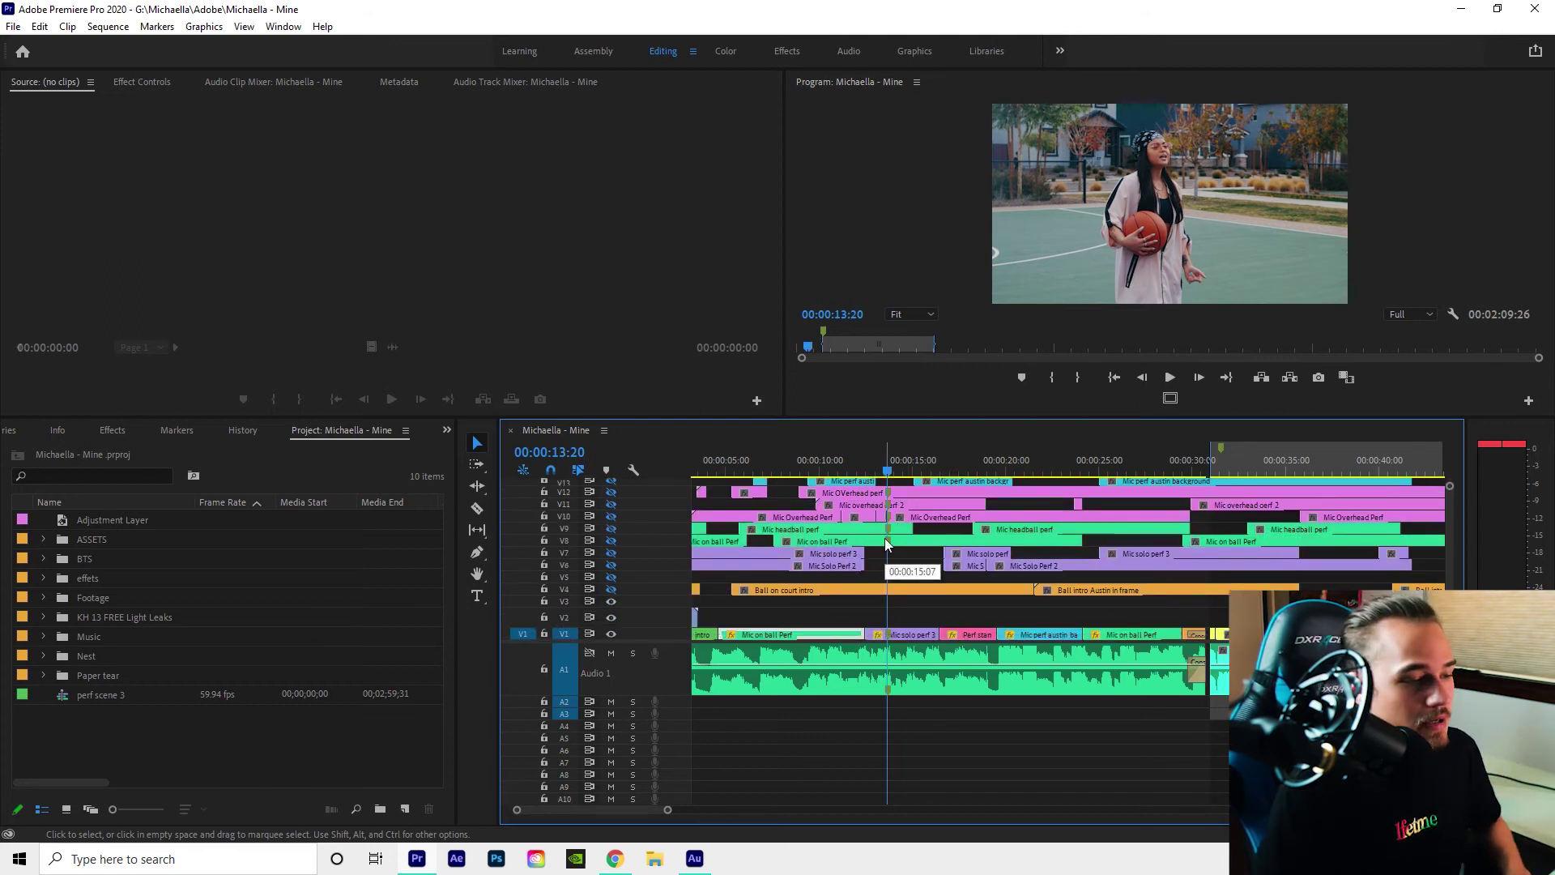
key(minus)
key(minus)
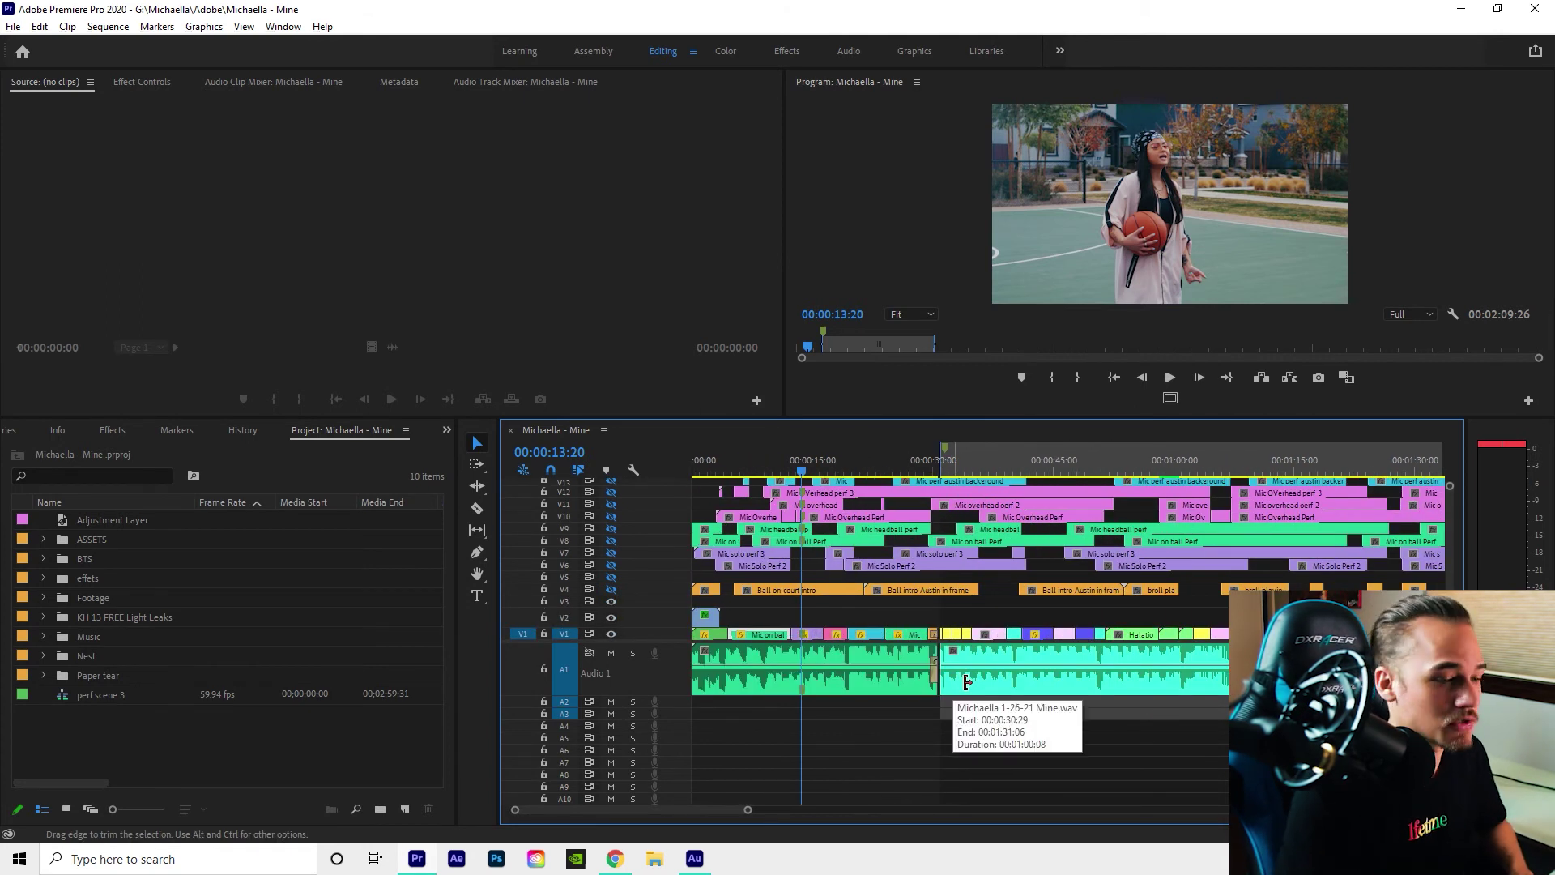
key(minus)
key(minus)
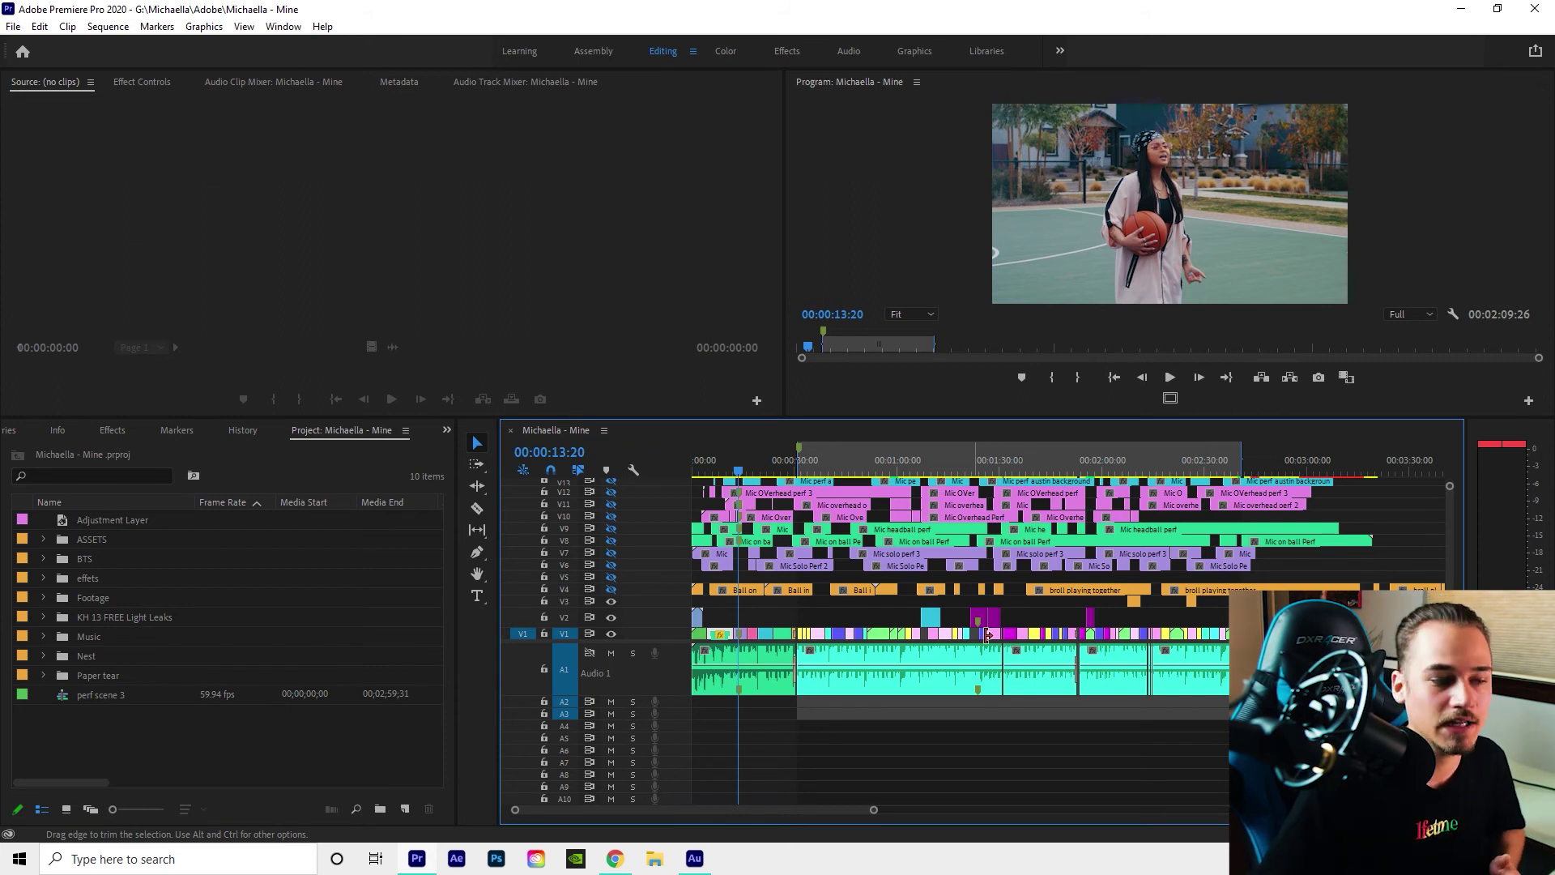
scroll(932, 615, up, 4)
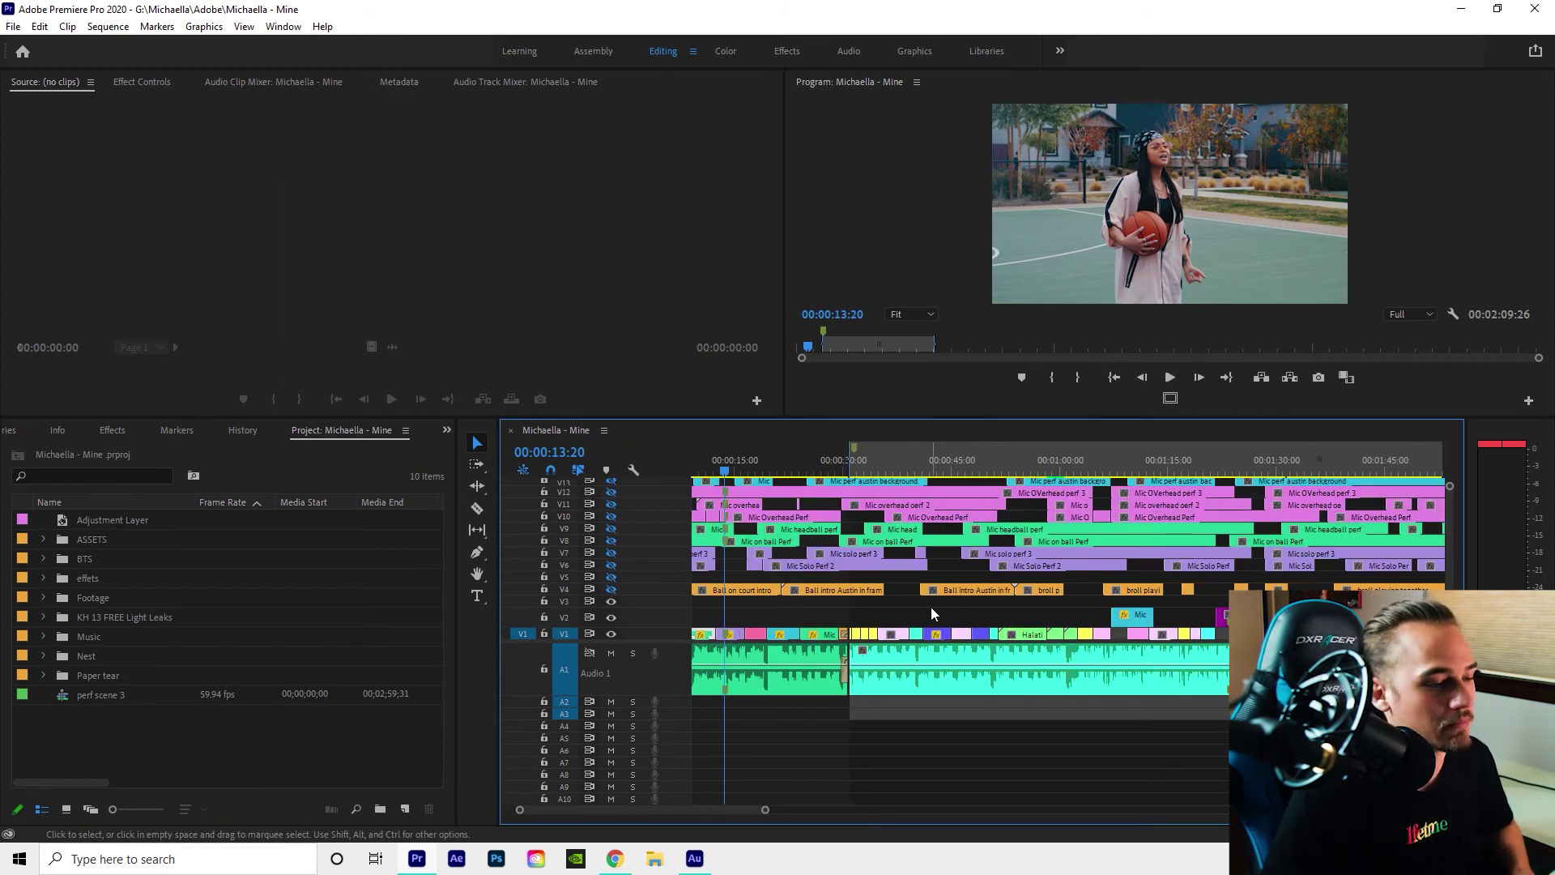